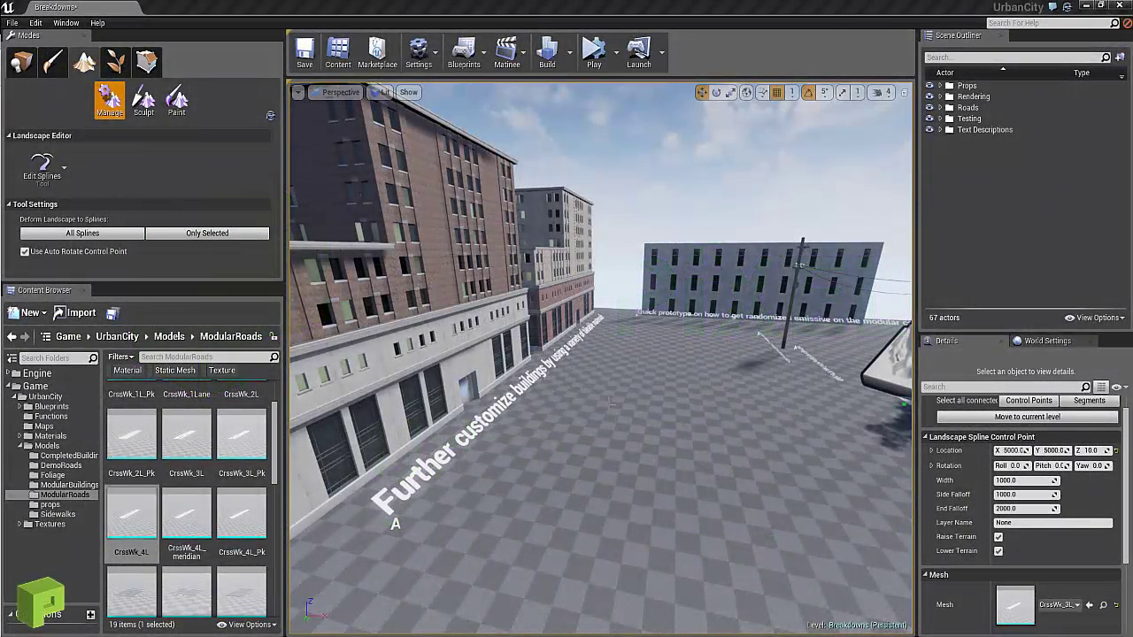
Examine the brick buildings with tileable materials and the modular window-wall building beyond them
{"action": "right_click_drag", "start_coordinate": [615, 403], "coordinate": [708, 351]}
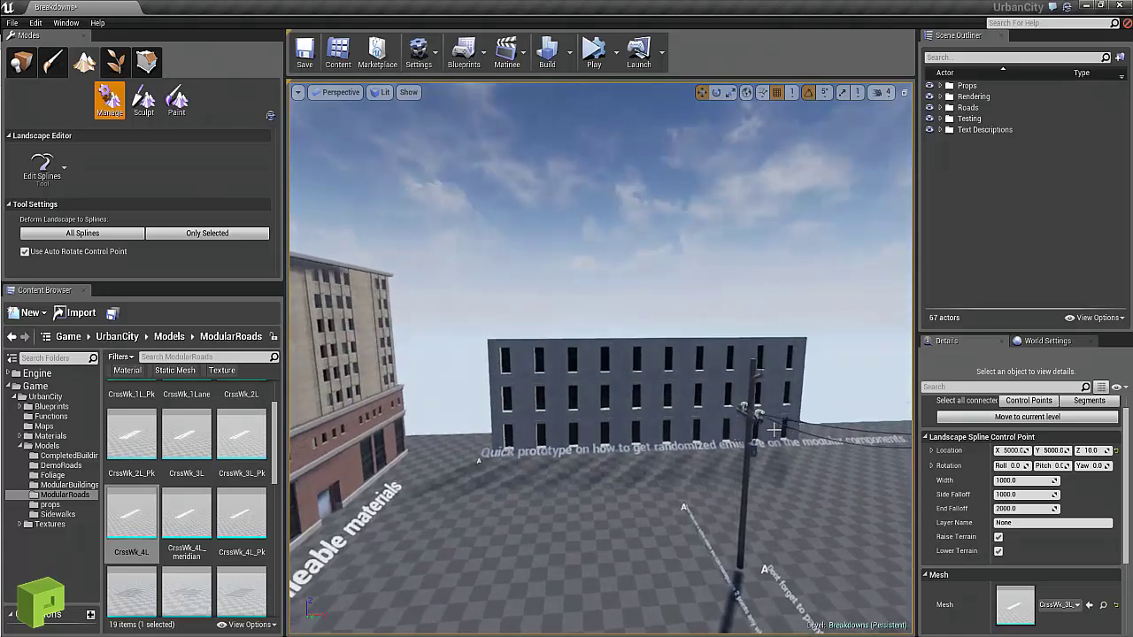
{"action": "left_click", "coordinate": [594, 55]}
{"action": "left_click", "coordinate": [609, 62]}
{"action": "left_click", "coordinate": [610, 63]}
{"action": "left_click", "coordinate": [614, 66]}
{"action": "left_click", "coordinate": [617, 67]}
{"action": "left_click", "coordinate": [618, 67]}
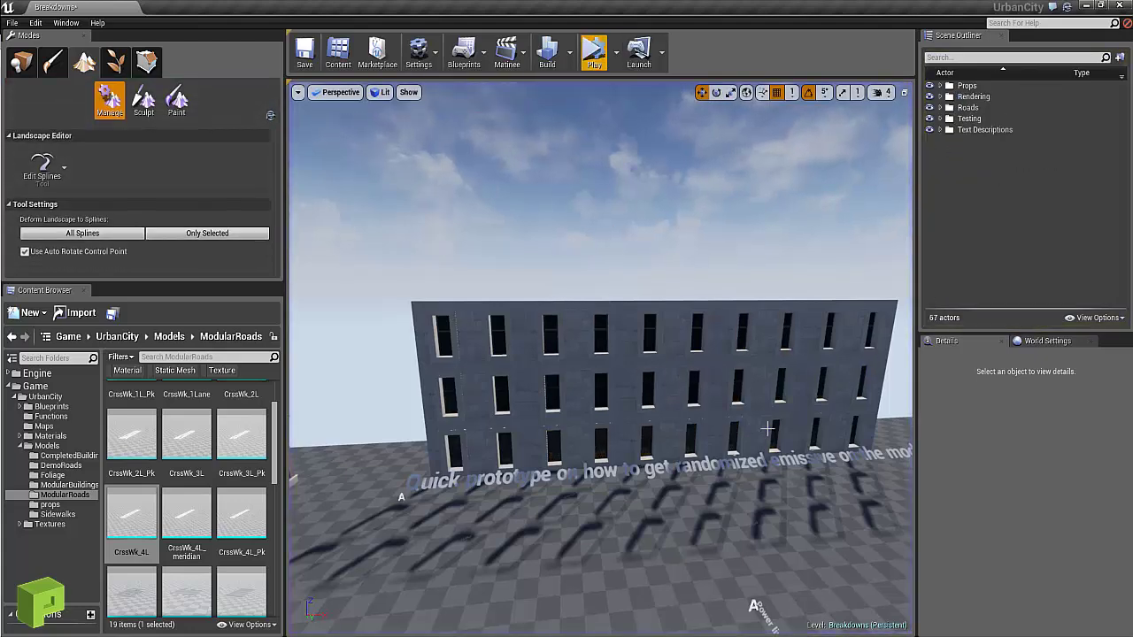
{"action": "right_click_drag", "start_coordinate": [550, 366], "coordinate": [474, 317]}
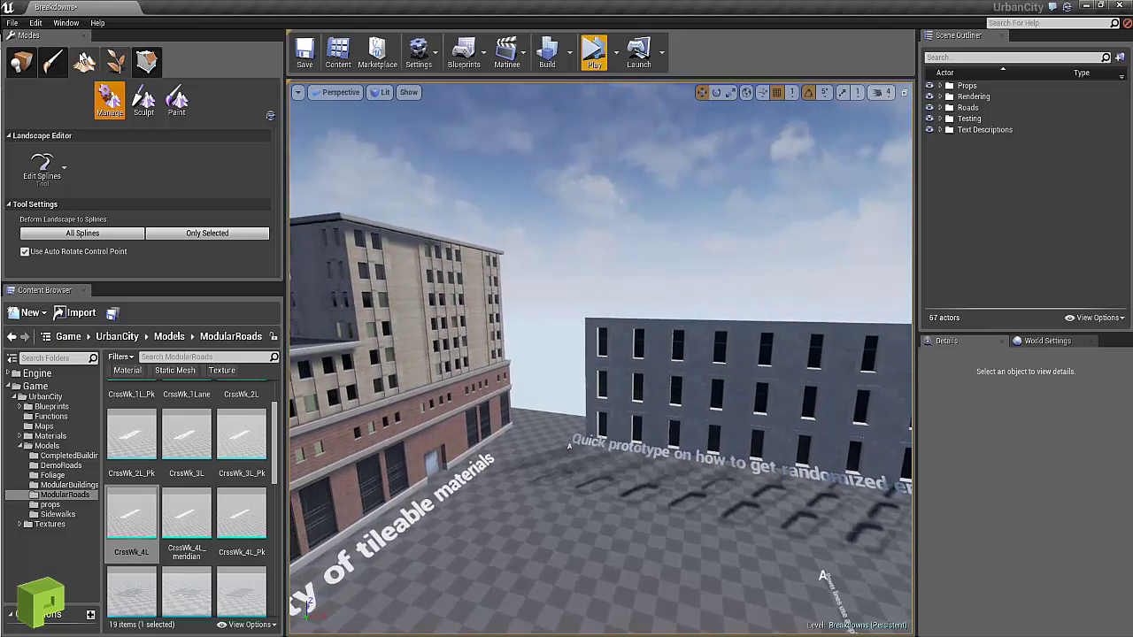
Switch to placement mode and select individual window modules on the prototype building's facade
{"action": "left_click", "coordinate": [21, 58]}
{"action": "left_click", "coordinate": [370, 319]}
{"action": "mouse_move", "coordinate": [370, 318]}
{"action": "right_mouse_down"}
{"action": "mouse_move", "coordinate": [328, 288]}
{"action": "mouse_move", "coordinate": [370, 321]}
{"action": "right_mouse_up"}
{"action": "right_click_drag", "start_coordinate": [488, 374], "coordinate": [589, 320]}
{"action": "left_click", "coordinate": [589, 319]}
{"action": "left_click", "coordinate": [666, 312]}
{"action": "left_click", "coordinate": [665, 347]}
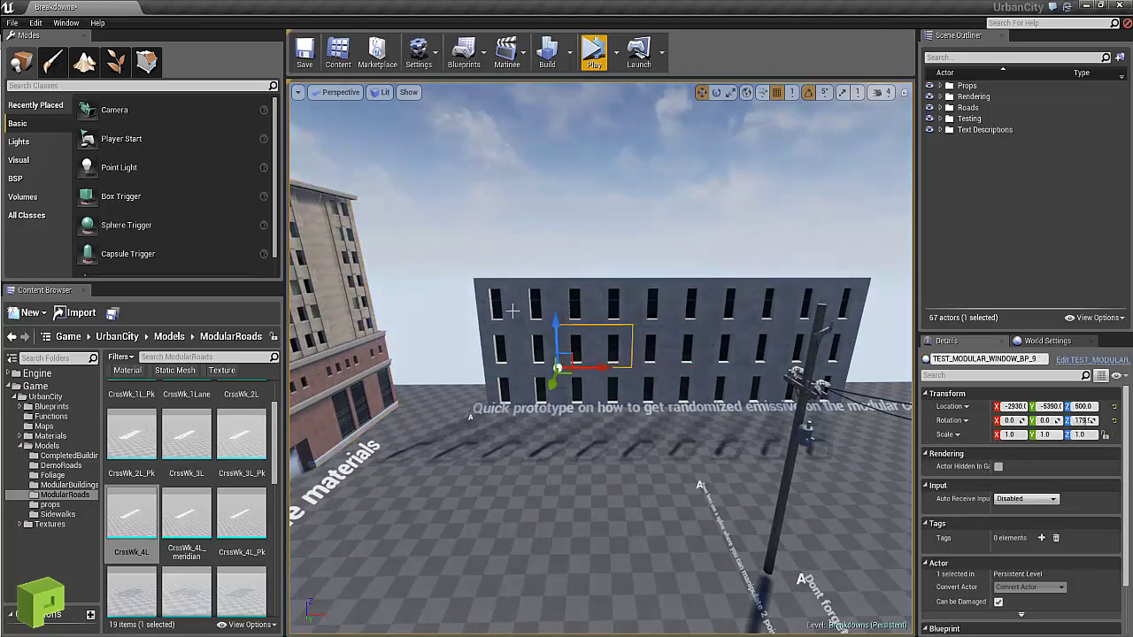
Examine the power lines, the road intersection with its landscape spline points, and the adjustable building lighting facade
{"action": "right_click_drag", "start_coordinate": [440, 327], "coordinate": [734, 342]}
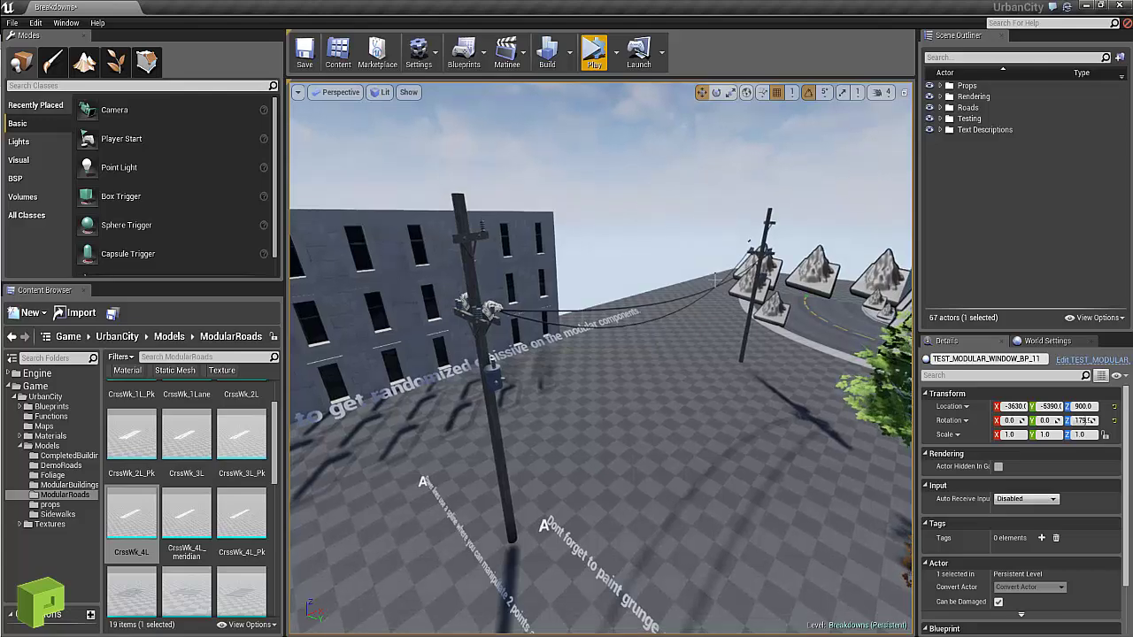
{"action": "right_click_drag", "start_coordinate": [719, 279], "coordinate": [610, 265]}
{"action": "right_click_drag", "start_coordinate": [671, 355], "coordinate": [797, 363]}
{"action": "right_click_drag", "start_coordinate": [953, 370], "coordinate": [600, 390]}
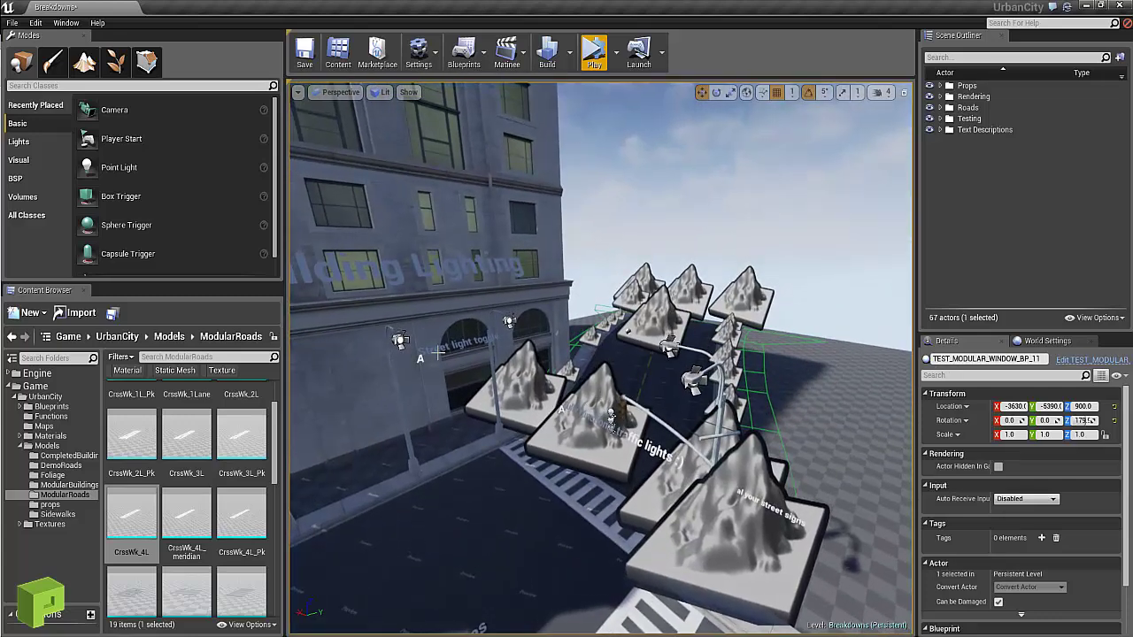
{"action": "right_click_drag", "start_coordinate": [483, 355], "coordinate": [469, 373]}
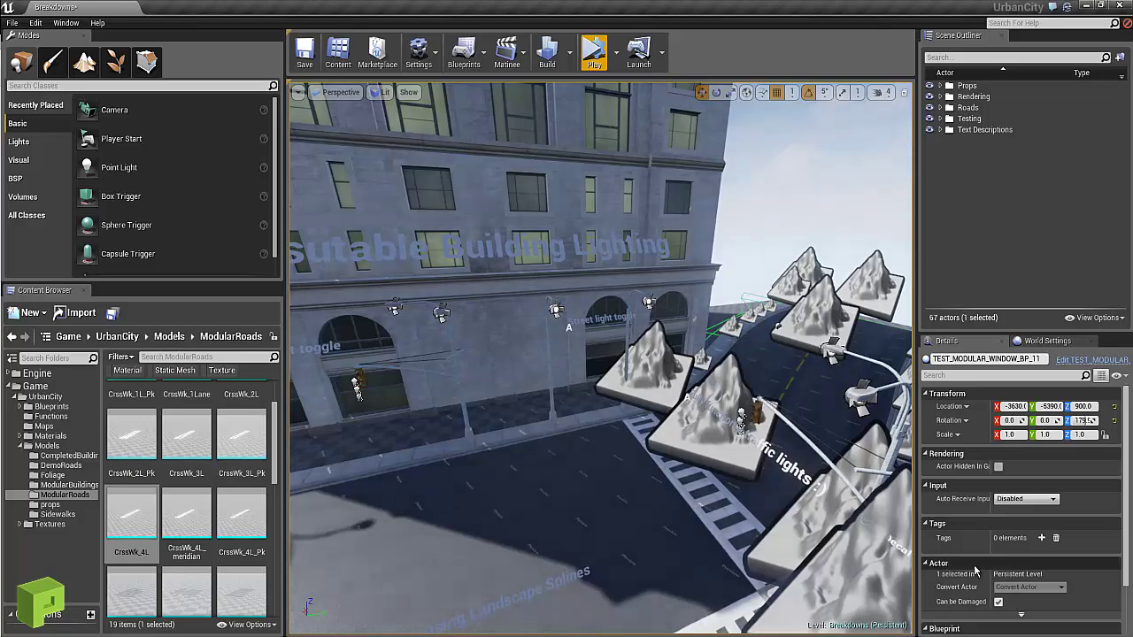
{"action": "right_click_drag", "start_coordinate": [595, 345], "coordinate": [469, 356]}
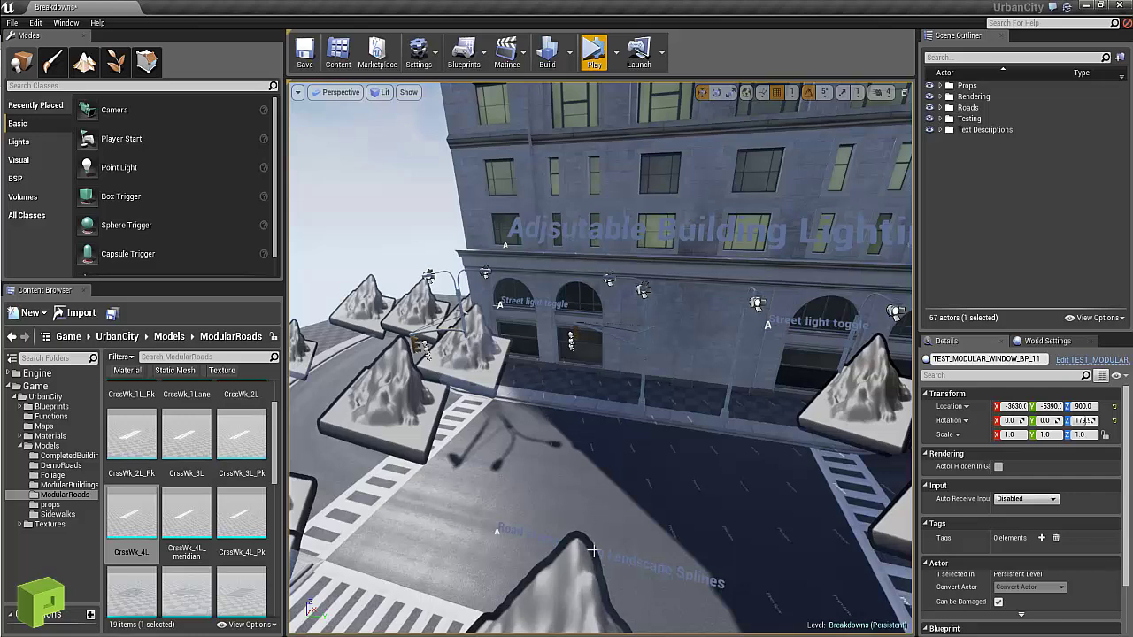
{"action": "right_click_drag", "start_coordinate": [568, 408], "coordinate": [705, 449]}
{"action": "right_click_drag", "start_coordinate": [582, 330], "coordinate": [1132, 324]}
{"action": "mouse_move", "coordinate": [566, 354]}
{"action": "right_mouse_down"}
{"action": "mouse_move", "coordinate": [752, 341]}
{"action": "mouse_move", "coordinate": [556, 353]}
{"action": "right_mouse_up"}
{"action": "key", "text": "w"}
{"action": "key", "text": "a"}
{"action": "mouse_move", "coordinate": [589, 363]}
{"action": "left_mouse_down", "text": "alt"}
{"action": "mouse_move", "coordinate": [535, 378]}
{"action": "mouse_move", "coordinate": [590, 361]}
{"action": "left_mouse_up", "text": "alt"}
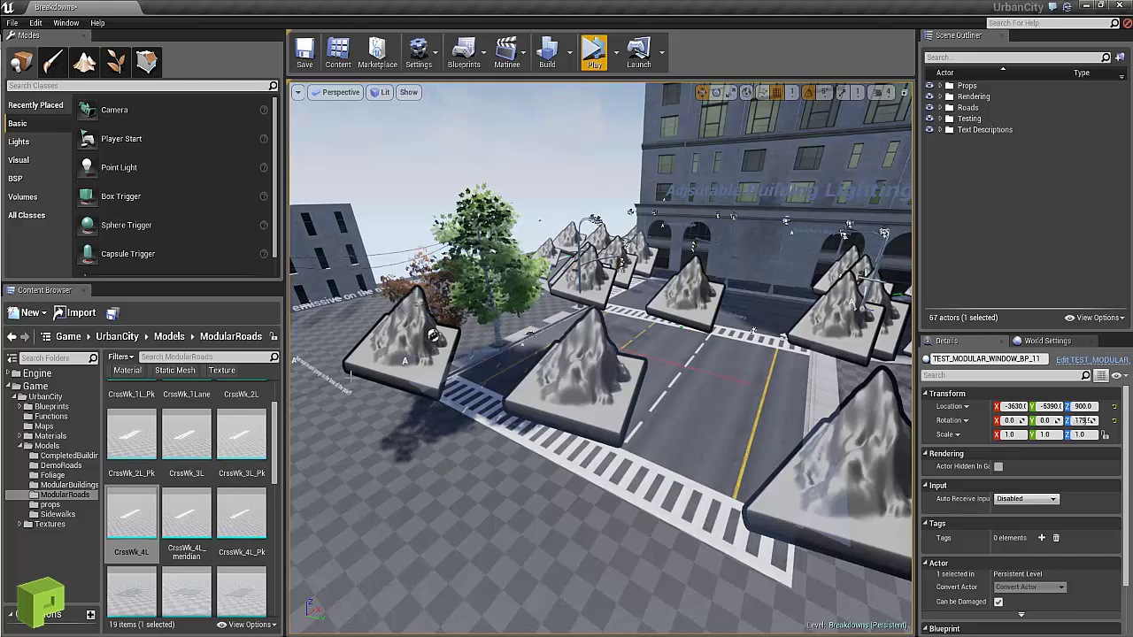
View the available asset actions for the CrssWk_4L road mesh, and dismiss them without choosing any
{"action": "right_click", "coordinate": [133, 503]}
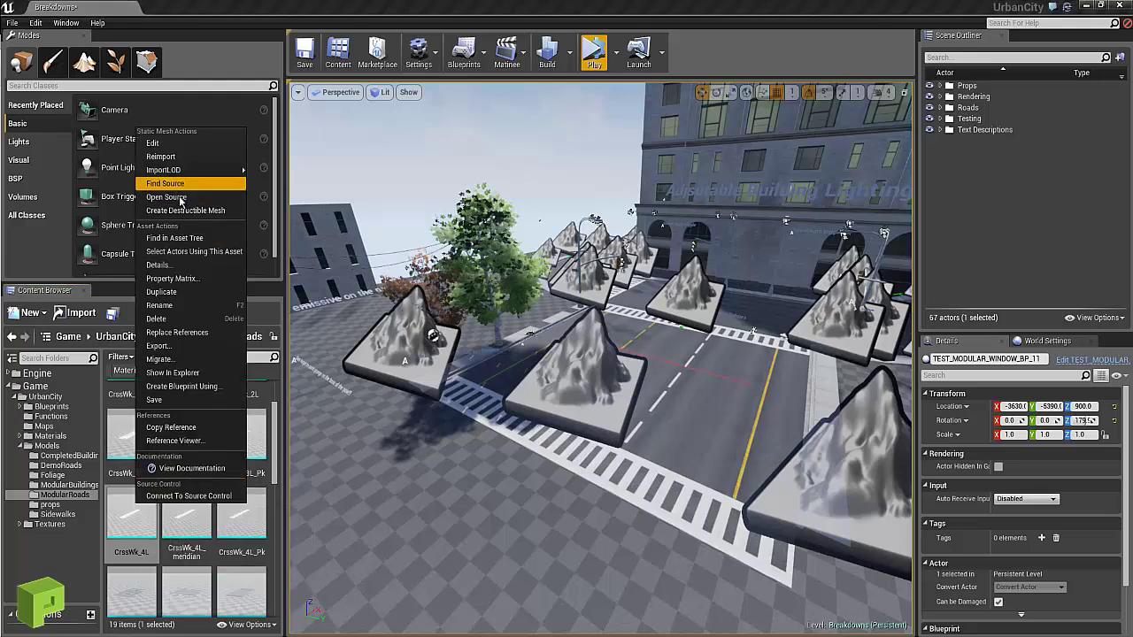
{"action": "left_click", "coordinate": [449, 13]}
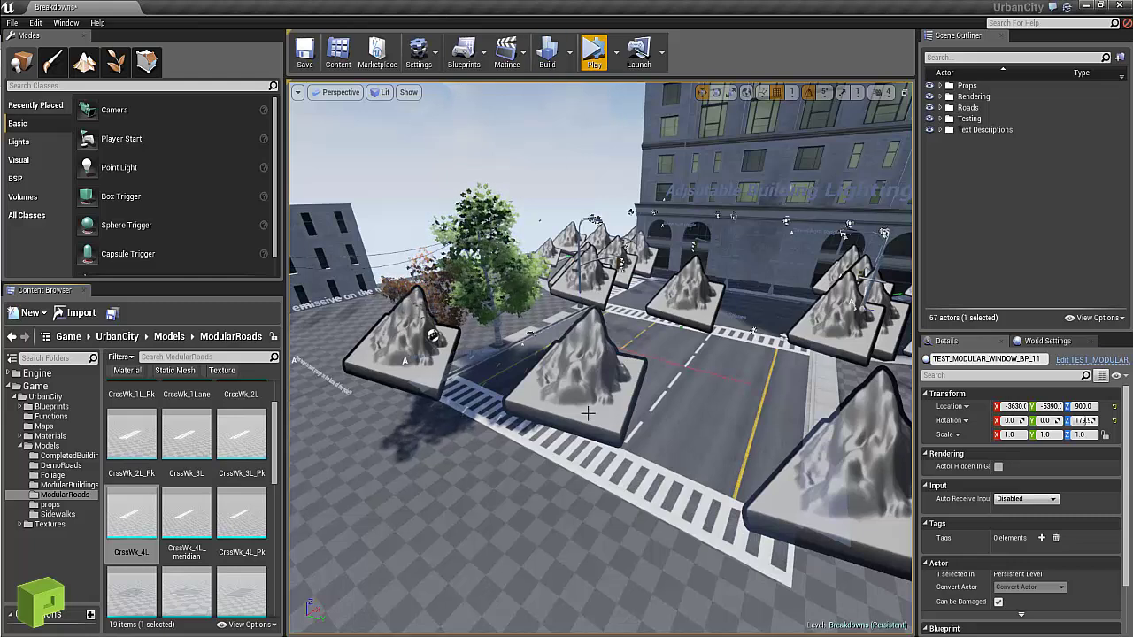
Switch to landscape mode and select the spline control point at the outer crosswalk, beside the tree
{"action": "right_click_drag", "start_coordinate": [586, 410], "coordinate": [630, 410]}
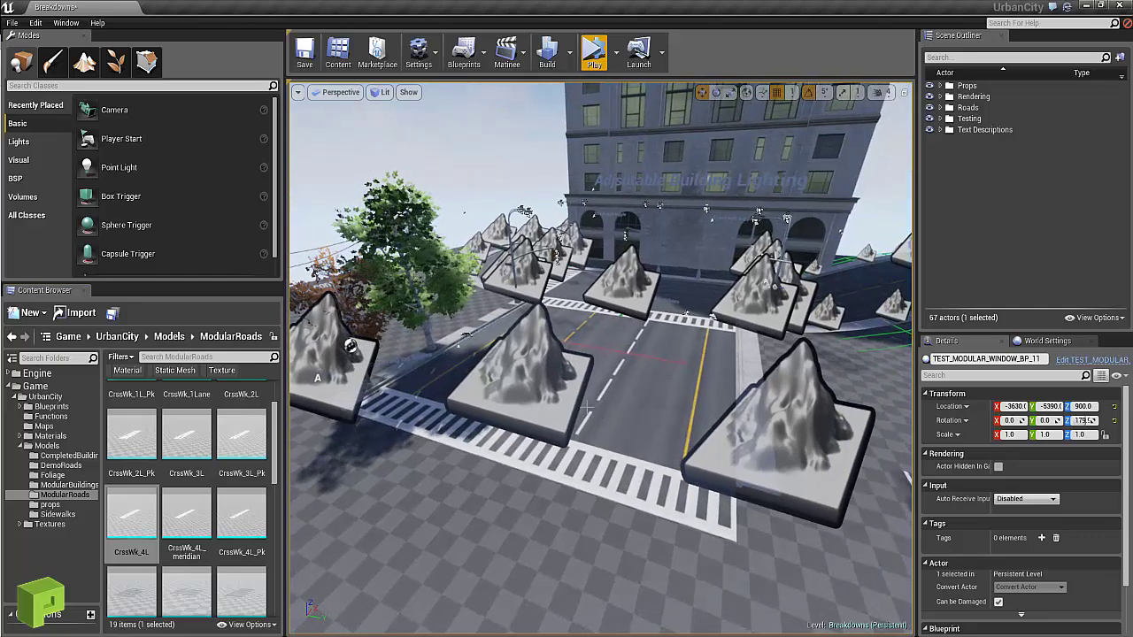
{"action": "left_click_drag", "start_coordinate": [587, 408], "coordinate": [533, 422]}
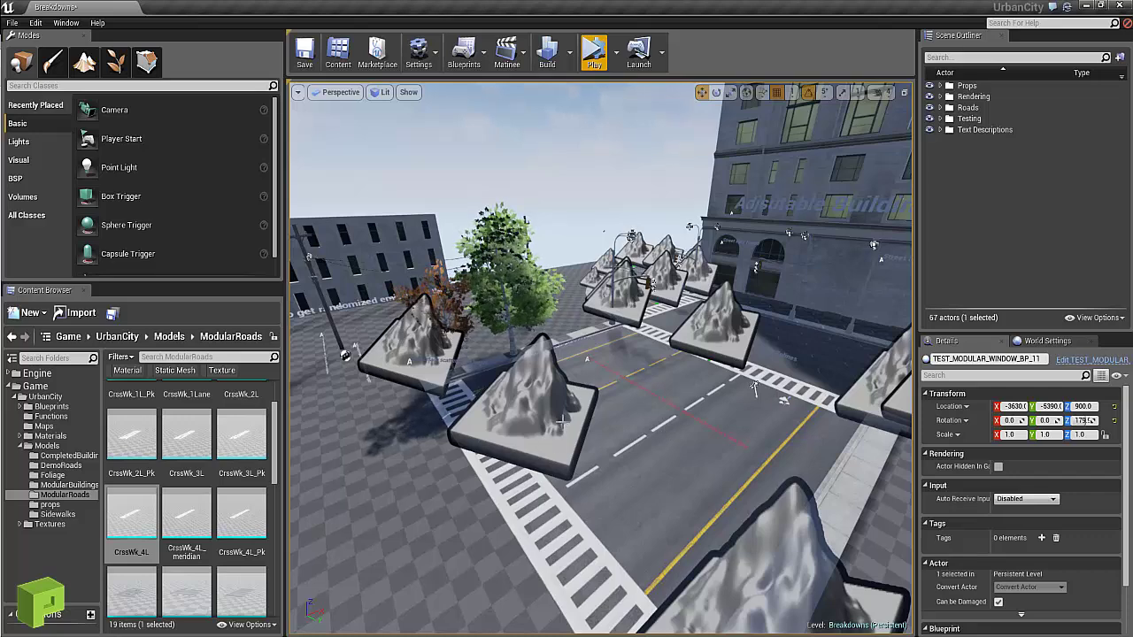
{"action": "scroll", "coordinate": [561, 423], "scroll_direction": "down", "scroll_amount": 5}
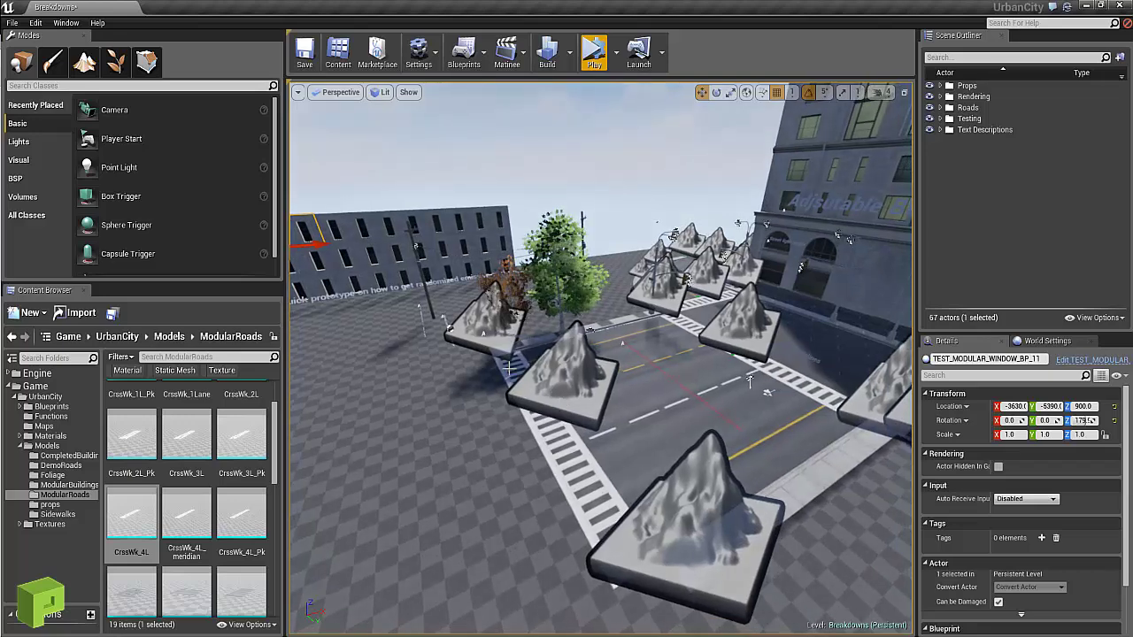
{"action": "left_click", "coordinate": [84, 61]}
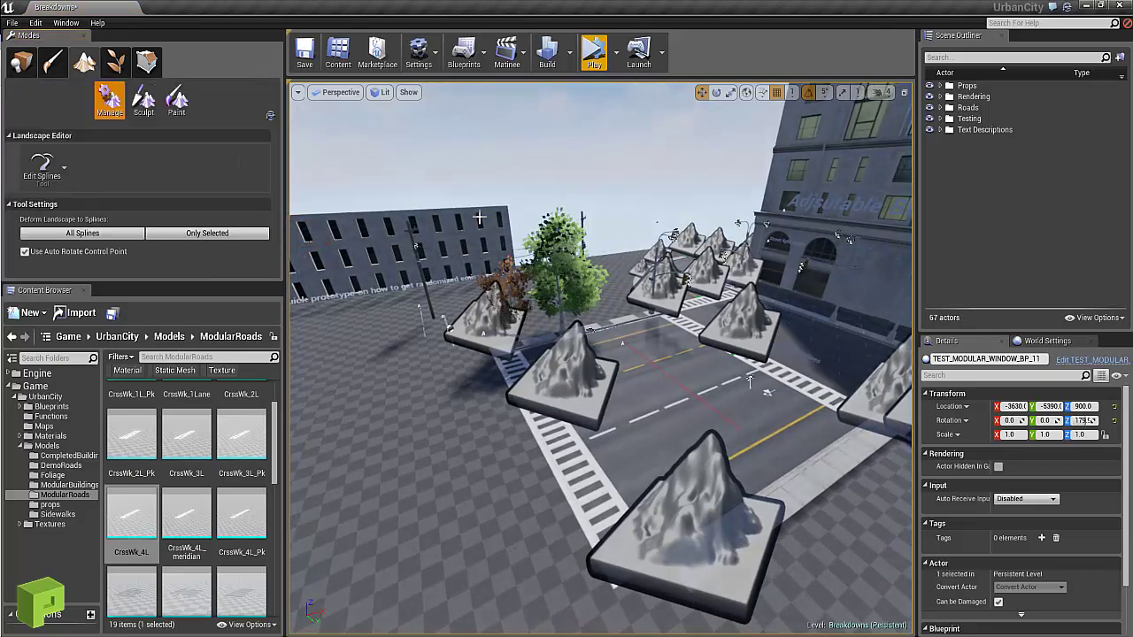
{"action": "right_click_drag", "start_coordinate": [478, 336], "coordinate": [504, 371]}
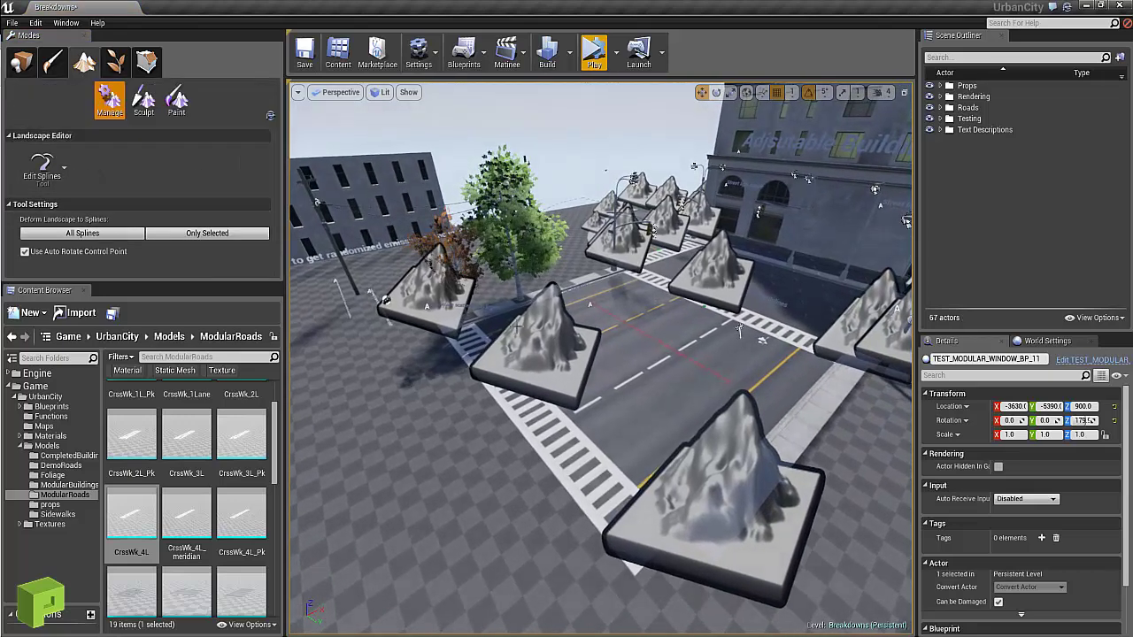
{"action": "left_click", "coordinate": [521, 342]}
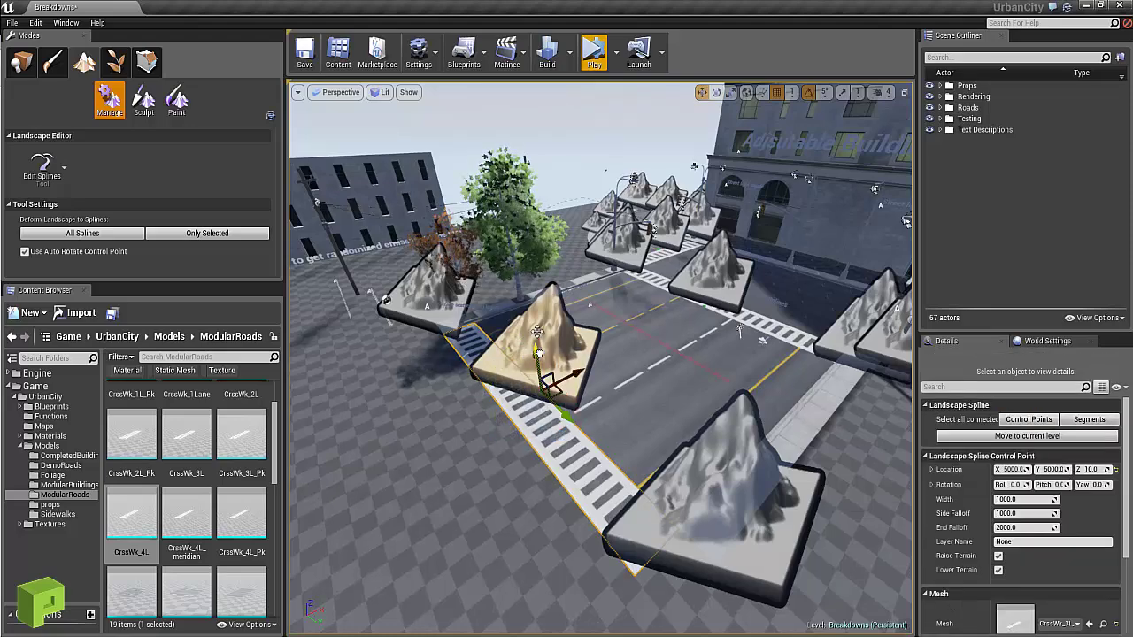
Try raising and rotating the selected crosswalk spline control point, and undo the modification
{"action": "left_click_drag", "start_coordinate": [536, 355], "coordinate": [534, 308]}
{"action": "key", "text": "e"}
{"action": "left_click_drag", "start_coordinate": [553, 390], "coordinate": [587, 383]}
{"action": "right_click_drag", "start_coordinate": [602, 408], "coordinate": [872, 372]}
{"action": "key", "text": "ctrl+z"}
{"action": "key", "text": "w"}
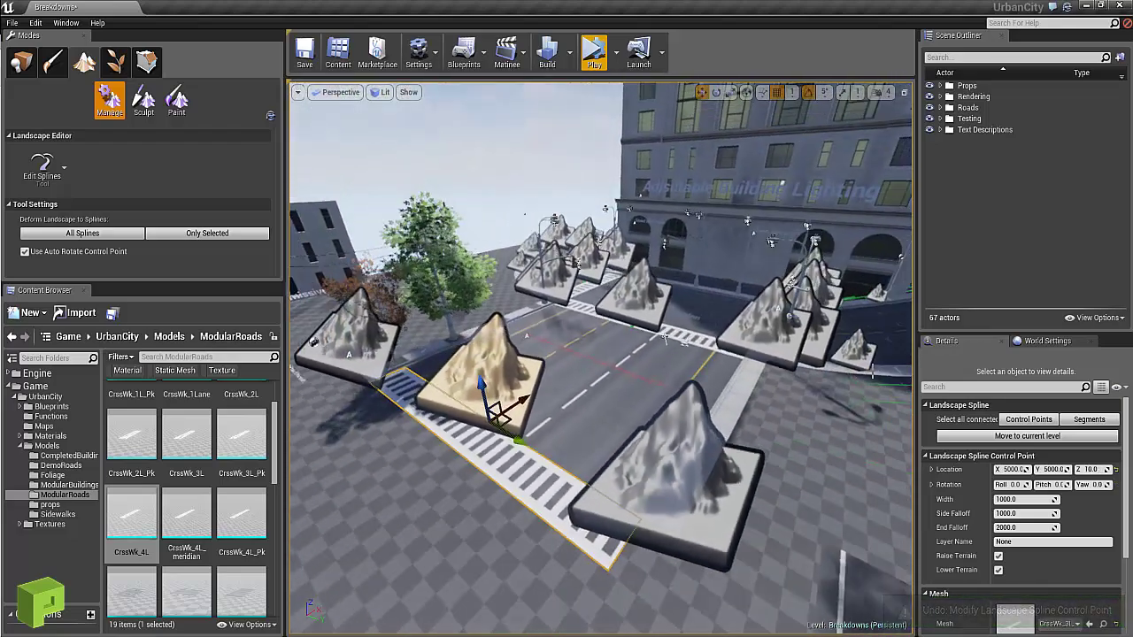
Turn on game view to hide the spline control point markers and editor icons over the road
{"action": "mouse_move", "coordinate": [491, 497]}
{"action": "right_mouse_down"}
{"action": "mouse_move", "coordinate": [651, 497]}
{"action": "mouse_move", "coordinate": [443, 487]}
{"action": "mouse_move", "coordinate": [500, 505]}
{"action": "mouse_move", "coordinate": [491, 497]}
{"action": "right_mouse_up"}
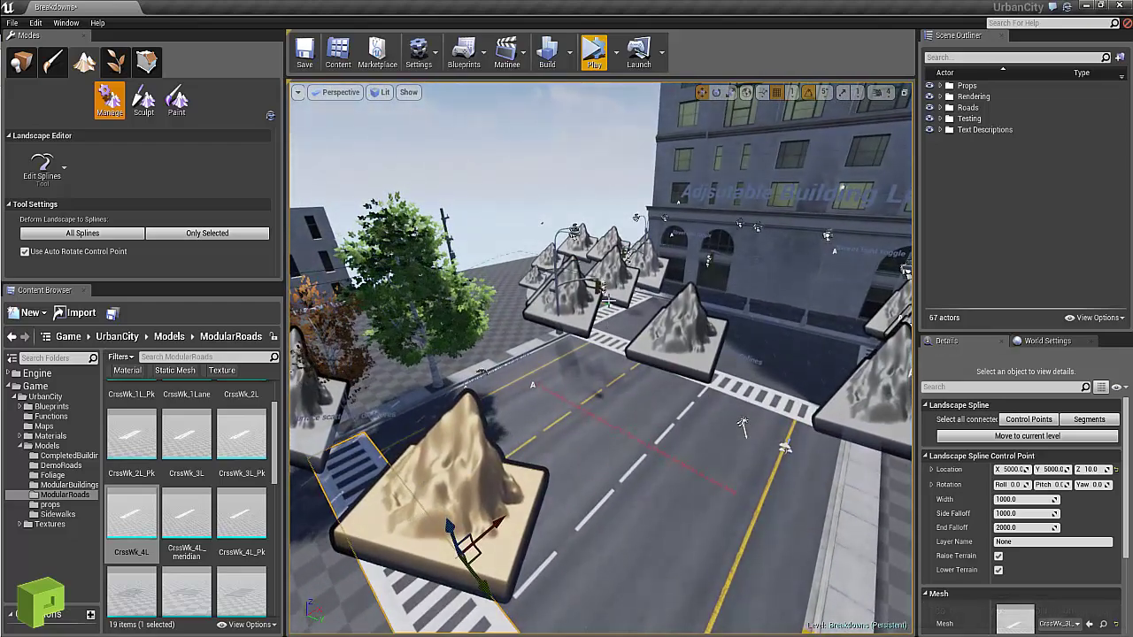
{"action": "key", "text": "g"}
{"action": "right_click_drag", "start_coordinate": [629, 307], "coordinate": [661, 307]}
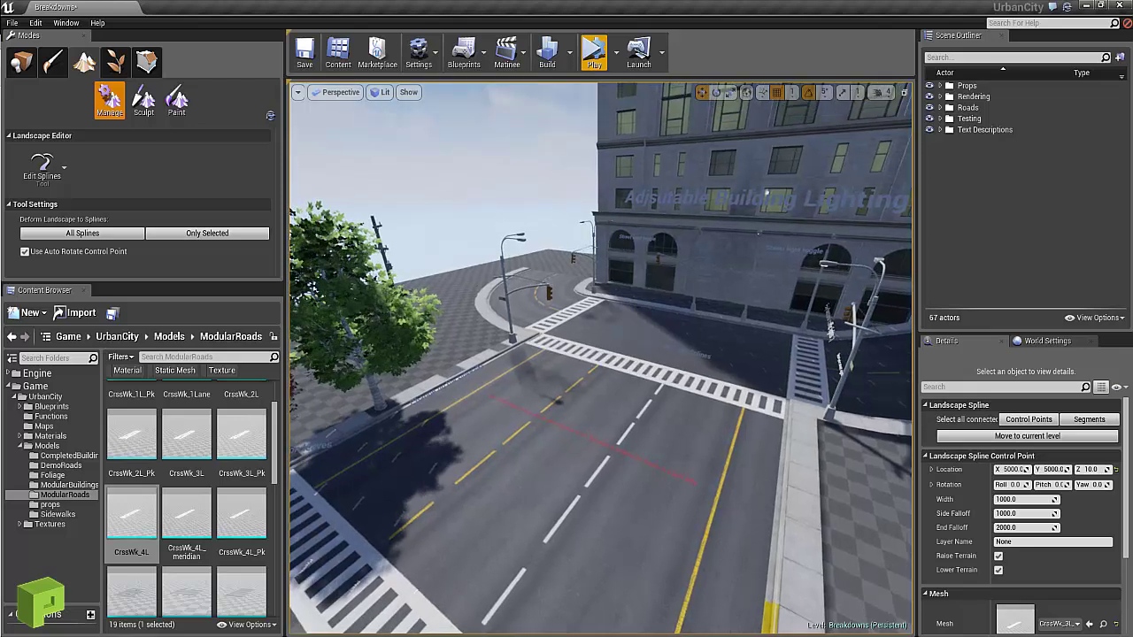
{"action": "right_click_drag", "start_coordinate": [559, 316], "coordinate": [588, 331]}
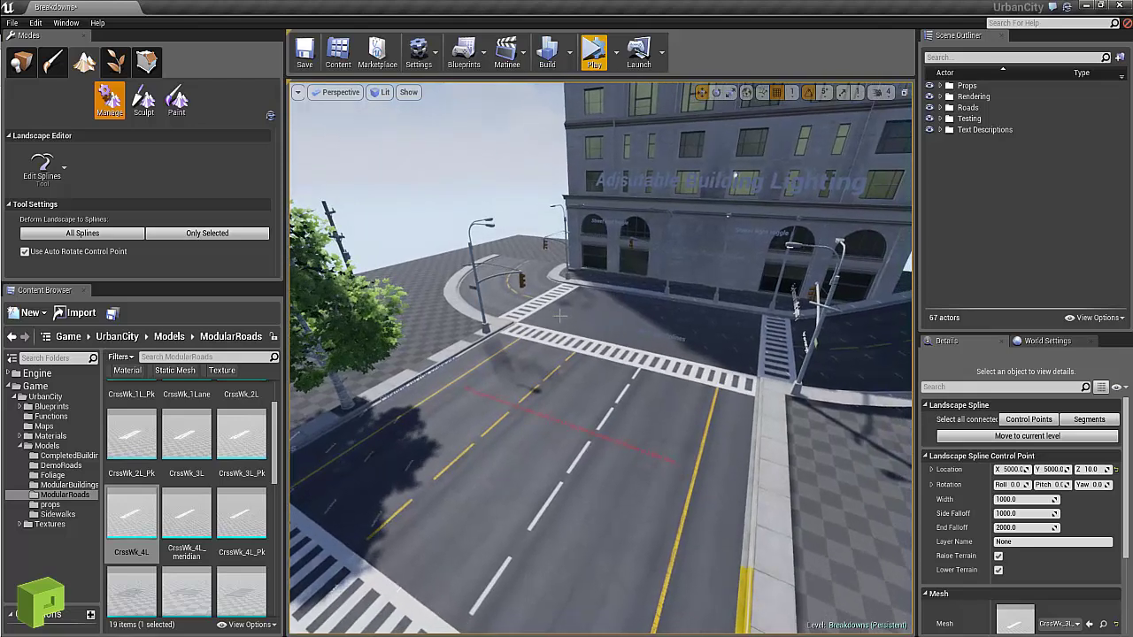
Examine the intersection's crosswalks, traffic lights and the raised road curving uphill beside the building
{"action": "right_click_drag", "start_coordinate": [633, 402], "coordinate": [847, 371]}
{"action": "key", "text": "w"}
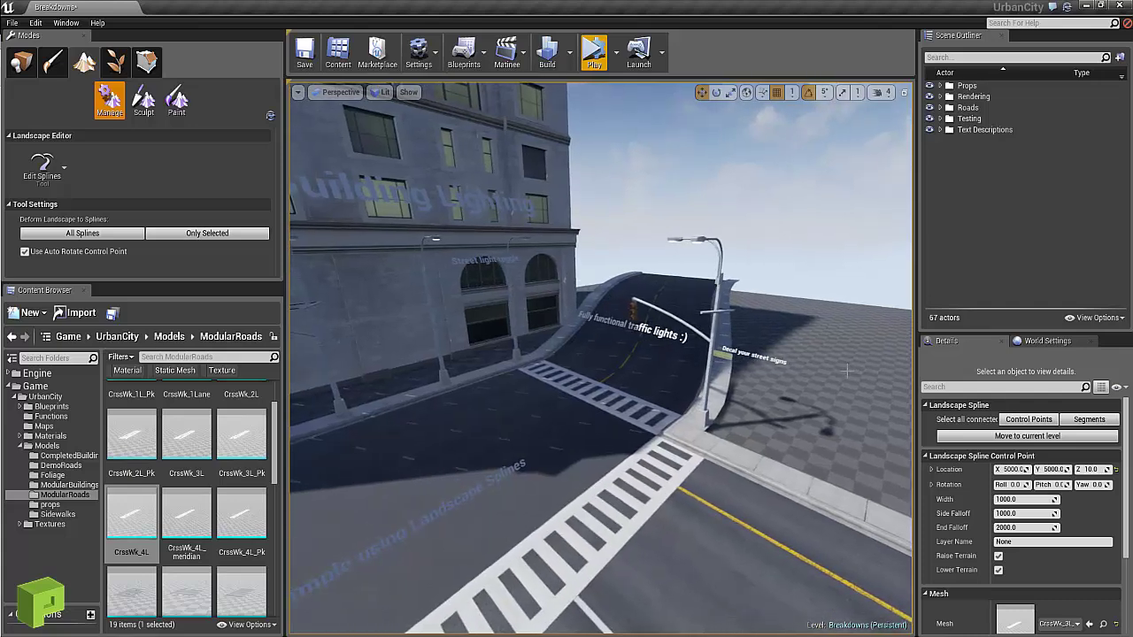
{"action": "right_click_drag", "start_coordinate": [533, 518], "coordinate": [696, 370]}
{"action": "right_click_drag", "start_coordinate": [593, 334], "coordinate": [488, 322]}
{"action": "right_click_drag", "start_coordinate": [558, 364], "coordinate": [414, 352]}
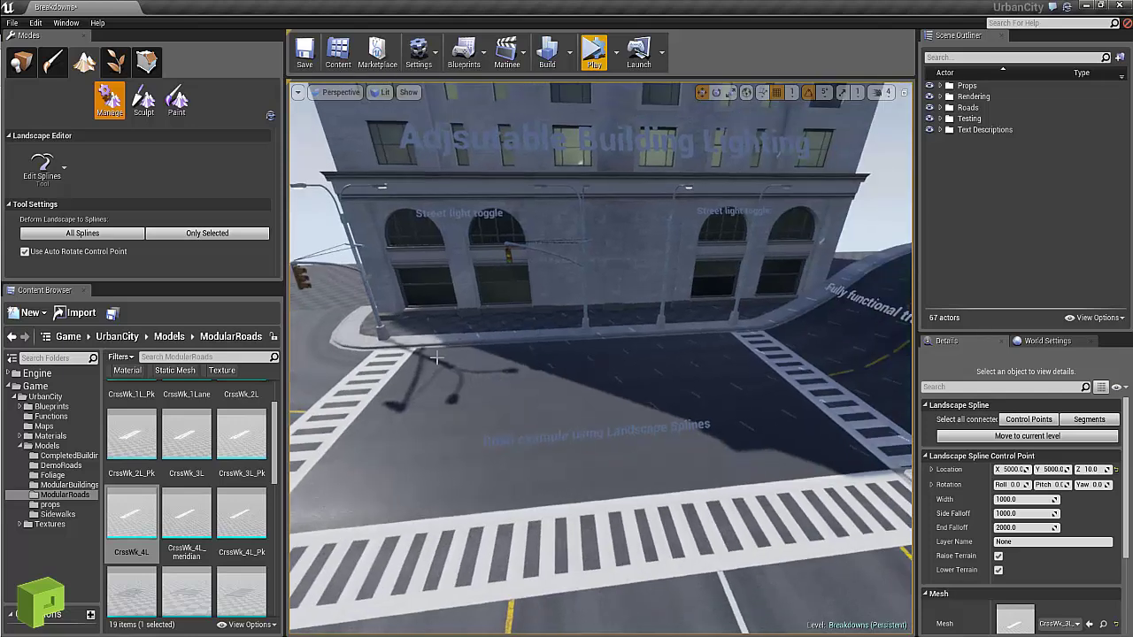
{"action": "right_click_drag", "start_coordinate": [703, 385], "coordinate": [743, 305]}
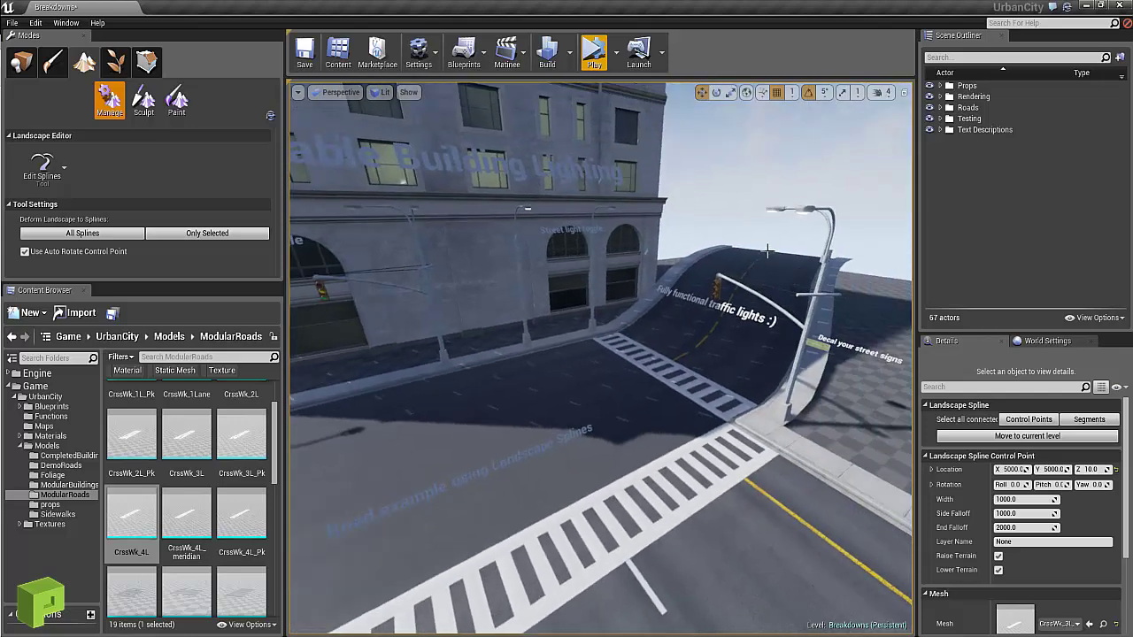
{"action": "right_click_drag", "start_coordinate": [777, 363], "coordinate": [744, 285]}
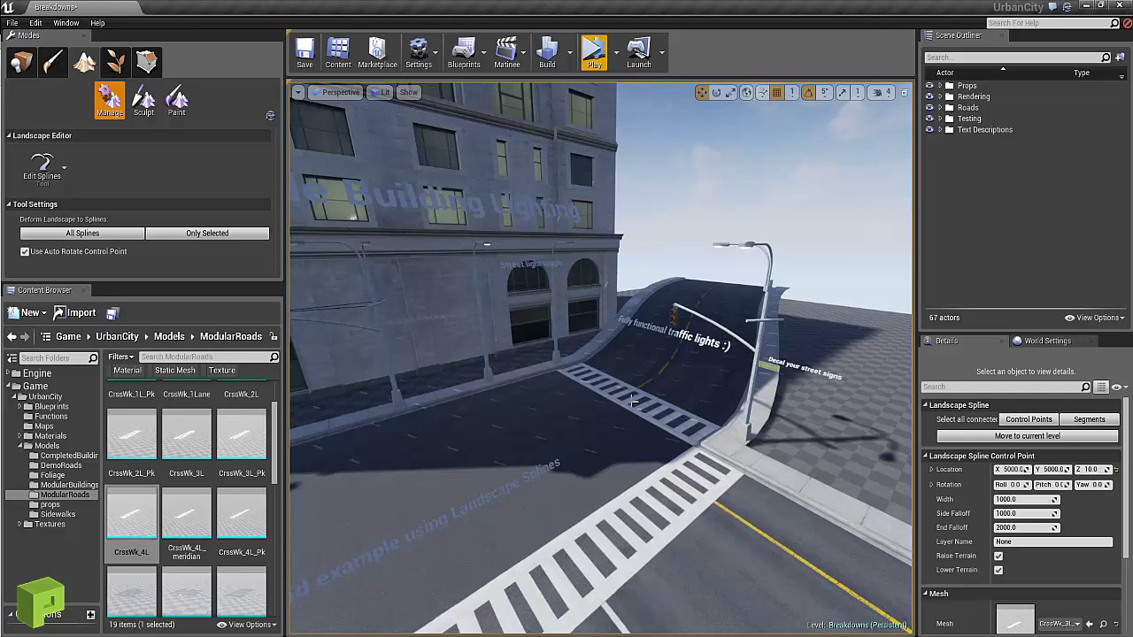
{"action": "right_click_drag", "start_coordinate": [590, 441], "coordinate": [443, 445]}
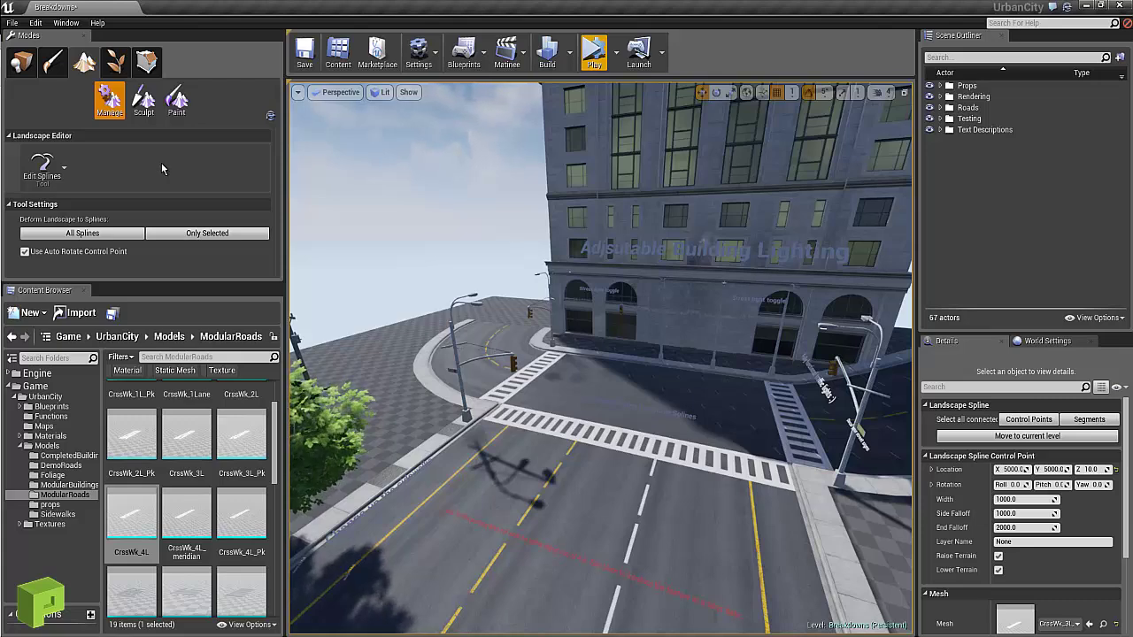
Examine the multi-lane road segment with its crosswalks and sidewalk edges, and survey the surrounding demo level
{"action": "left_click_drag", "start_coordinate": [445, 344], "coordinate": [445, 345]}
{"action": "right_click_drag", "start_coordinate": [445, 344], "coordinate": [511, 335]}
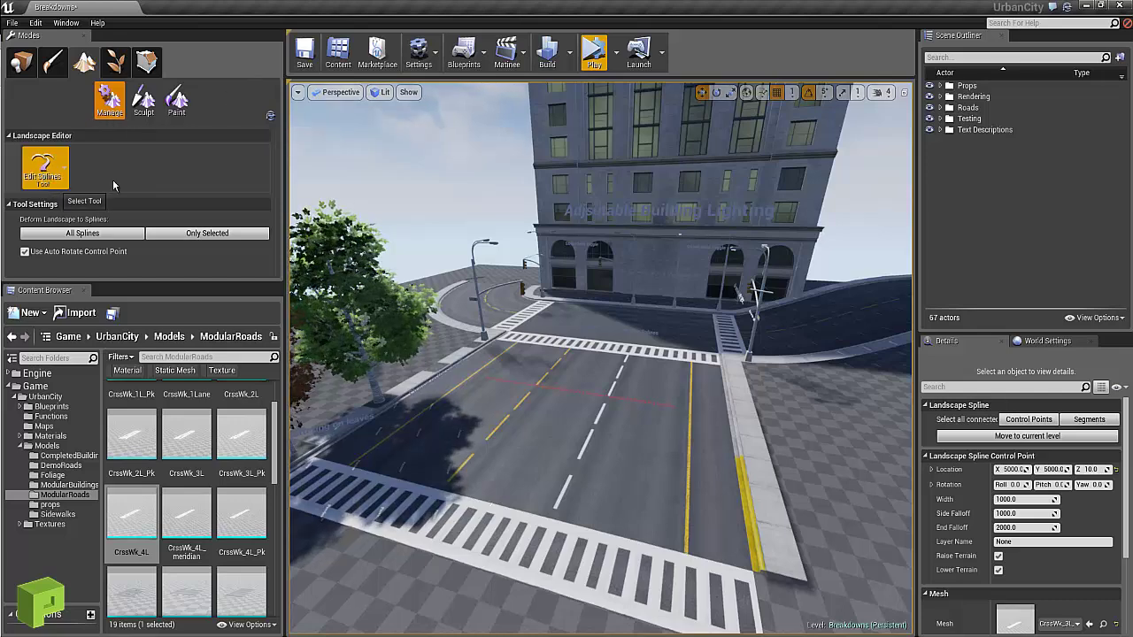
{"action": "right_click_drag", "start_coordinate": [579, 372], "coordinate": [490, 380]}
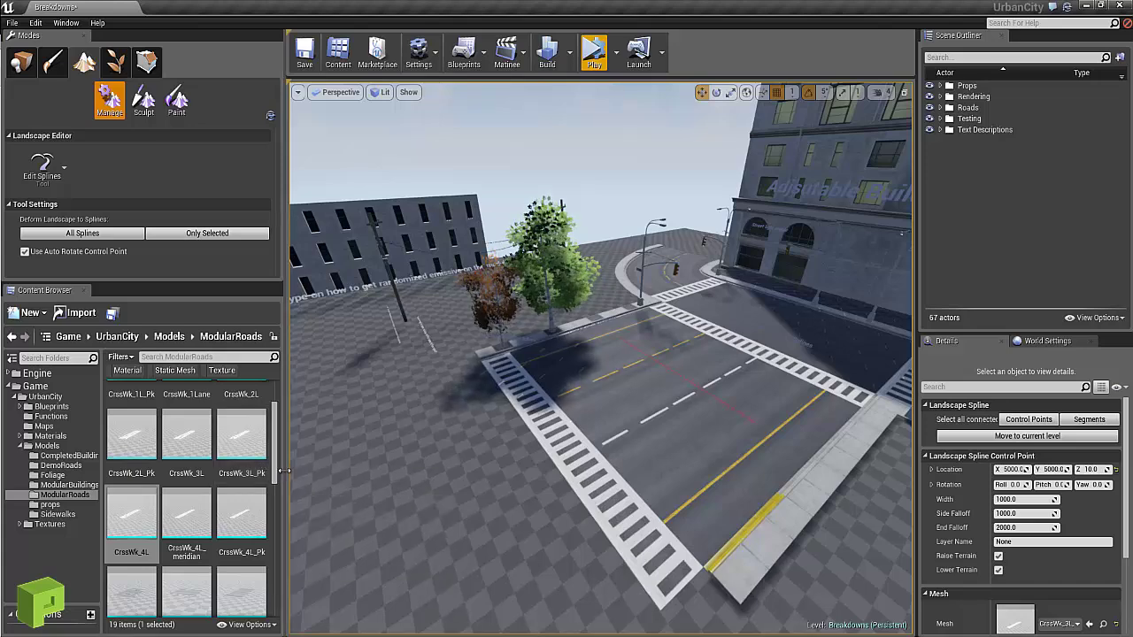
{"action": "right_click_drag", "start_coordinate": [653, 400], "coordinate": [709, 393]}
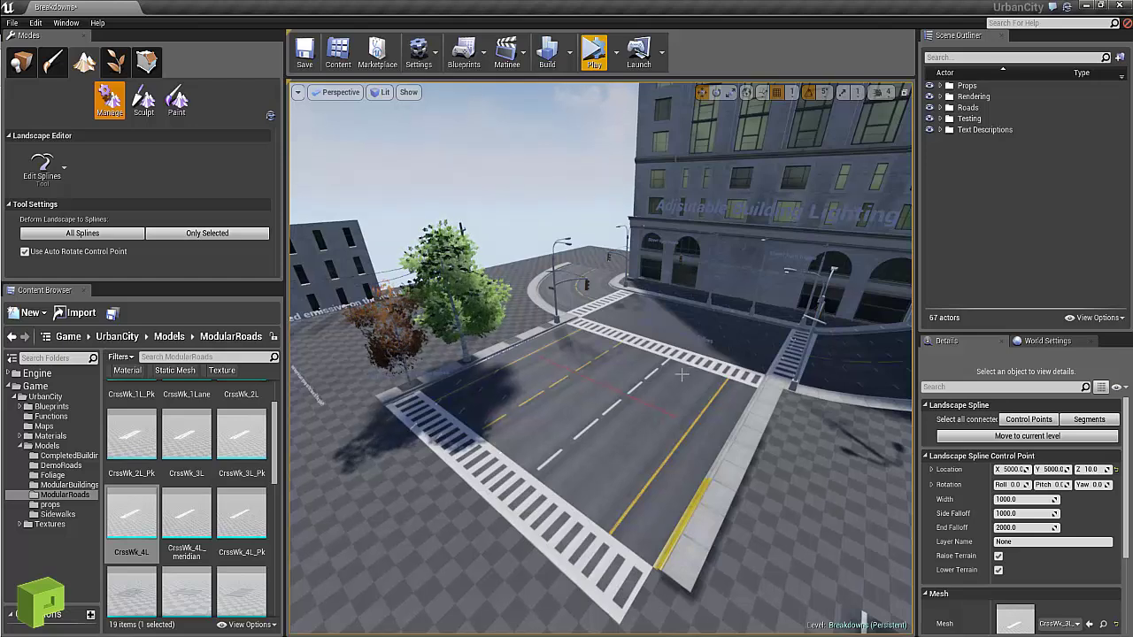
{"action": "left_click_drag", "start_coordinate": [673, 379], "coordinate": [627, 400]}
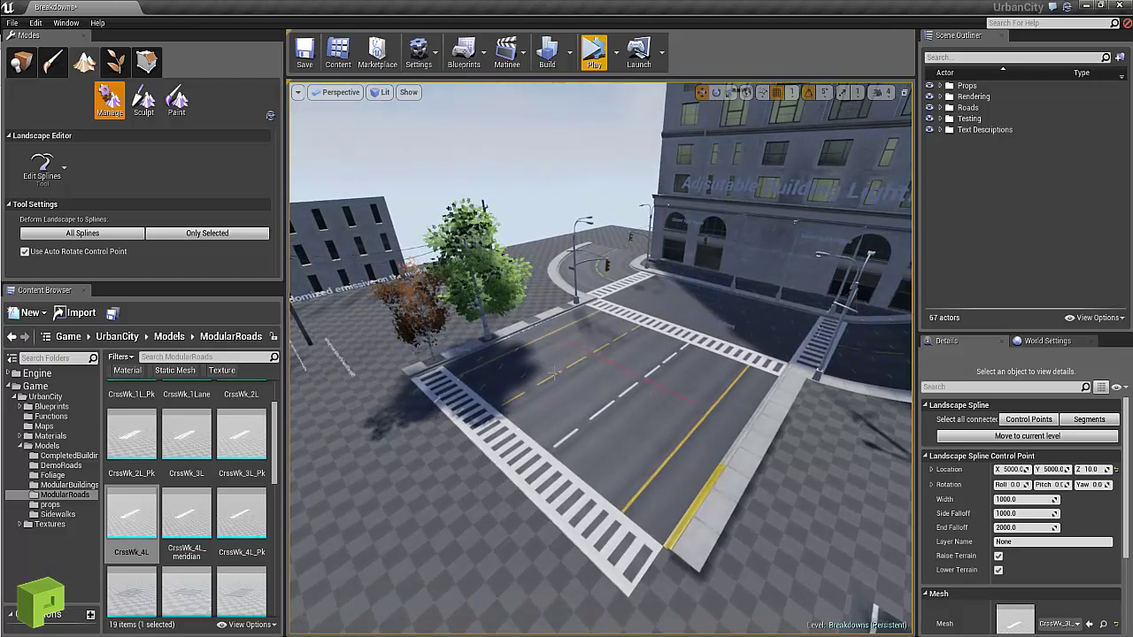
{"action": "right_click_drag", "start_coordinate": [554, 372], "coordinate": [691, 422]}
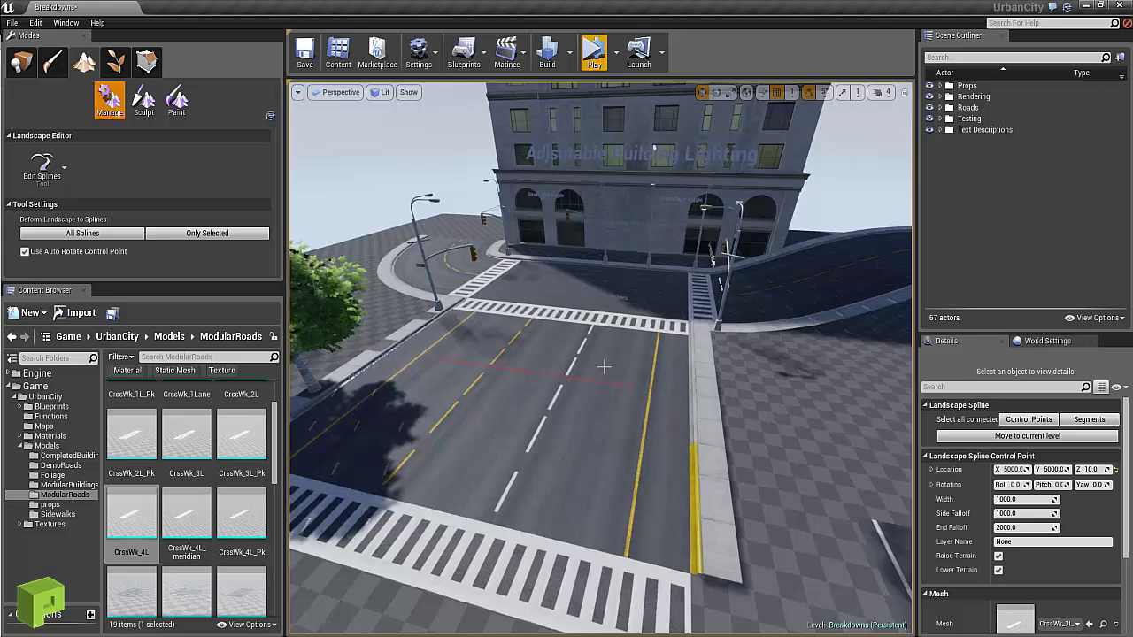
{"action": "right_click_drag", "start_coordinate": [603, 366], "coordinate": [541, 366]}
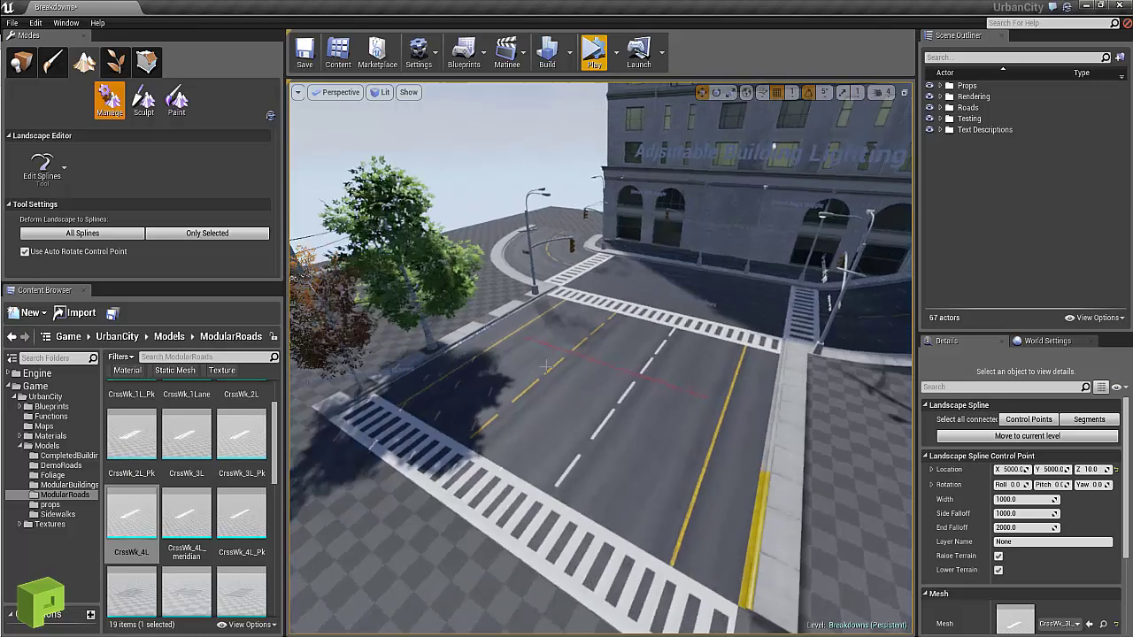
{"action": "scroll", "coordinate": [541, 365], "scroll_direction": "down", "scroll_amount": 3}
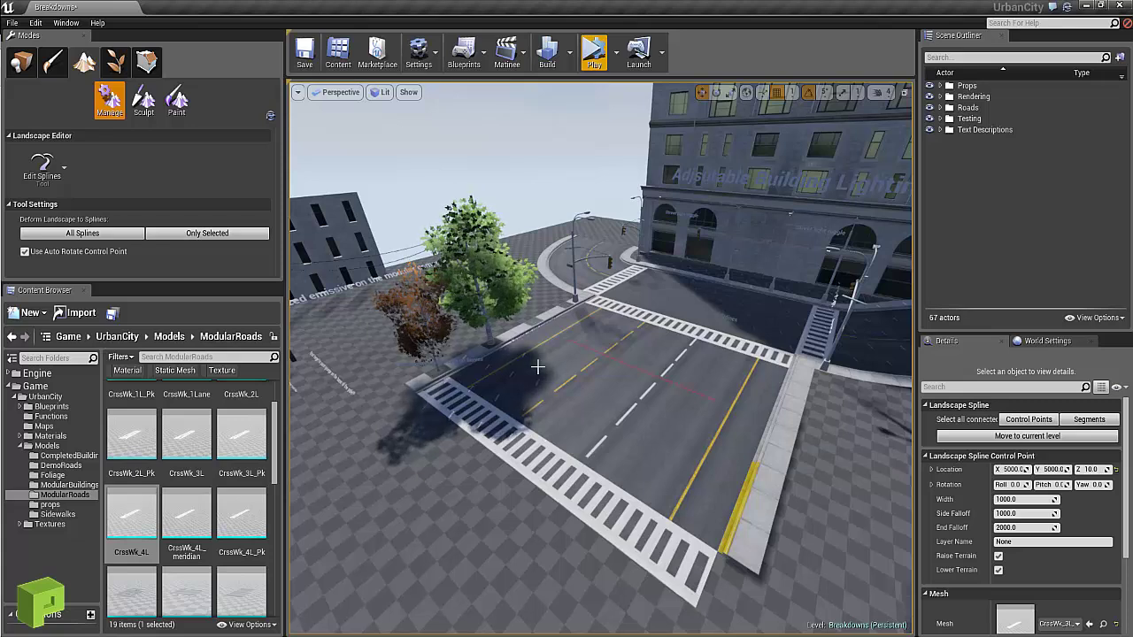
{"action": "right_click_drag", "start_coordinate": [619, 366], "coordinate": [652, 371]}
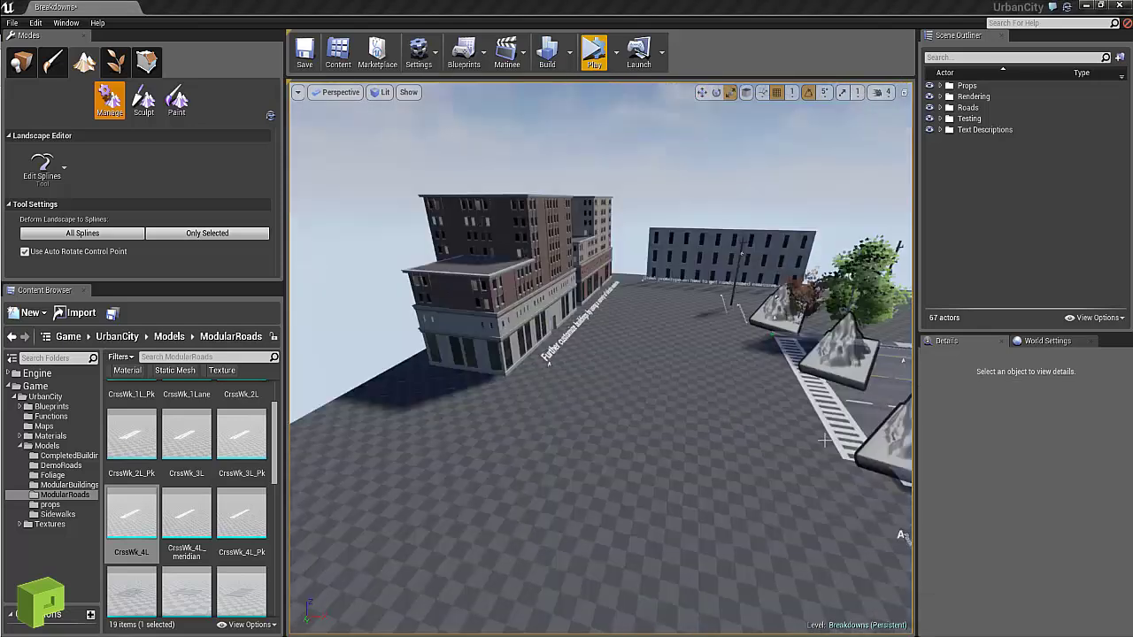
{"action": "right_click_drag", "start_coordinate": [664, 449], "coordinate": [776, 389]}
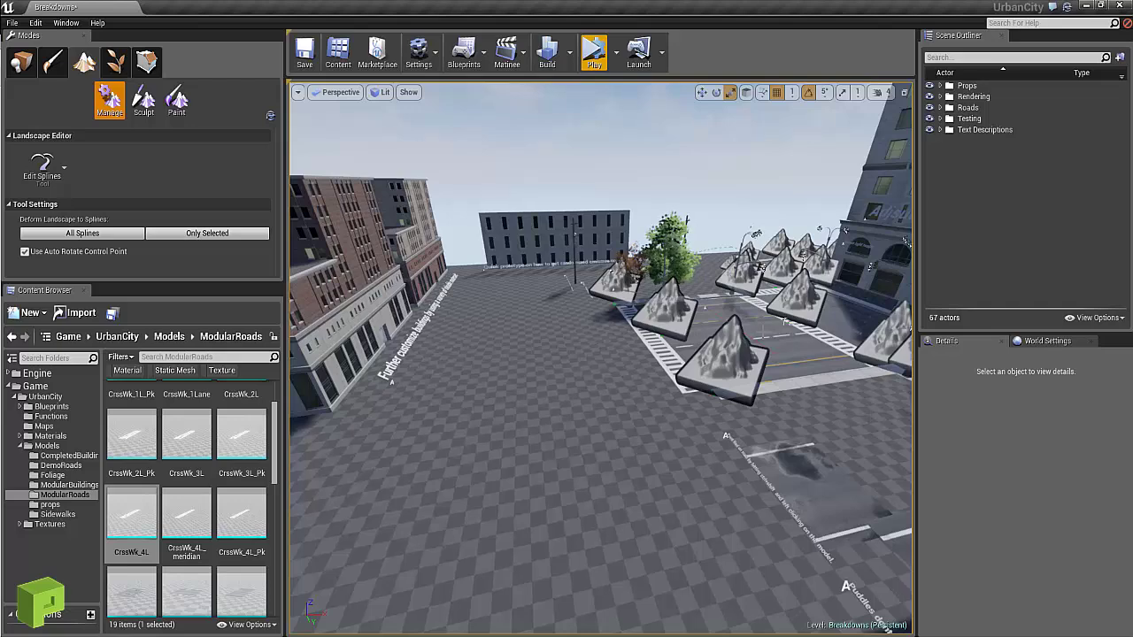
Choose the Edit Splines landscape tool for the open floor between the brick buildings and the demo road
{"action": "right_click_drag", "start_coordinate": [784, 321], "coordinate": [739, 322]}
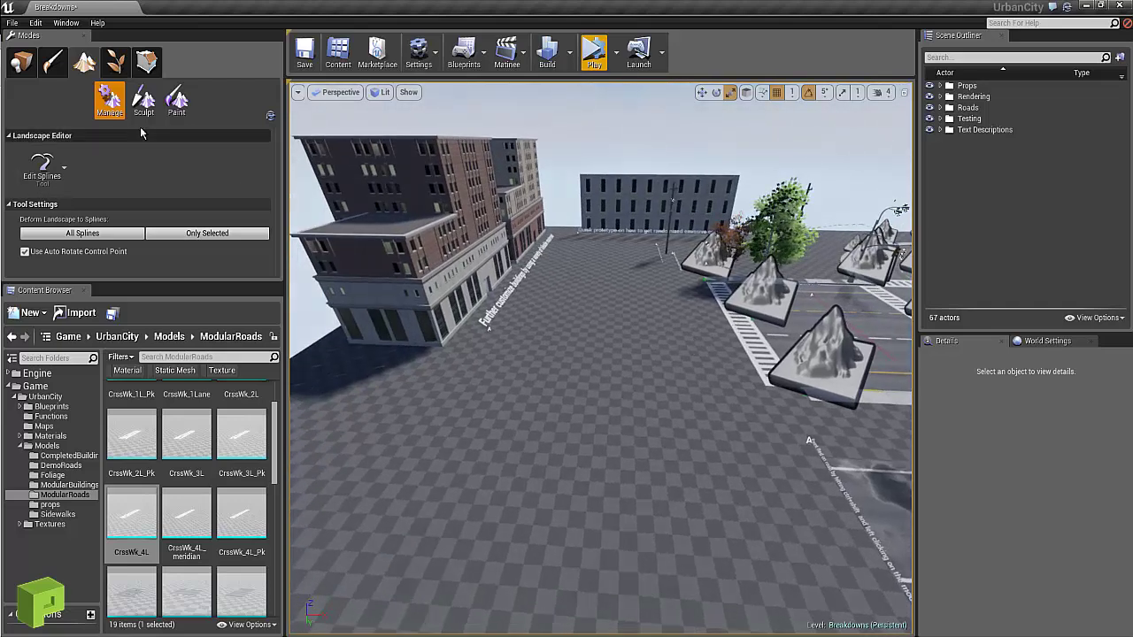
{"action": "right_click_drag", "start_coordinate": [602, 237], "coordinate": [570, 255]}
{"action": "right_click_drag", "start_coordinate": [513, 345], "coordinate": [482, 341]}
{"action": "right_click_drag", "start_coordinate": [571, 254], "coordinate": [558, 253]}
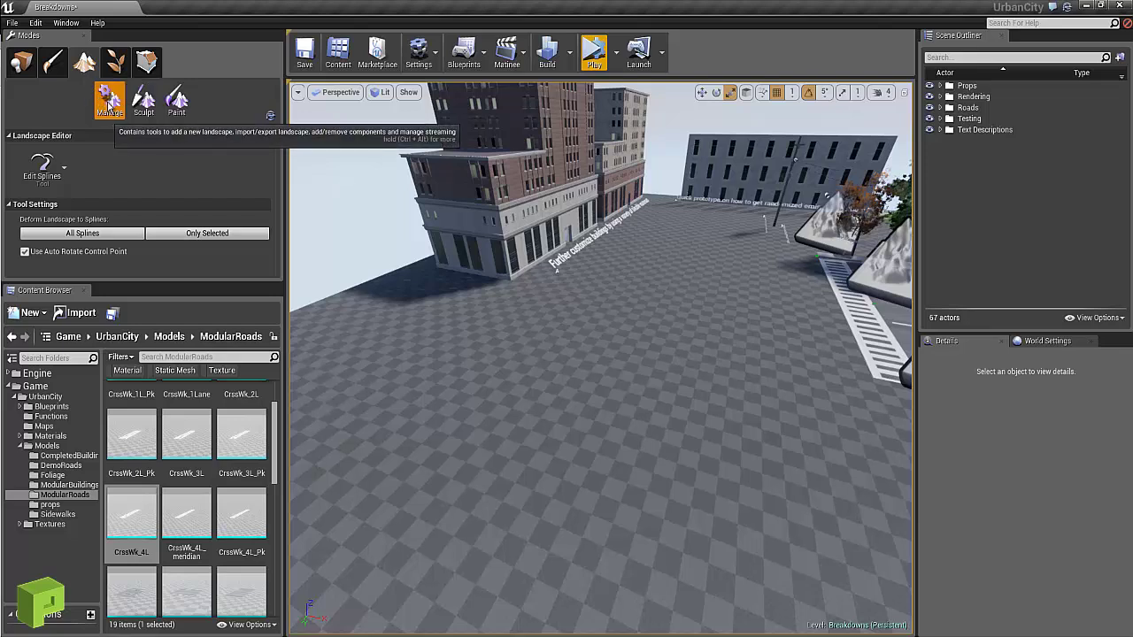
{"action": "left_click", "coordinate": [55, 171]}
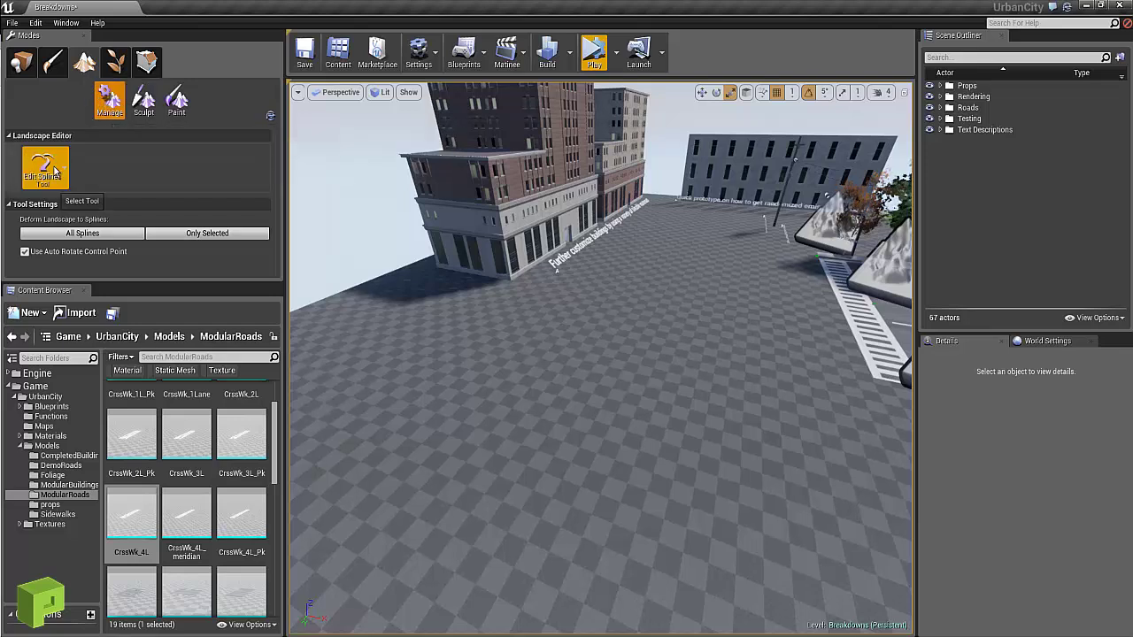
{"action": "left_click", "coordinate": [55, 171]}
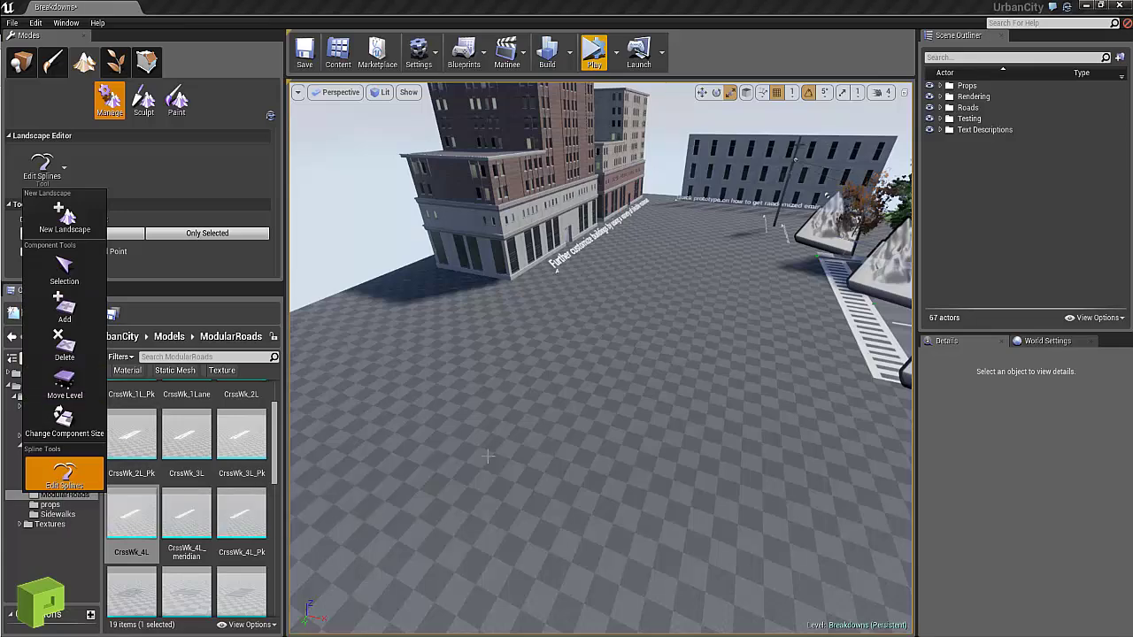
{"action": "left_click", "coordinate": [56, 480]}
Place three connected landscape spline control points in a curve across the open floor beside the brick buildings
{"action": "right_click_drag", "start_coordinate": [501, 451], "coordinate": [500, 453]}
{"action": "left_click", "coordinate": [401, 427], "text": "ctrl"}
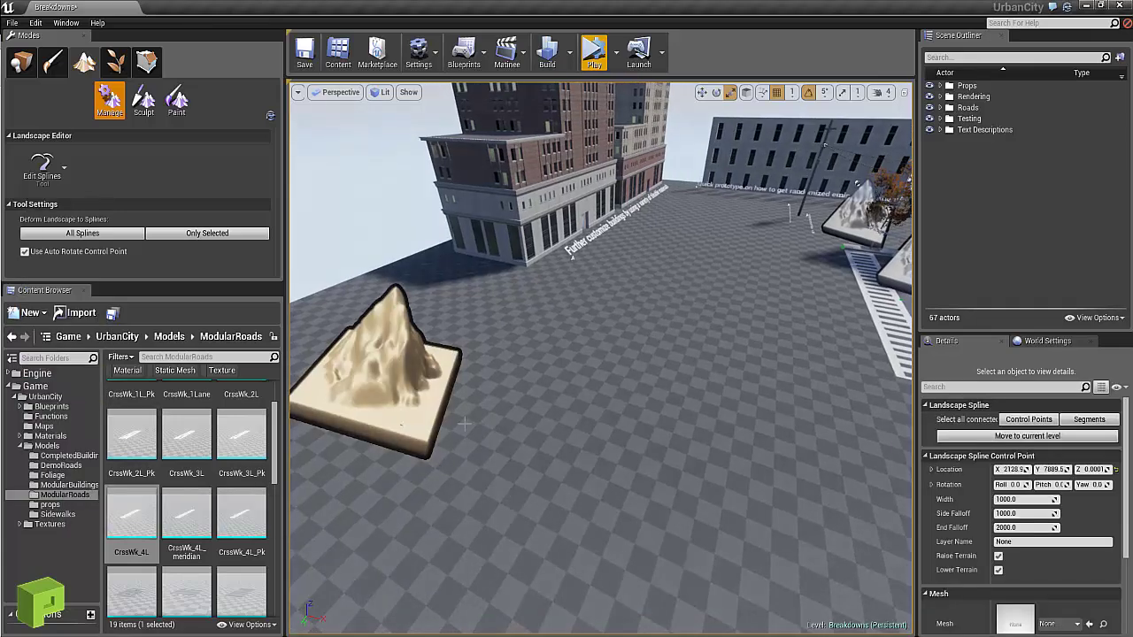
{"action": "left_click", "coordinate": [665, 286], "text": "ctrl"}
{"action": "mouse_move", "coordinate": [704, 228]}
{"action": "right_mouse_down"}
{"action": "mouse_move", "coordinate": [725, 215]}
{"action": "mouse_move", "coordinate": [718, 232]}
{"action": "right_mouse_up"}
{"action": "left_click", "coordinate": [630, 254], "text": "ctrl"}
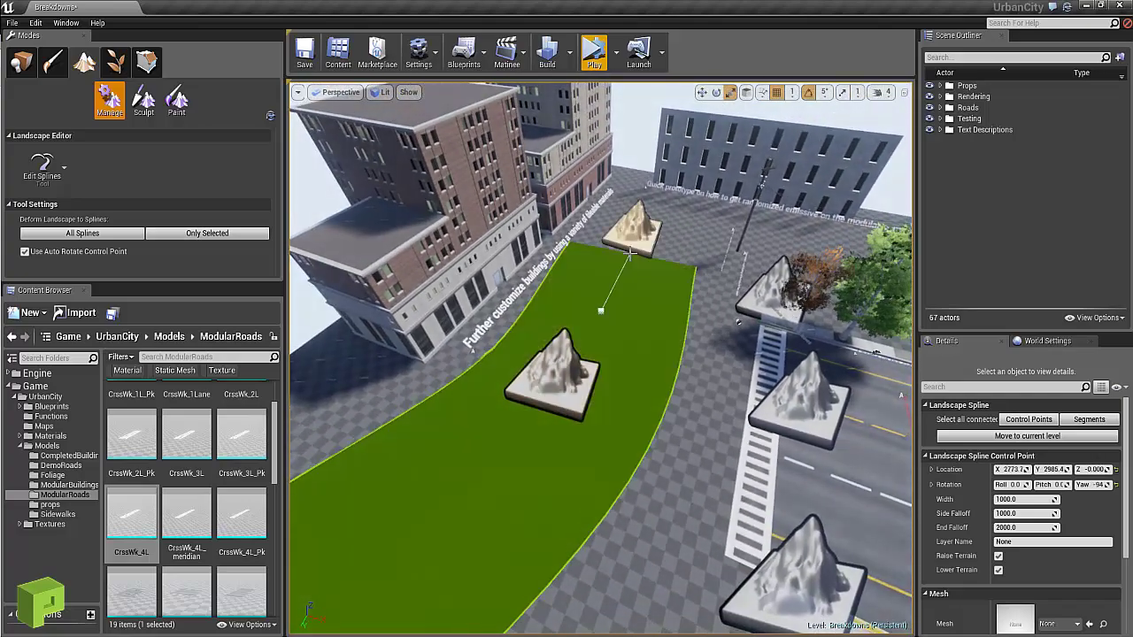
Examine the new spline by selecting its individual segments and control points to compare their tangents and properties
{"action": "left_click", "coordinate": [650, 458]}
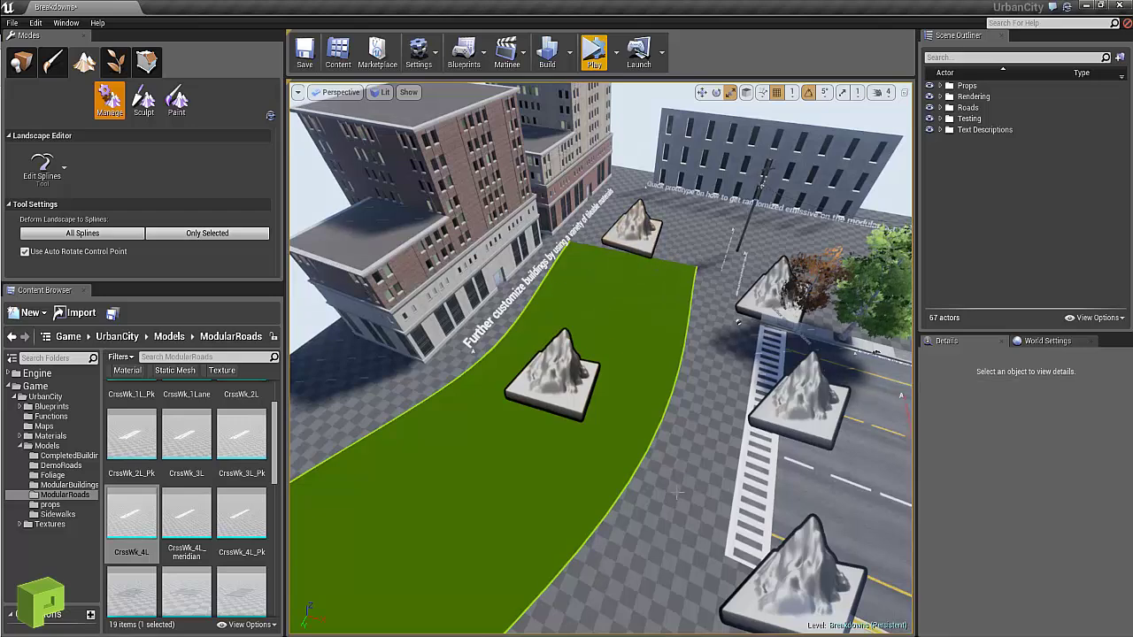
{"action": "mouse_move", "coordinate": [650, 459]}
{"action": "right_mouse_down"}
{"action": "mouse_move", "coordinate": [579, 452]}
{"action": "mouse_move", "coordinate": [649, 441]}
{"action": "mouse_move", "coordinate": [649, 458]}
{"action": "right_mouse_up"}
{"action": "mouse_move", "coordinate": [647, 458]}
{"action": "left_mouse_down"}
{"action": "mouse_move", "coordinate": [677, 455]}
{"action": "mouse_move", "coordinate": [637, 453]}
{"action": "left_mouse_up"}
{"action": "left_click", "coordinate": [455, 461]}
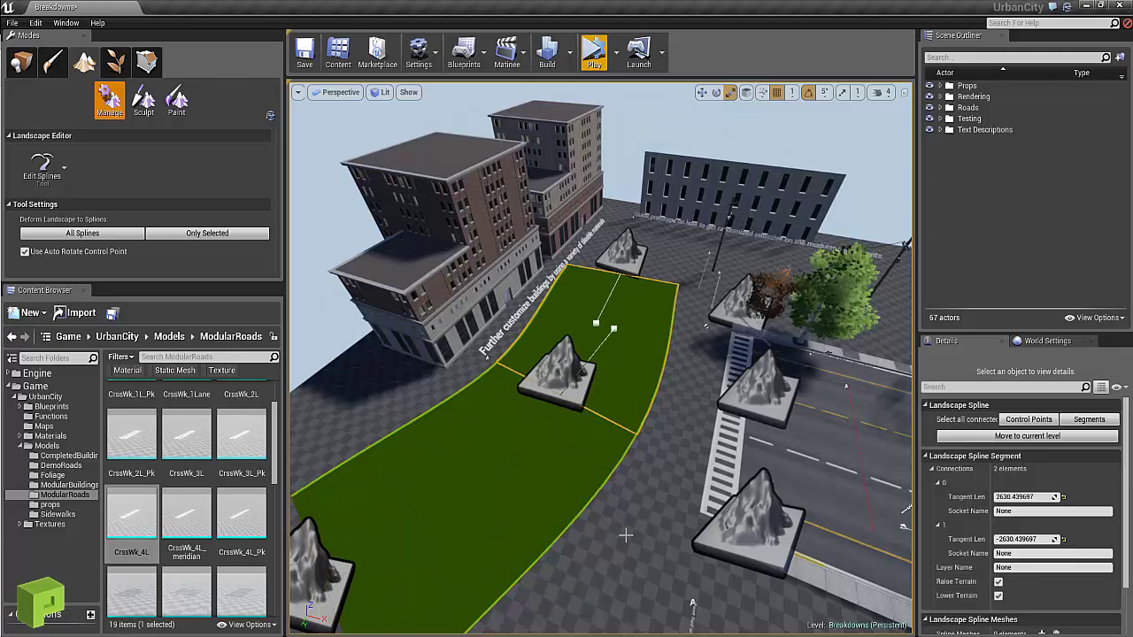
{"action": "left_click", "coordinate": [629, 528]}
{"action": "left_click", "coordinate": [630, 257]}
{"action": "right_click_drag", "start_coordinate": [501, 405], "coordinate": [397, 450]}
{"action": "left_click", "coordinate": [490, 364]}
{"action": "right_click_drag", "start_coordinate": [490, 364], "coordinate": [619, 369]}
Extend the spline from its far end with a fourth control point near the gray building, and rotate the new point
{"action": "left_click", "coordinate": [563, 306]}
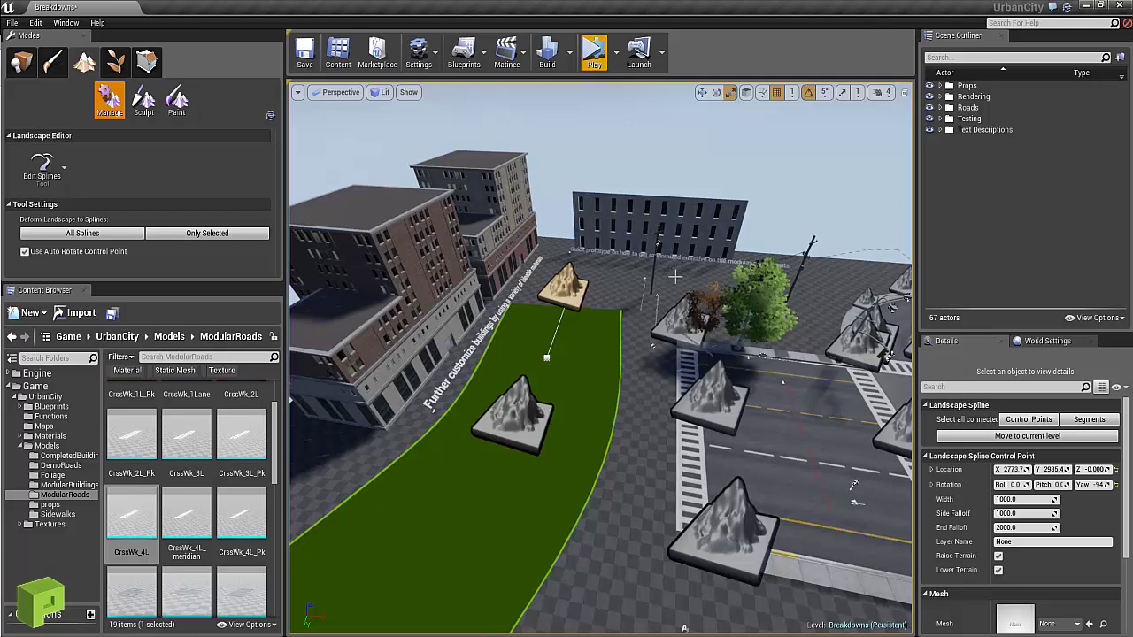
{"action": "left_click", "coordinate": [675, 277], "text": "ctrl"}
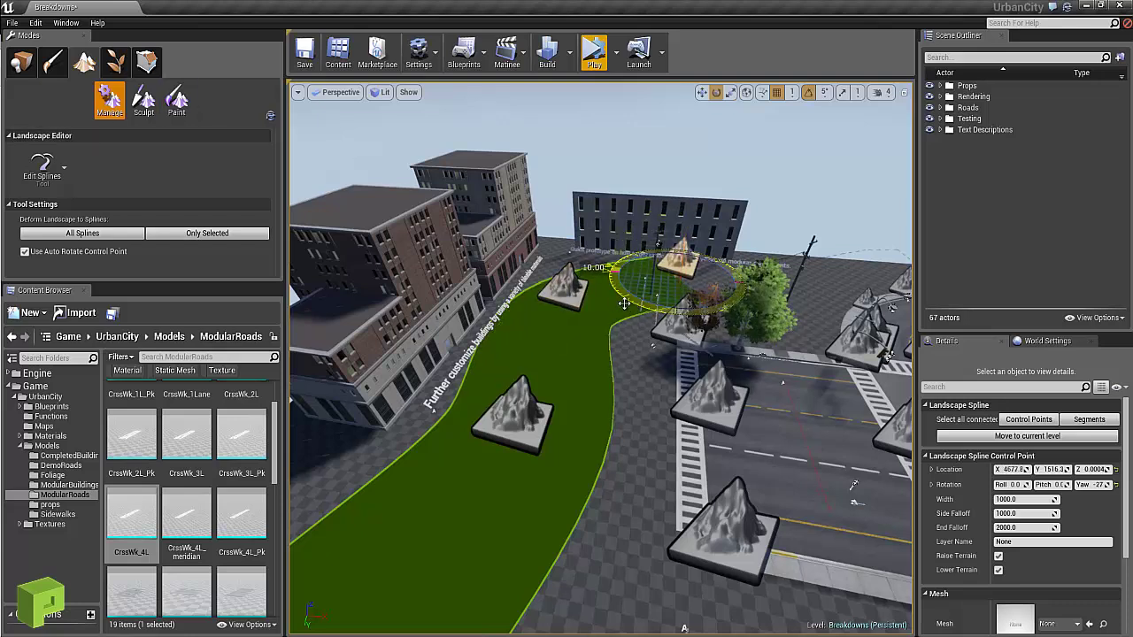
Raise the third control point to about Z 513 and the fourth to about Z 808, rotating the fourth
{"action": "left_click", "coordinate": [572, 291]}
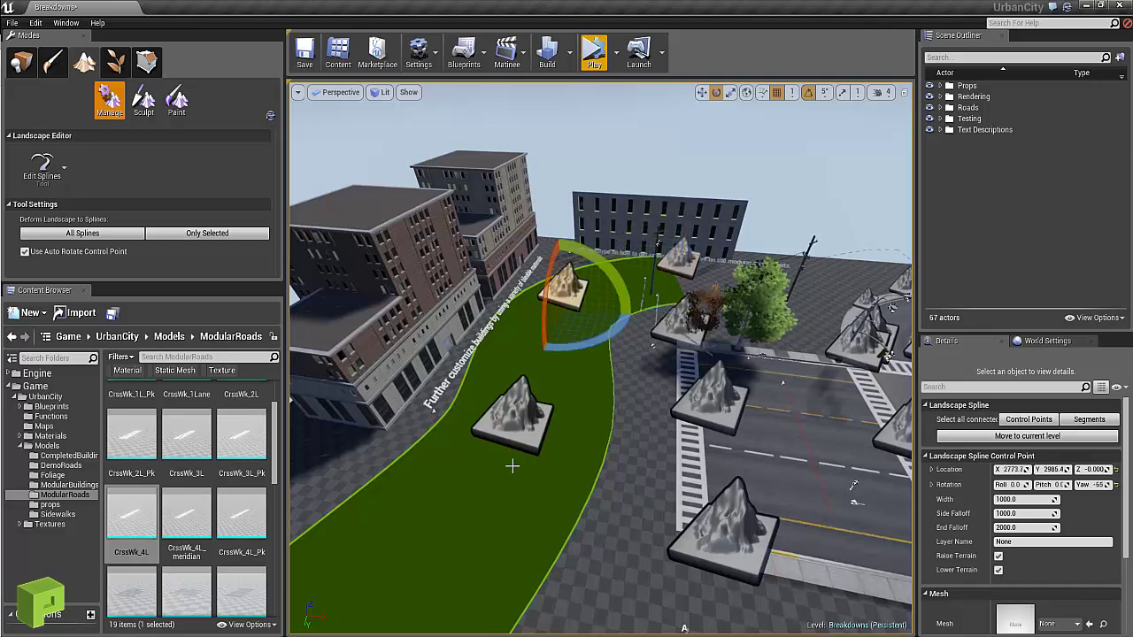
{"action": "key", "text": "w"}
{"action": "left_click_drag", "start_coordinate": [559, 272], "coordinate": [559, 244]}
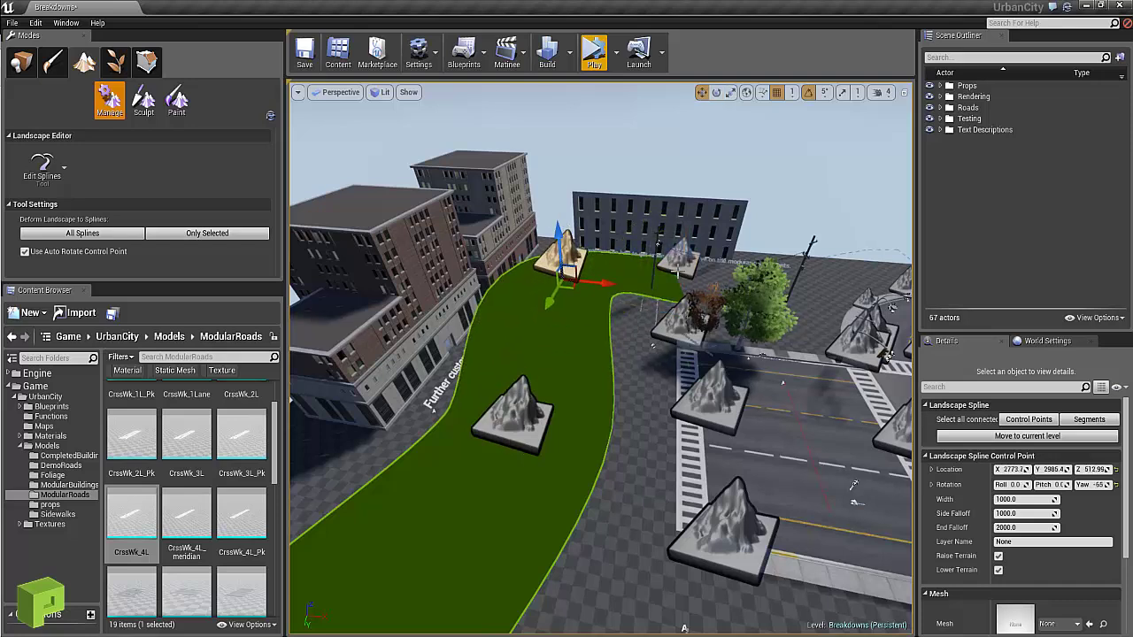
{"action": "key", "text": "e"}
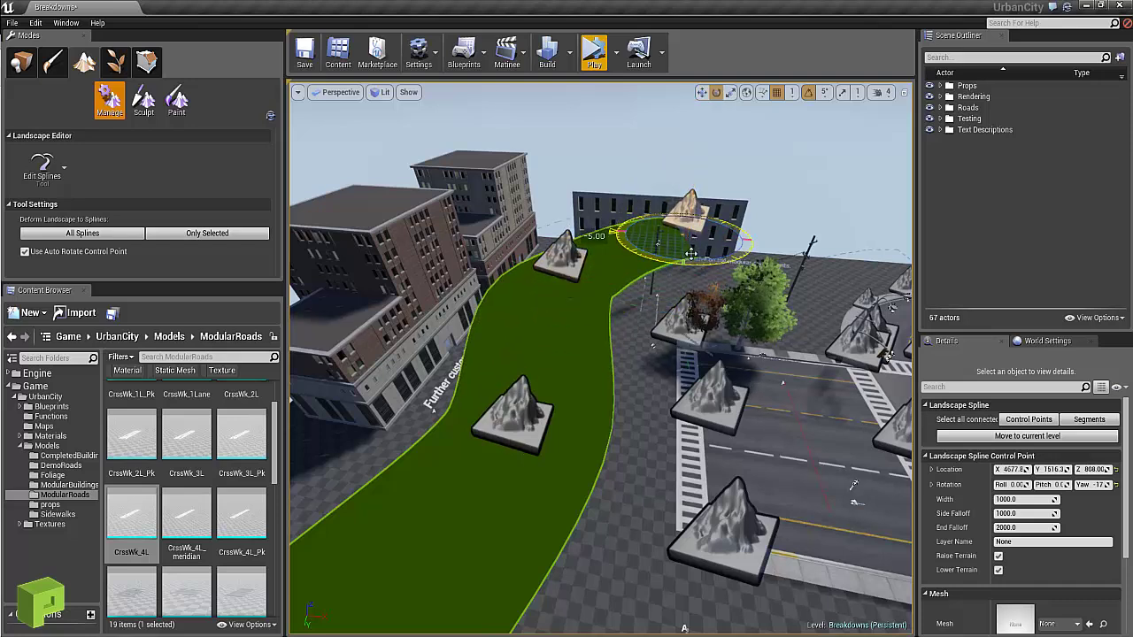
Shift the second control point toward the brick buildings to about X 2647 and raise it to Z 488
{"action": "left_click", "coordinate": [524, 409]}
{"action": "left_click", "coordinate": [524, 409]}
{"action": "key", "text": "w"}
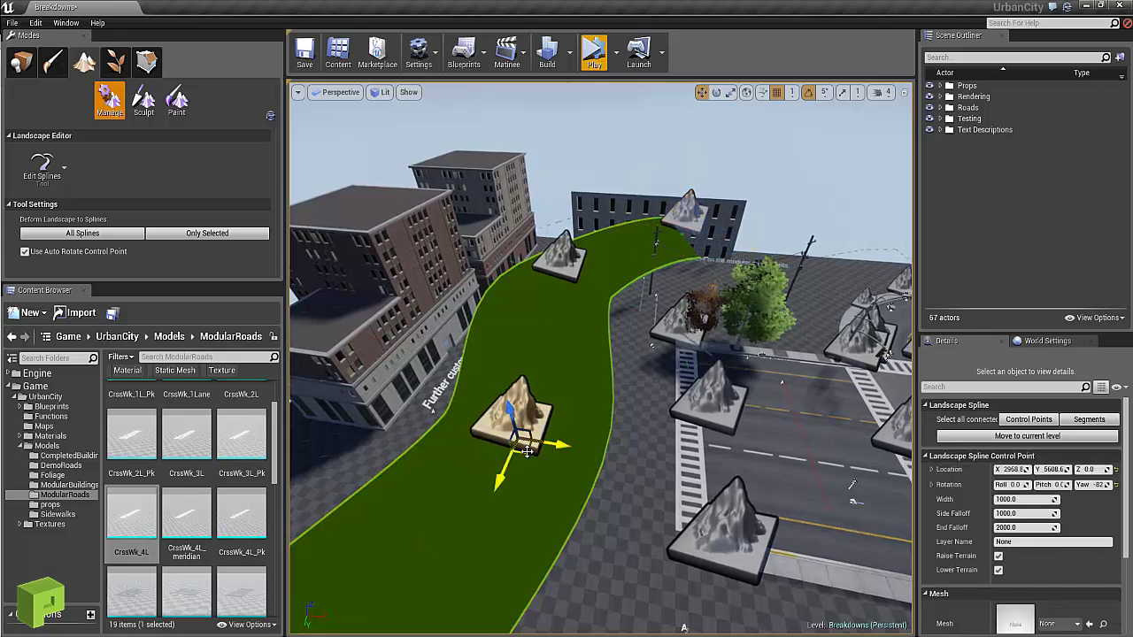
{"action": "left_click_drag", "start_coordinate": [520, 432], "coordinate": [486, 403]}
Raise the spline's starting control point to about Z 667, and lower it back toward the ground
{"action": "right_click_drag", "start_coordinate": [487, 416], "coordinate": [416, 421]}
{"action": "left_click", "coordinate": [448, 382]}
{"action": "left_click_drag", "start_coordinate": [449, 377], "coordinate": [420, 326]}
{"action": "right_click_drag", "start_coordinate": [433, 331], "coordinate": [666, 165]}
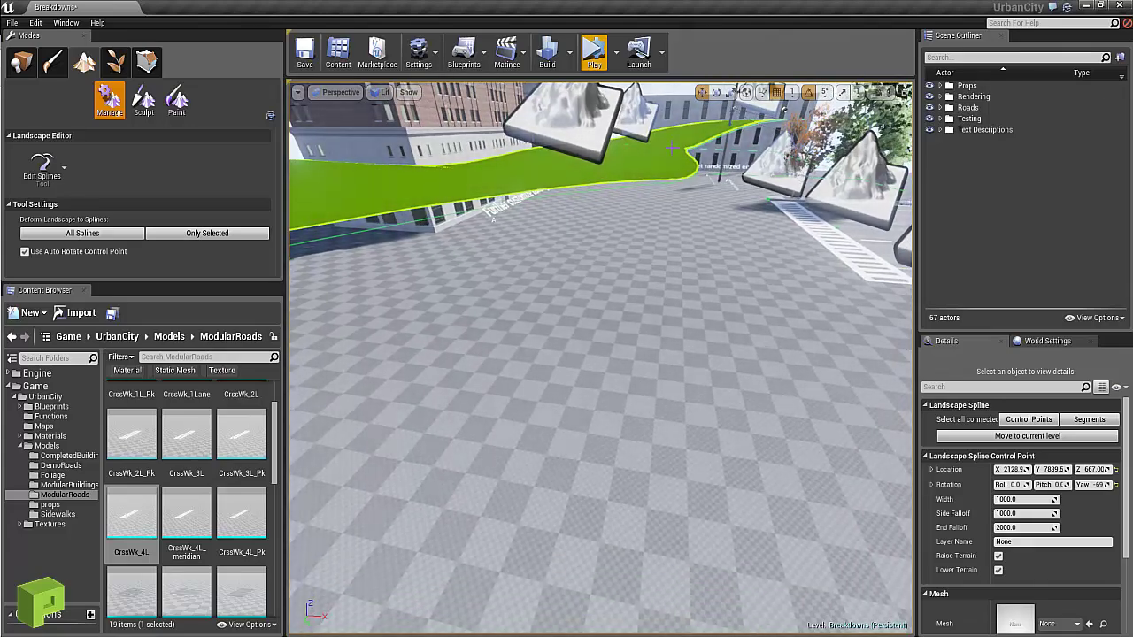
{"action": "right_click_drag", "start_coordinate": [779, 352], "coordinate": [491, 319]}
{"action": "left_click_drag", "start_coordinate": [496, 292], "coordinate": [495, 439]}
Delete the second control point and join its two attached segments into one
{"action": "right_click_drag", "start_coordinate": [495, 439], "coordinate": [552, 329]}
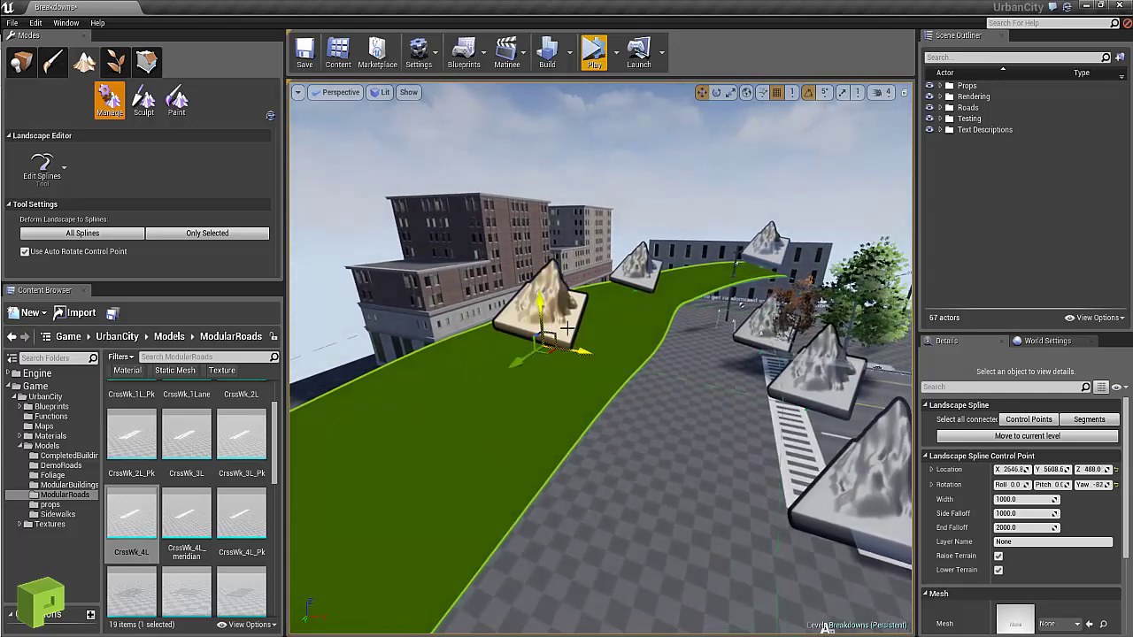
{"action": "key", "text": "Delete"}
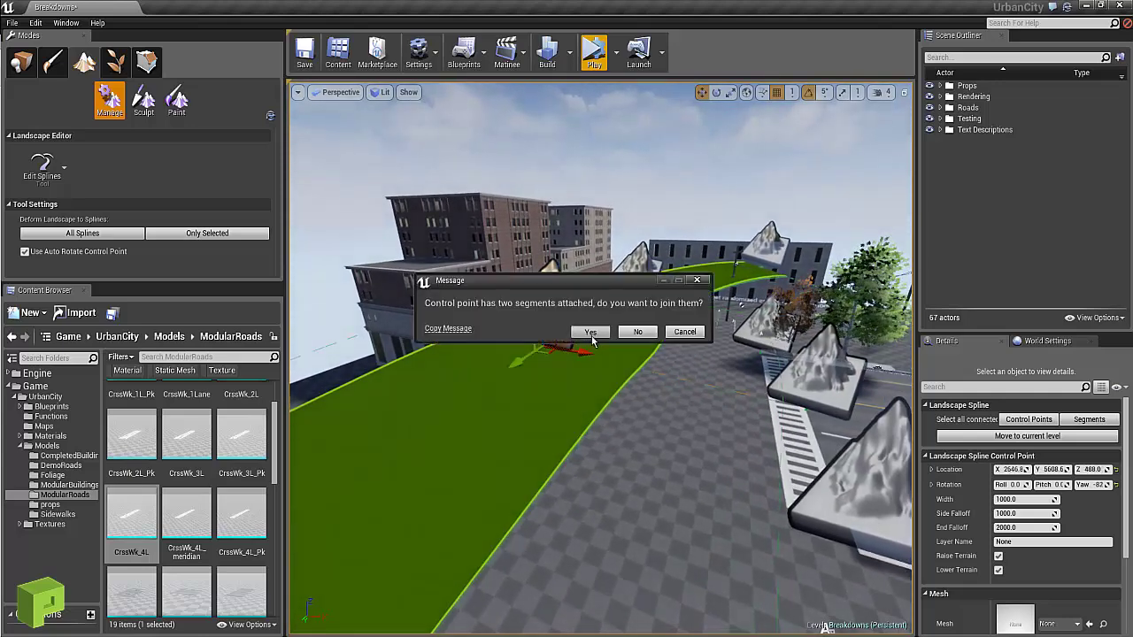
{"action": "left_click", "coordinate": [592, 340]}
Move the remaining middle control point to about X 2700, Y 4176 and raise it to about Z 797
{"action": "right_click_drag", "start_coordinate": [592, 340], "coordinate": [755, 299]}
{"action": "left_click", "coordinate": [755, 299]}
{"action": "left_click_drag", "start_coordinate": [755, 299], "coordinate": [738, 328]}
{"action": "left_click_drag", "start_coordinate": [738, 269], "coordinate": [737, 245]}
{"action": "right_click_drag", "start_coordinate": [682, 354], "coordinate": [601, 360]}
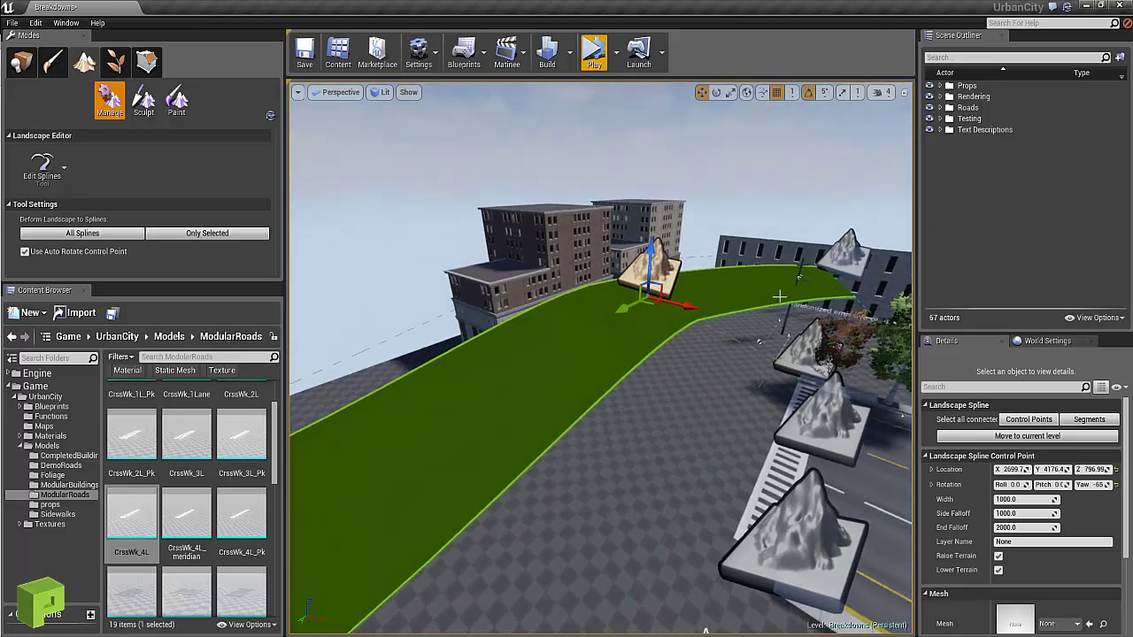
Try inserting two control points along the long spline segment and moving them vertically, and undo the segment splits
{"action": "left_click", "coordinate": [484, 396]}
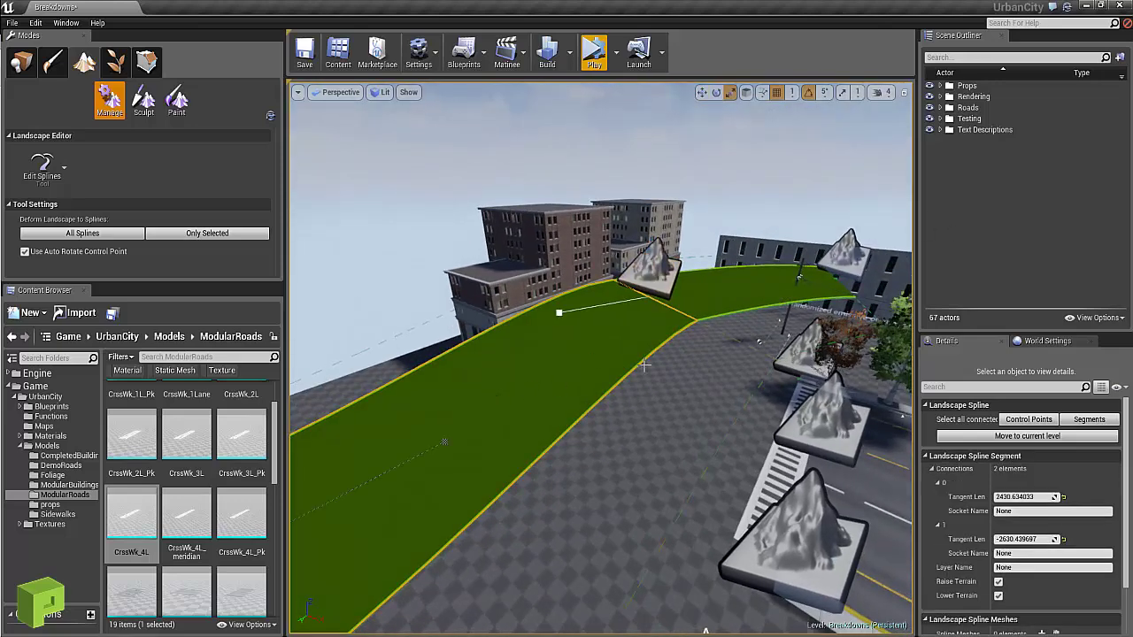
{"action": "right_click_drag", "start_coordinate": [645, 365], "coordinate": [731, 281]}
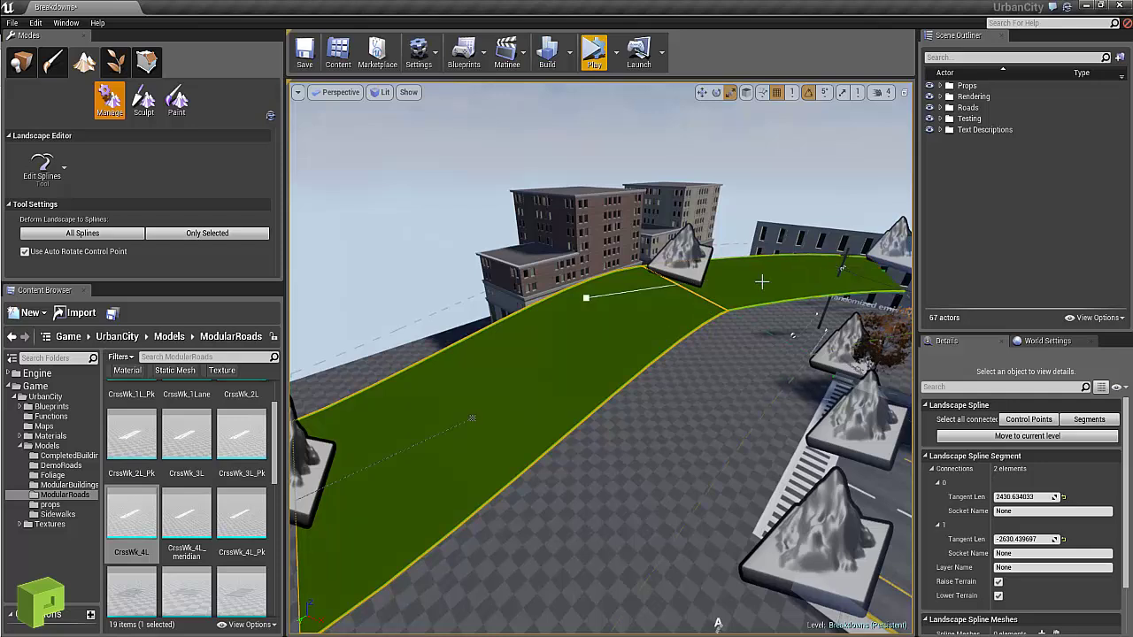
{"action": "left_click", "coordinate": [521, 366], "text": "ctrl"}
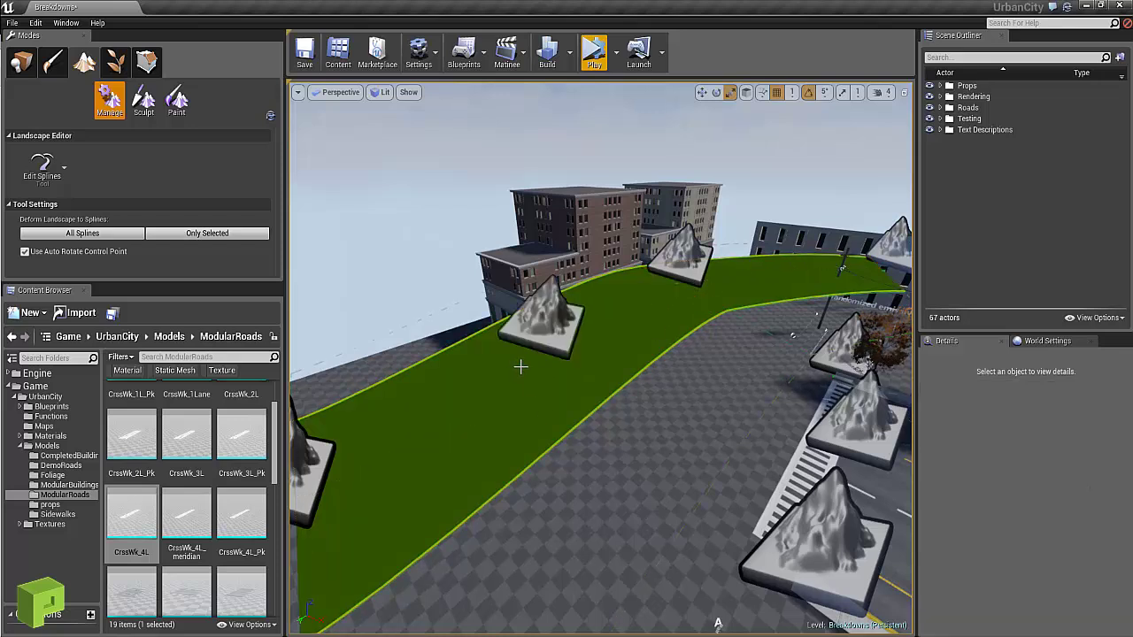
{"action": "left_click", "coordinate": [543, 340]}
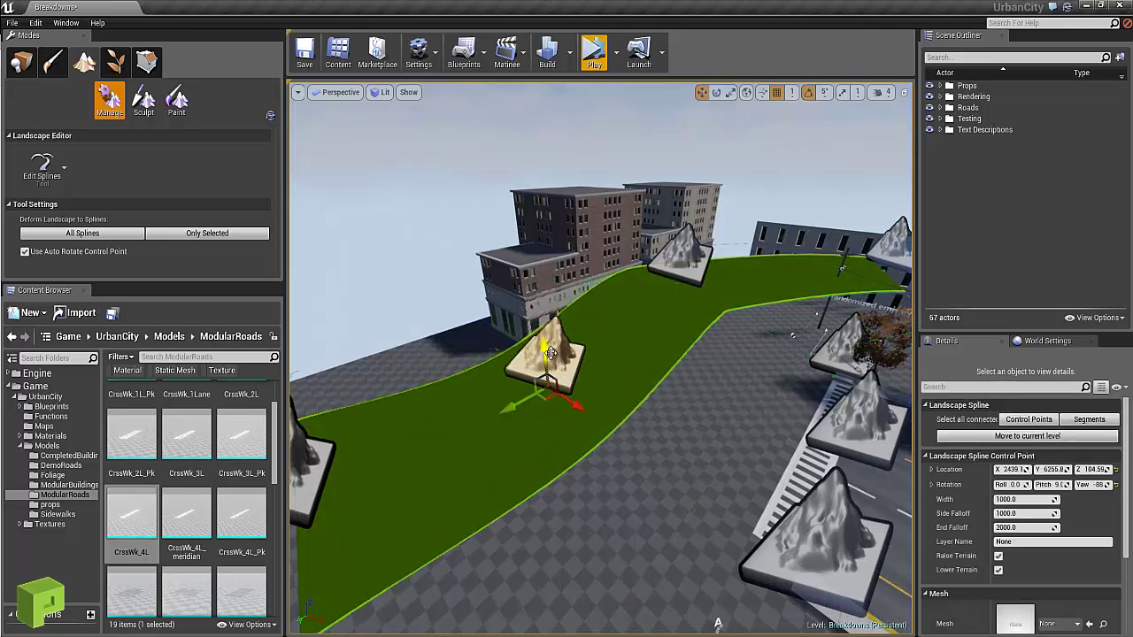
{"action": "left_click", "coordinate": [419, 412], "text": "ctrl"}
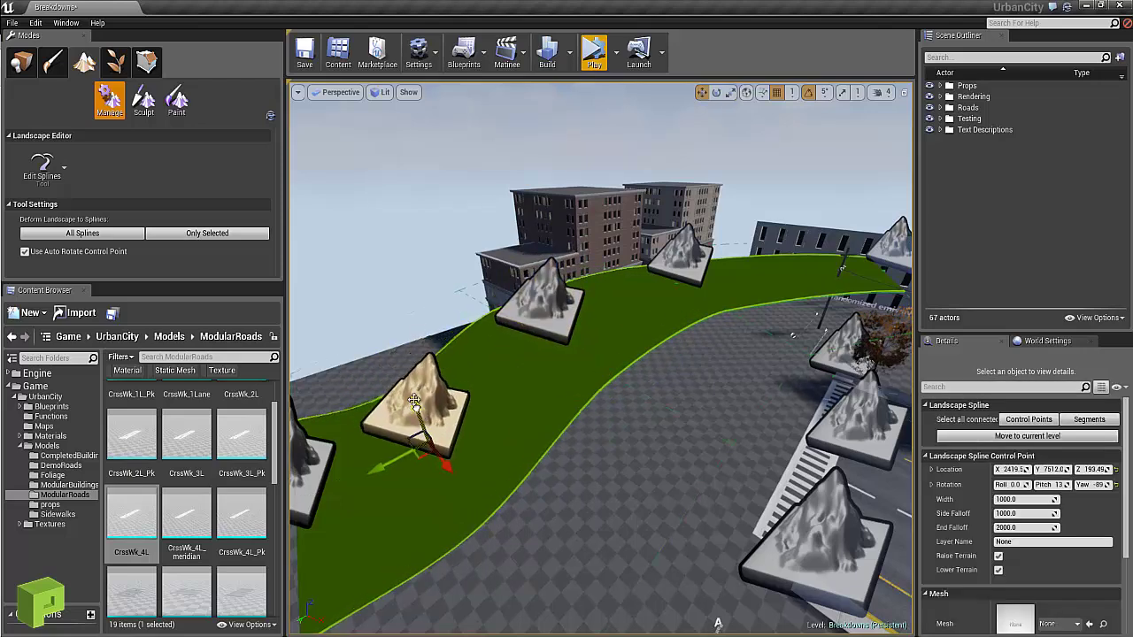
{"action": "key", "text": "ctrl+z"}
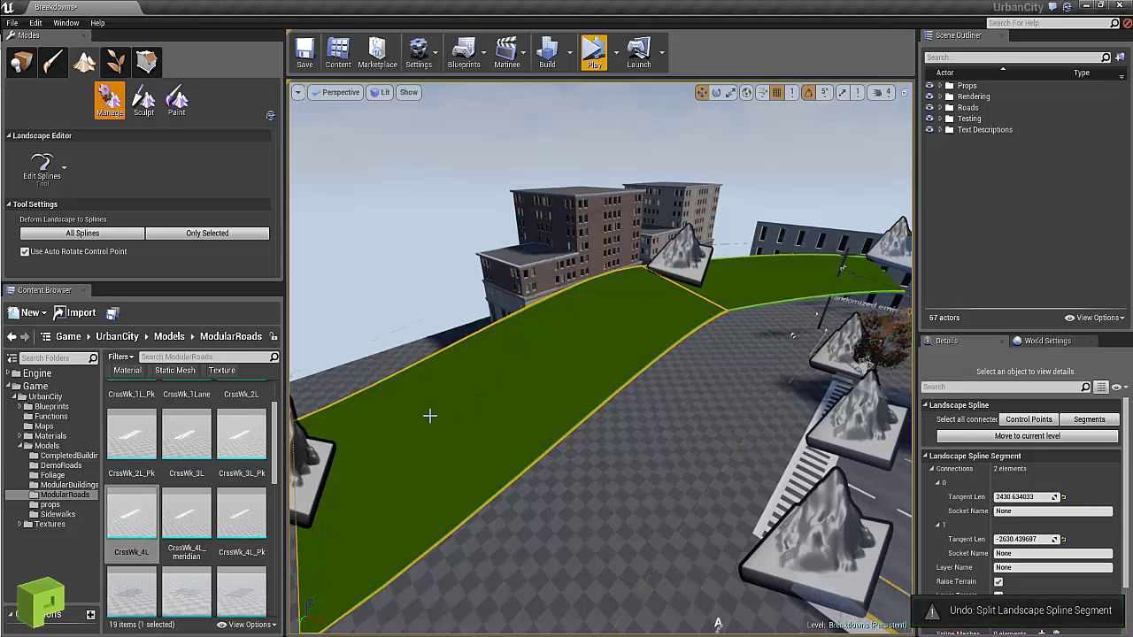
Move the spline's starting control point closer to the buildings, at about X 2391, Y 6671 and Z 283
{"action": "key", "text": "f"}
{"action": "left_click", "coordinate": [407, 410]}
{"action": "left_click_drag", "start_coordinate": [388, 456], "coordinate": [559, 349]}
{"action": "left_click_drag", "start_coordinate": [593, 307], "coordinate": [597, 347]}
{"action": "right_click_drag", "start_coordinate": [664, 359], "coordinate": [778, 318]}
{"action": "right_click_drag", "start_coordinate": [786, 432], "coordinate": [768, 358]}
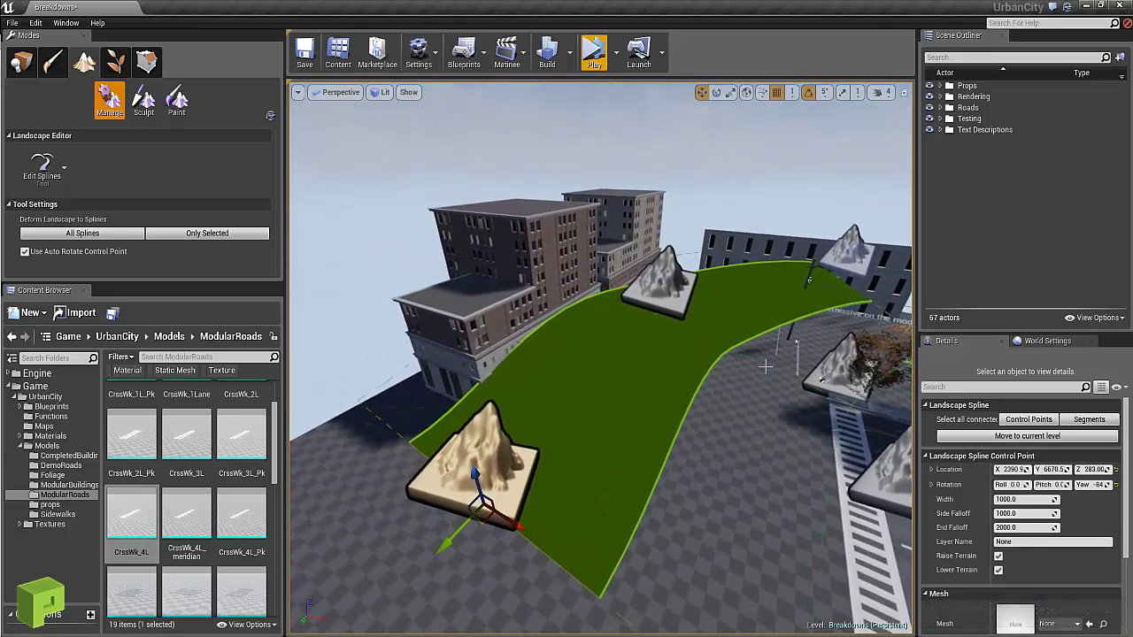
{"action": "right_click_drag", "start_coordinate": [761, 369], "coordinate": [627, 392]}
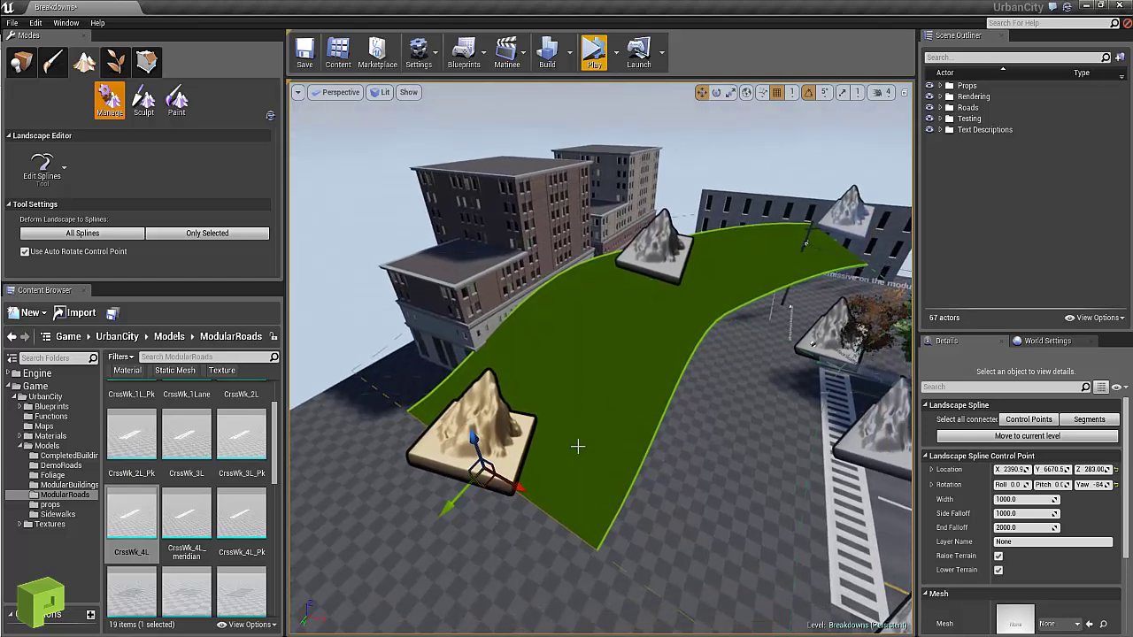
{"action": "right_click_drag", "start_coordinate": [581, 444], "coordinate": [665, 469]}
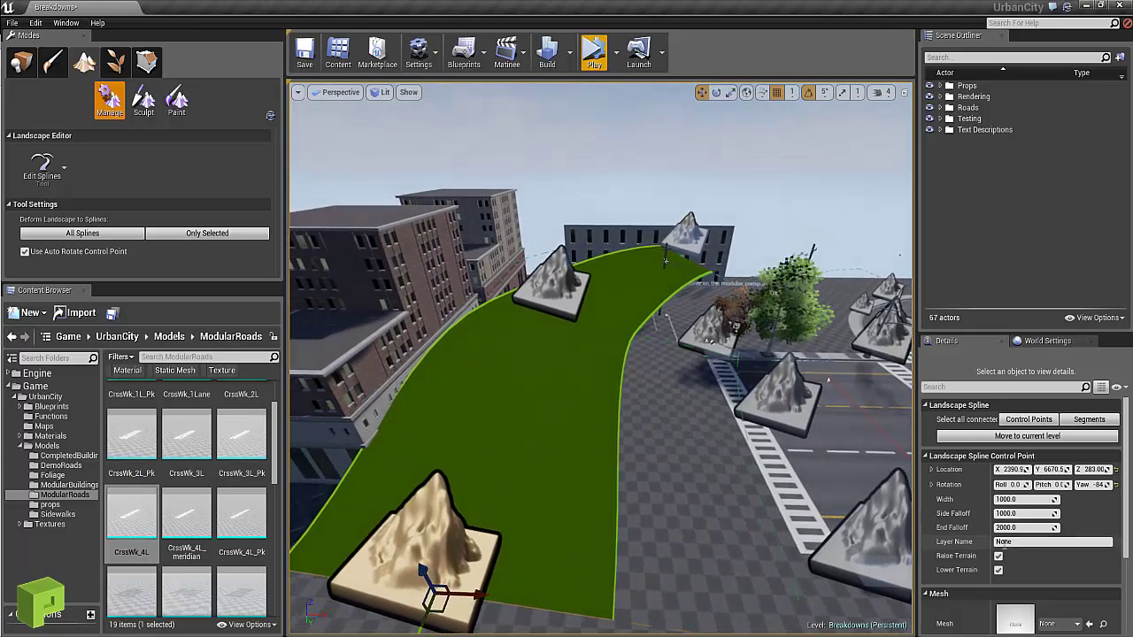
Select all connected segments of the new spline, starting from its first control point
{"action": "scroll", "coordinate": [1026, 614], "scroll_direction": "down", "scroll_amount": 1}
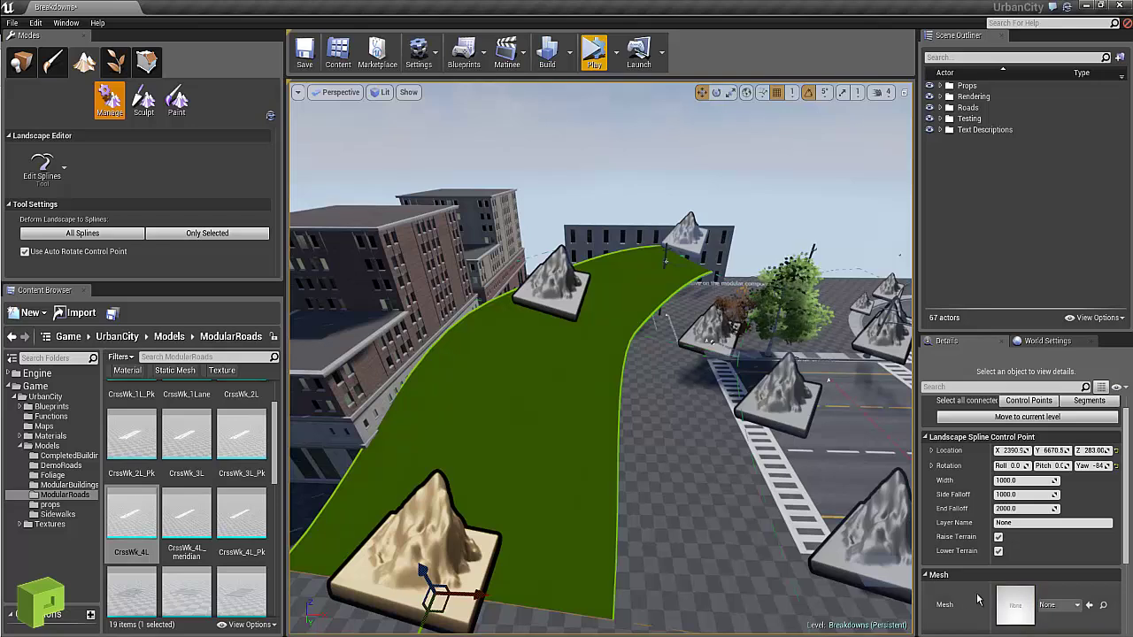
{"action": "scroll", "coordinate": [1018, 478], "scroll_direction": "up", "scroll_amount": 1}
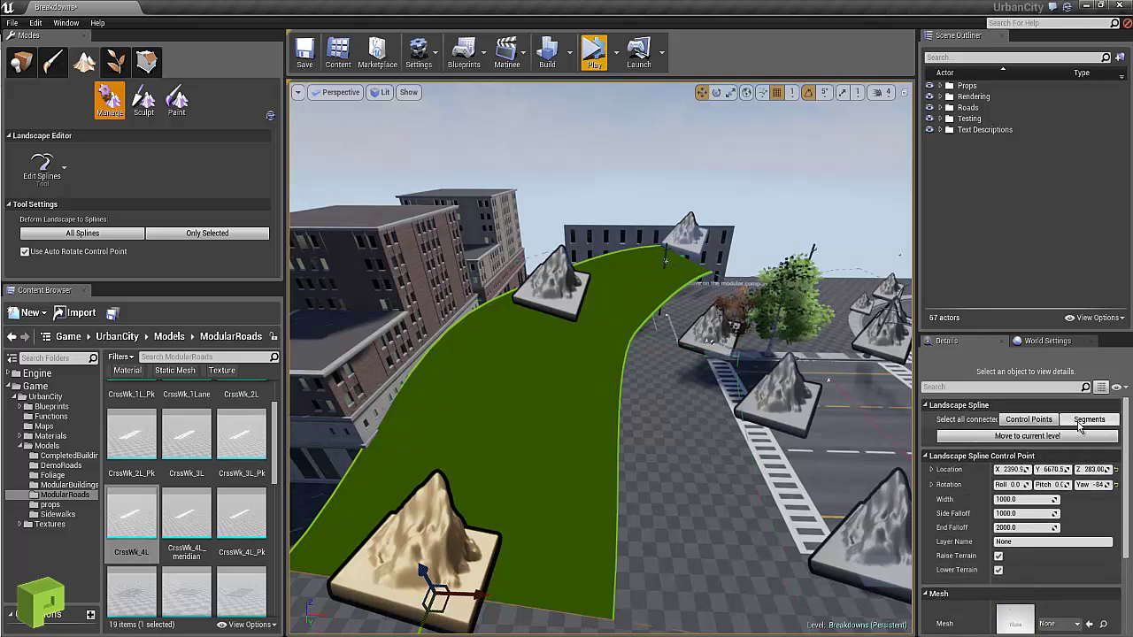
{"action": "left_click", "coordinate": [504, 347]}
{"action": "left_click", "coordinate": [559, 310]}
{"action": "left_click", "coordinate": [549, 433]}
{"action": "left_click", "coordinate": [448, 558]}
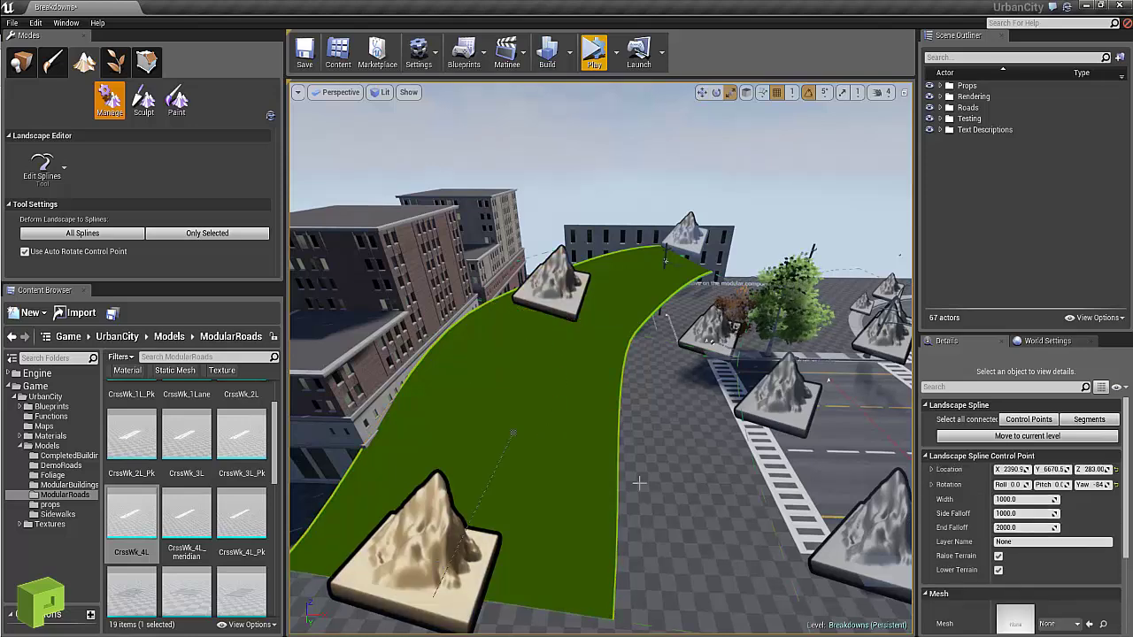
{"action": "left_click", "coordinate": [1085, 425]}
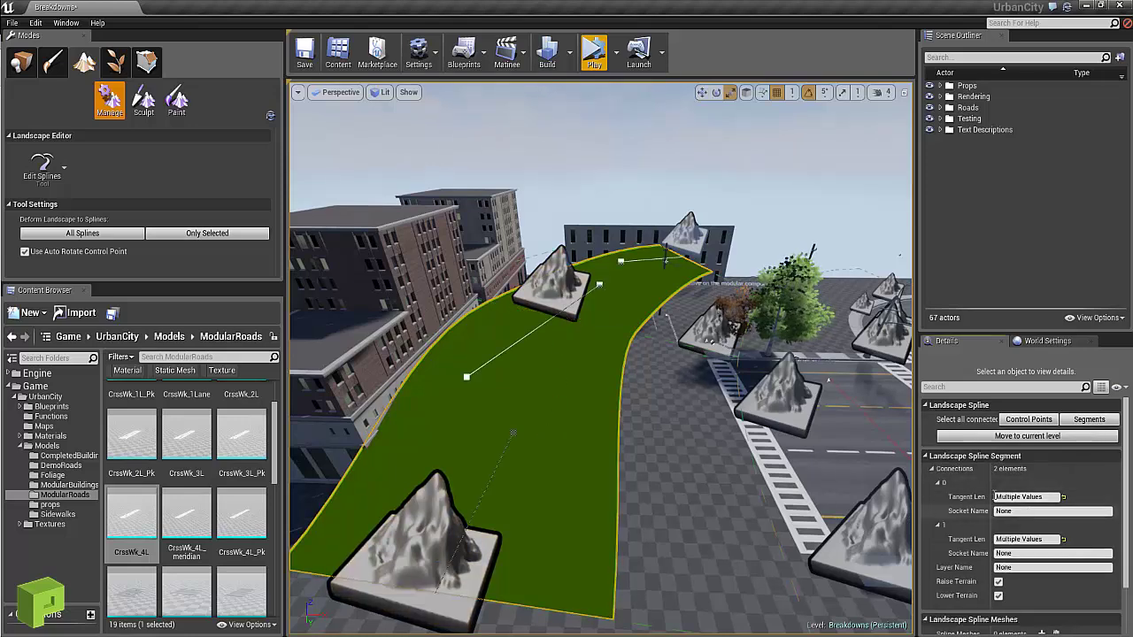
Add road_4L as a spline mesh on the selected segments and turn off Scale to Width
{"action": "left_click", "coordinate": [982, 456]}
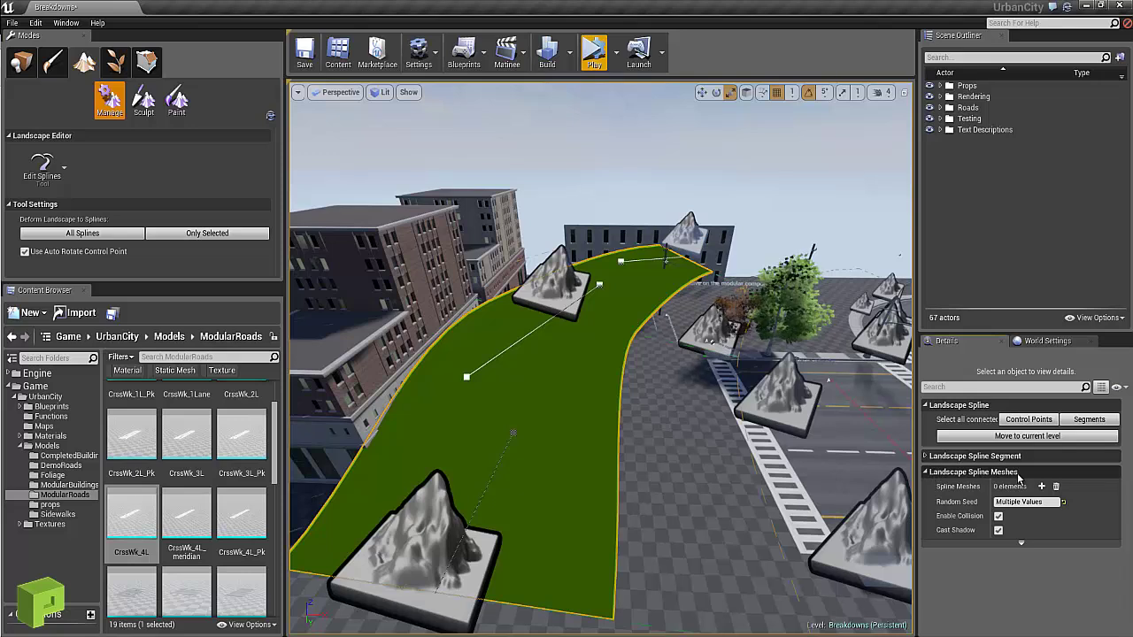
{"action": "left_click", "coordinate": [1041, 486]}
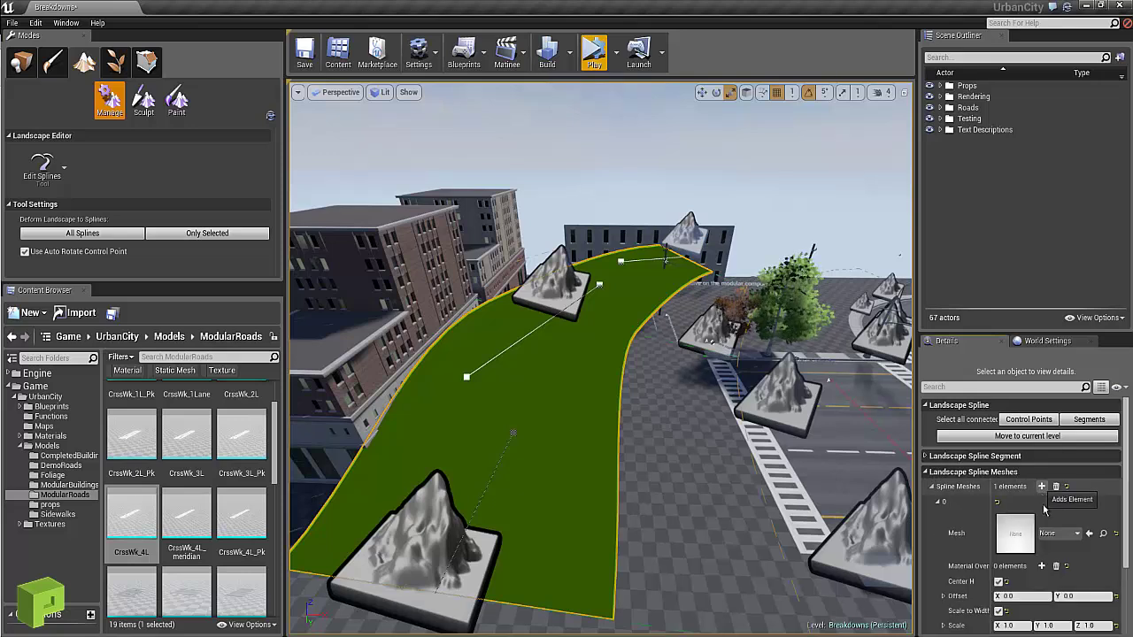
{"action": "left_click", "coordinate": [1057, 535]}
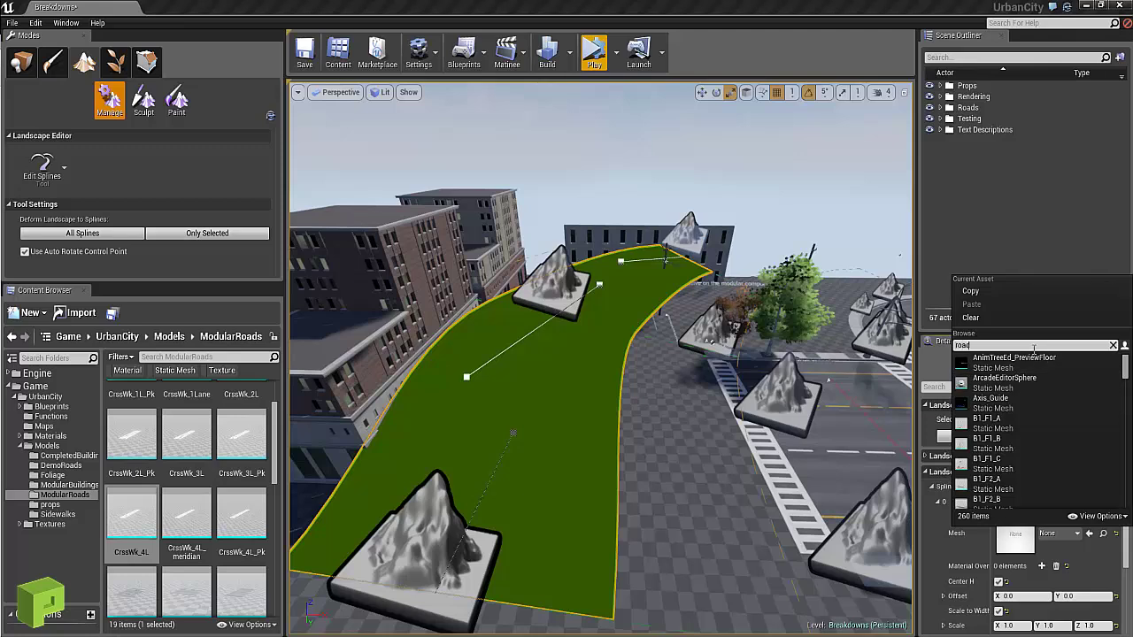
{"action": "type", "text": "road"}
{"action": "scroll", "coordinate": [1078, 406], "scroll_direction": "down", "scroll_amount": 2}
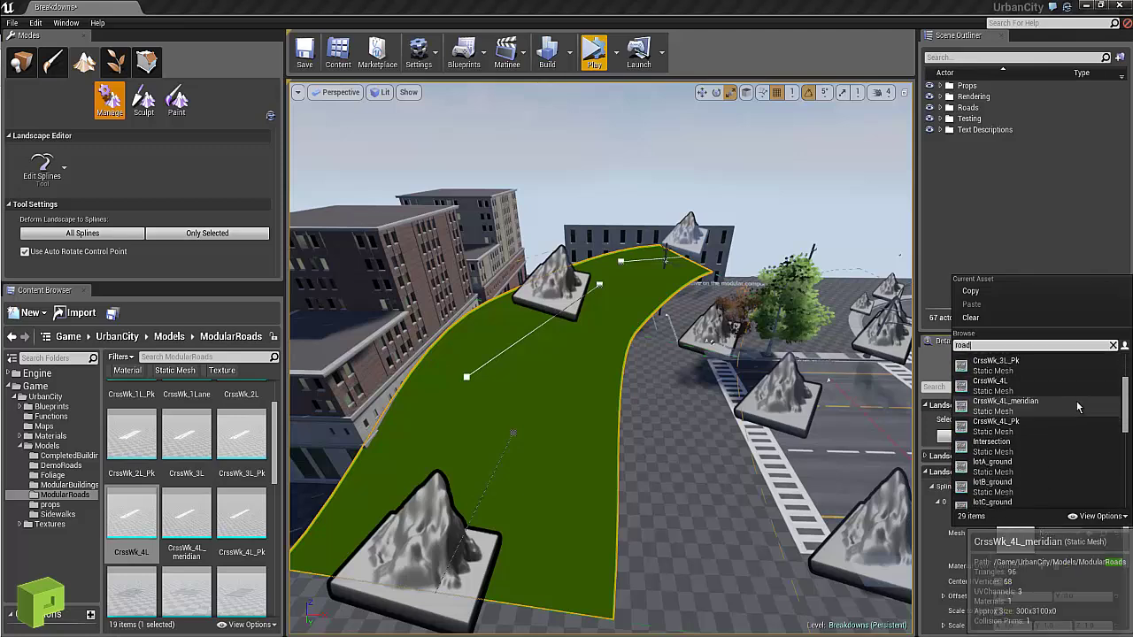
{"action": "scroll", "coordinate": [1073, 412], "scroll_direction": "down", "scroll_amount": 4}
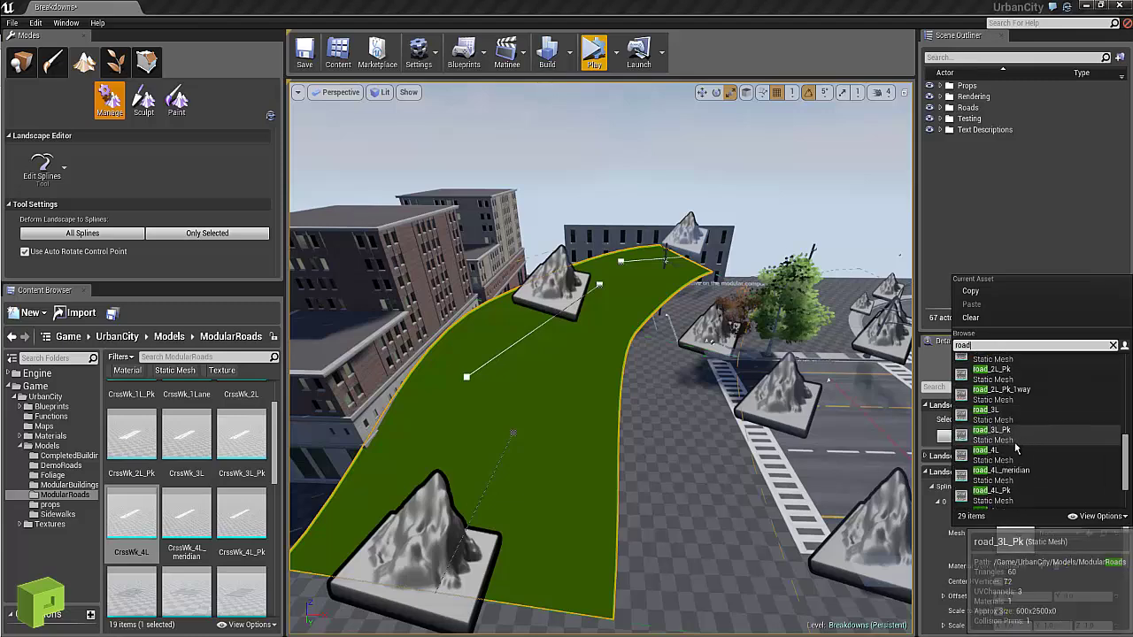
{"action": "left_click", "coordinate": [1007, 451]}
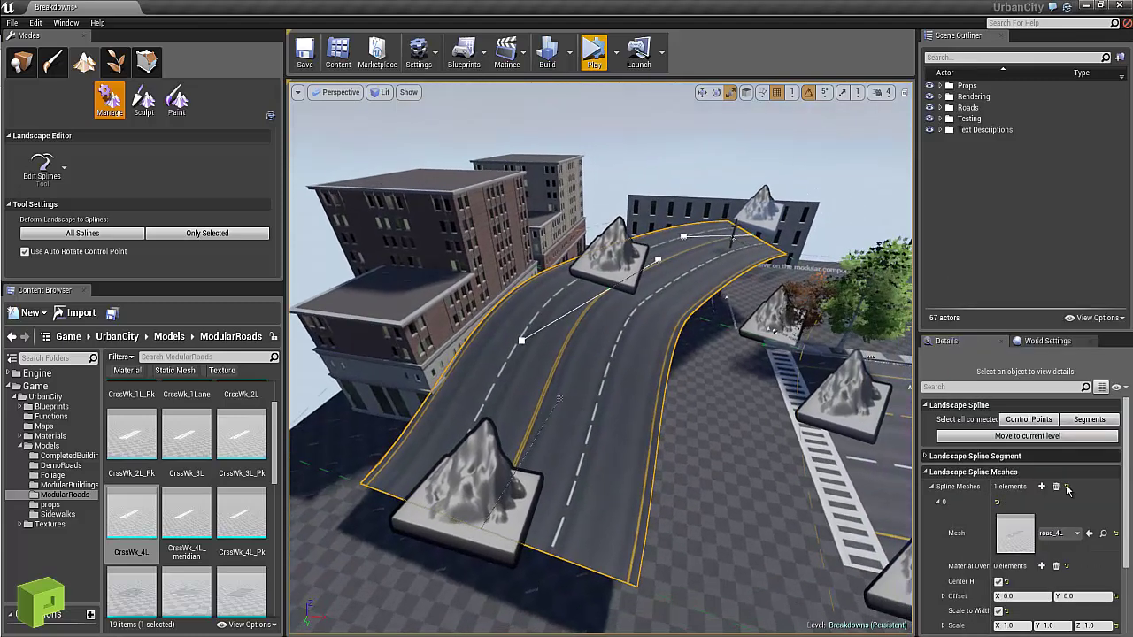
{"action": "left_click", "coordinate": [999, 611]}
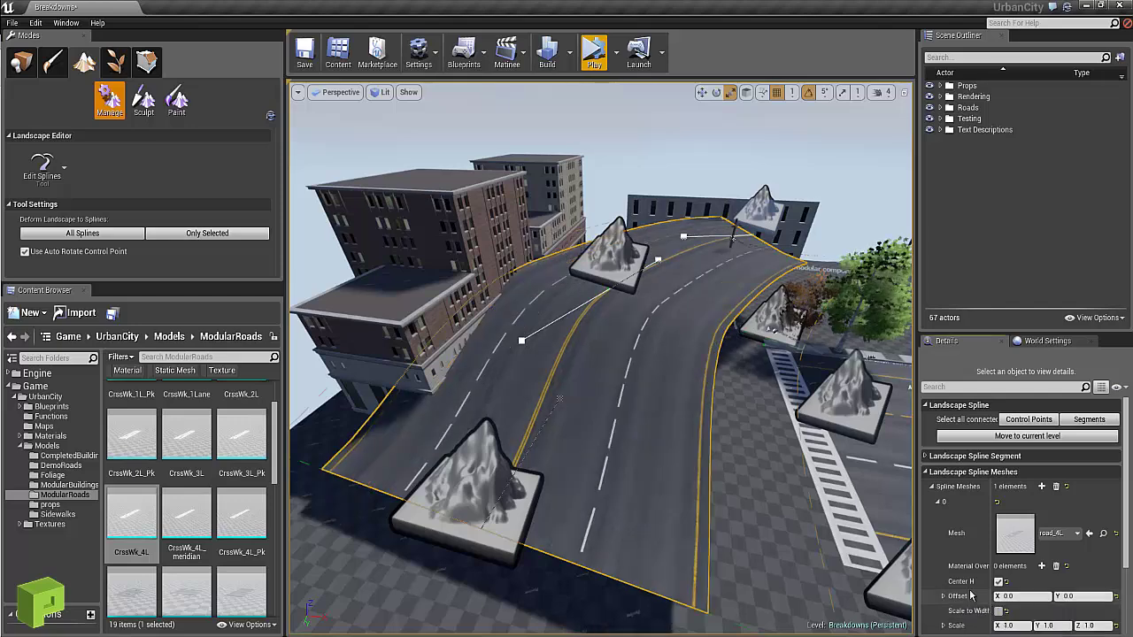
Move the spline's starting control point to about X 2603, Y 7284, and shift the middle control point slightly
{"action": "left_click", "coordinate": [469, 509]}
{"action": "left_click_drag", "start_coordinate": [467, 519], "coordinate": [514, 568]}
{"action": "left_click", "coordinate": [612, 263]}
{"action": "left_click_drag", "start_coordinate": [617, 297], "coordinate": [636, 311]}
{"action": "right_click_drag", "start_coordinate": [692, 369], "coordinate": [469, 400]}
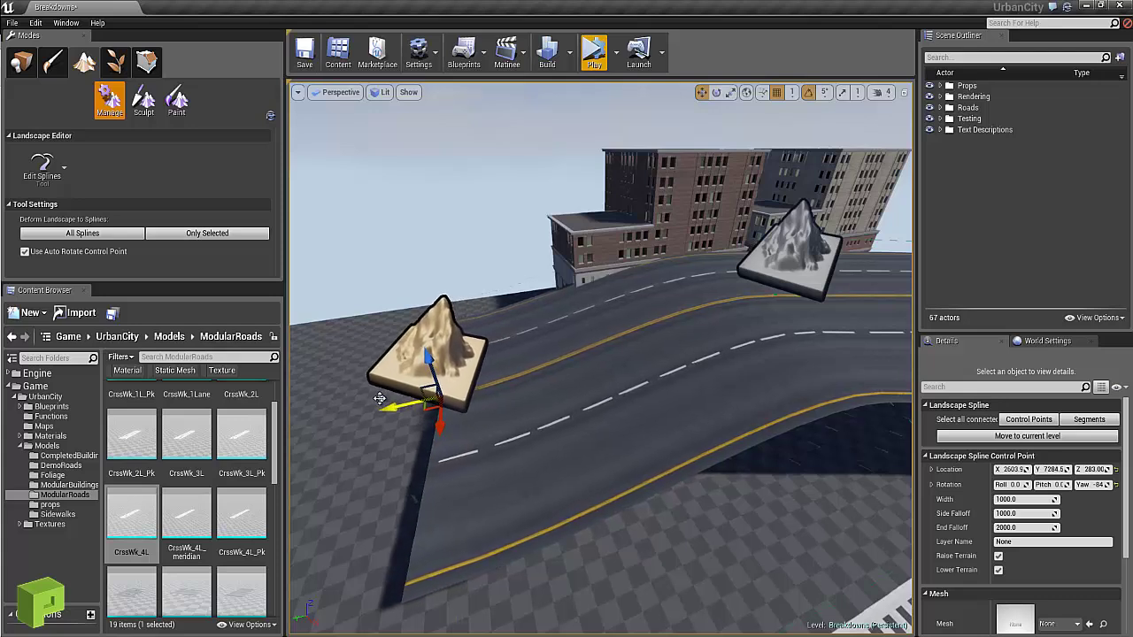
Try stretching the road by moving its starting control point outward to about Y 8617
{"action": "left_click_drag", "start_coordinate": [353, 403], "coordinate": [218, 422]}
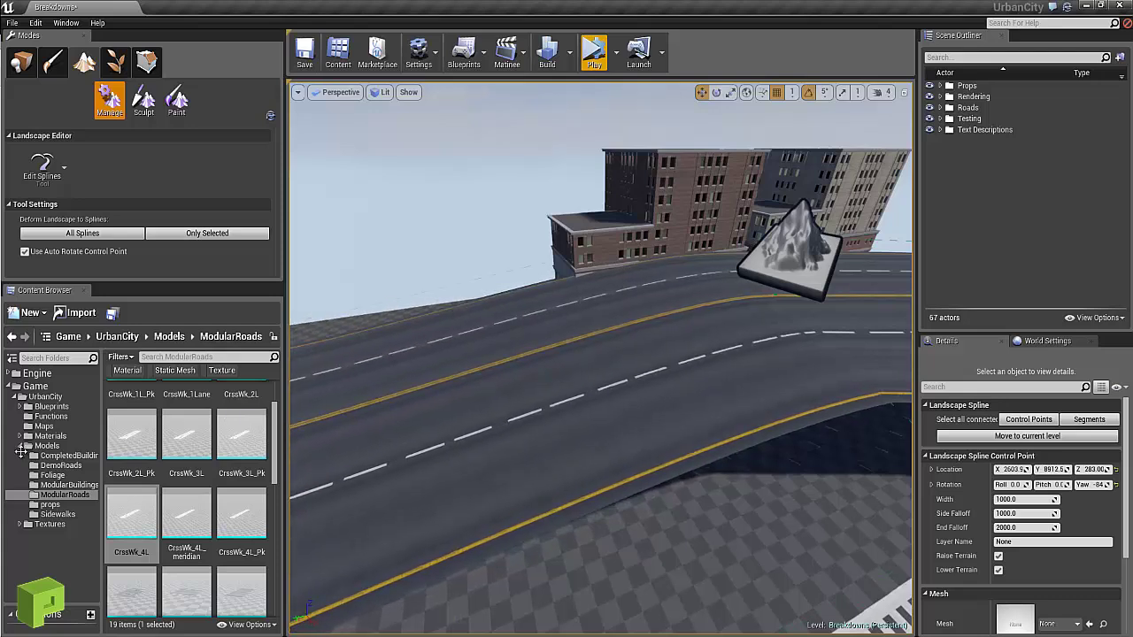
{"action": "left_click_drag", "start_coordinate": [305, 459], "coordinate": [307, 459]}
{"action": "scroll", "coordinate": [680, 449], "scroll_direction": "up", "scroll_amount": 8}
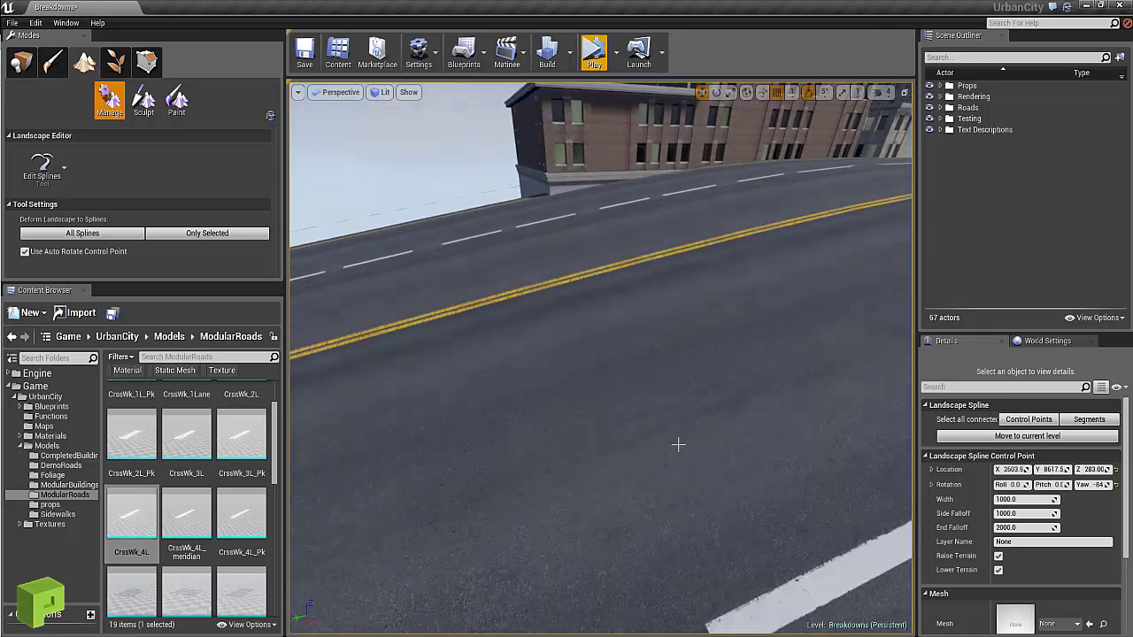
{"action": "scroll", "coordinate": [678, 444], "scroll_direction": "down", "scroll_amount": 10}
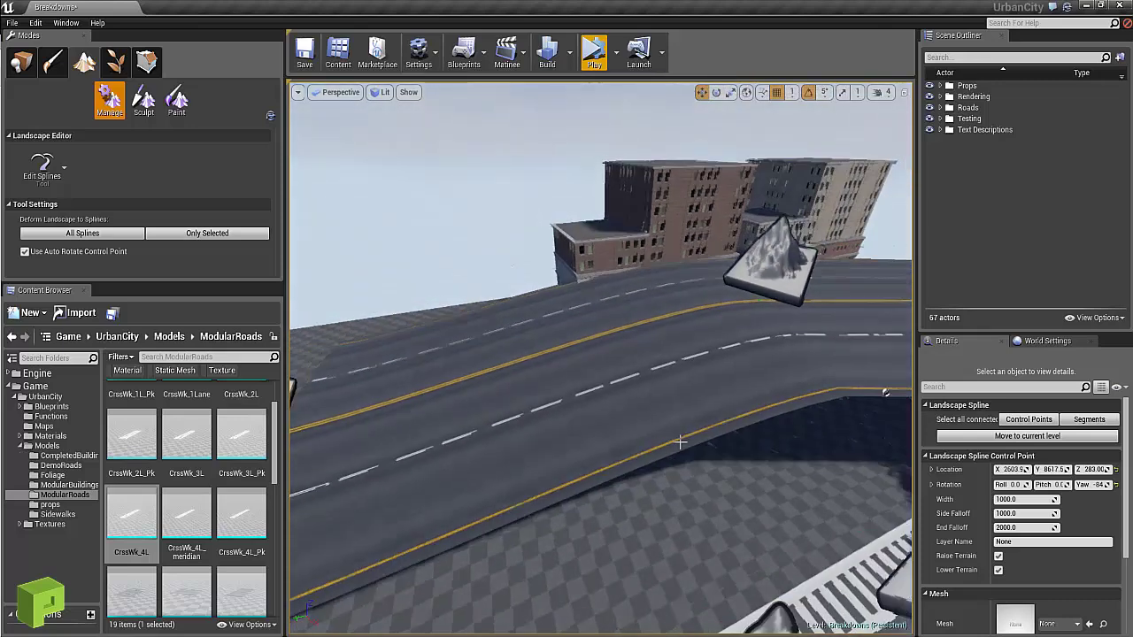
Bring the starting control point back to about Y 7386 and raise it to about Z 482
{"action": "right_click_drag", "start_coordinate": [672, 442], "coordinate": [616, 428]}
{"action": "left_click_drag", "start_coordinate": [384, 389], "coordinate": [524, 365]}
{"action": "right_click_drag", "start_coordinate": [524, 364], "coordinate": [947, 373]}
{"action": "right_click_drag", "start_coordinate": [620, 389], "coordinate": [564, 407]}
{"action": "right_click_drag", "start_coordinate": [529, 440], "coordinate": [622, 429]}
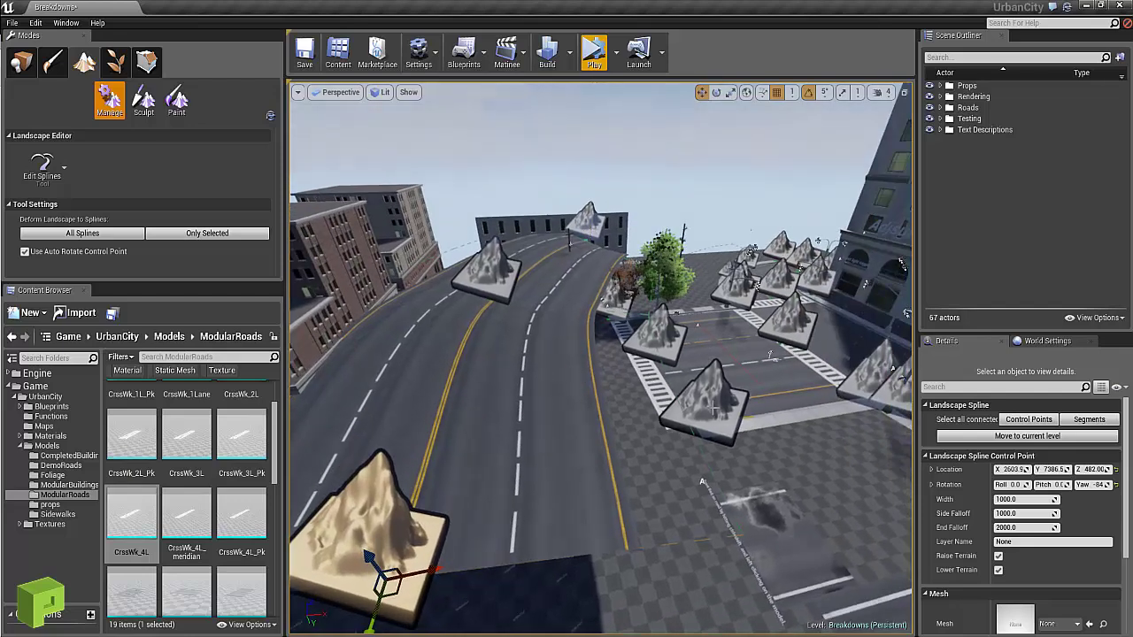
Try moving the control point of the existing intersection's crosswalk vertically, and undo the change
{"action": "right_click_drag", "start_coordinate": [662, 346], "coordinate": [699, 354]}
{"action": "left_click", "coordinate": [708, 298]}
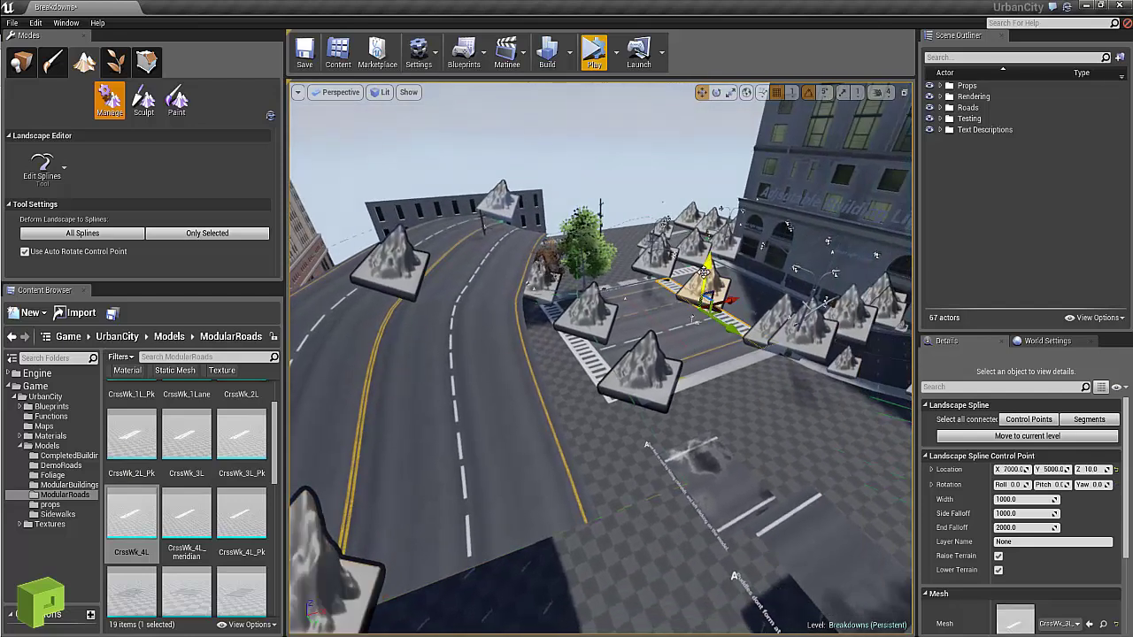
{"action": "key", "text": "ctrl+z"}
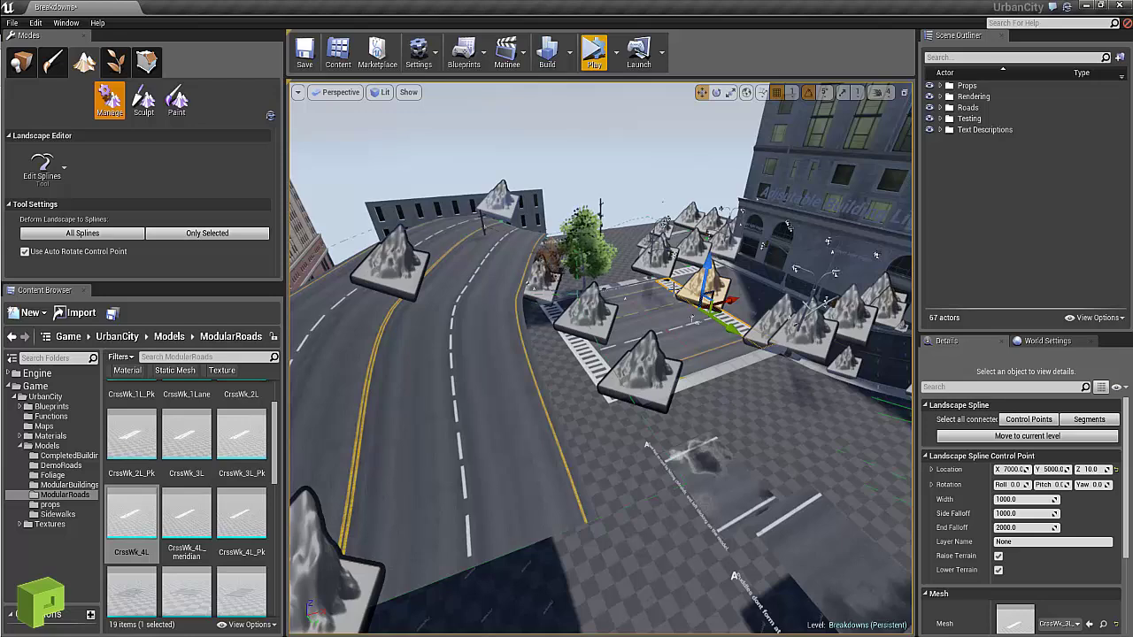
{"action": "right_click_drag", "start_coordinate": [576, 312], "coordinate": [561, 325]}
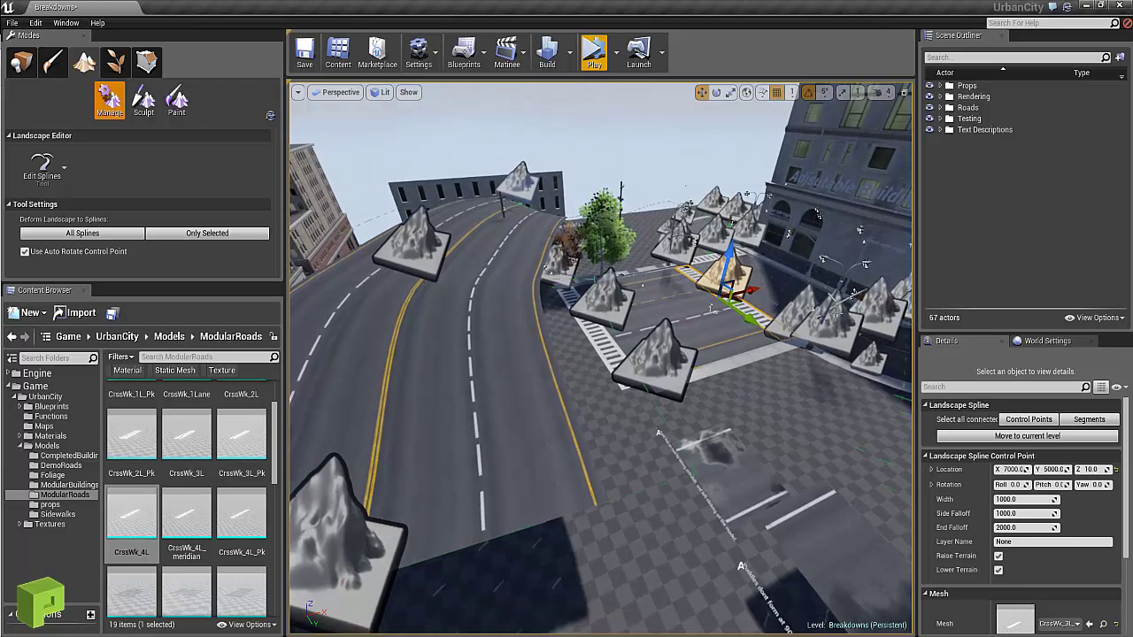
Move the control point at the new road's far end to about X 4168, Y 3107 and Z 808
{"action": "right_click_drag", "start_coordinate": [584, 310], "coordinate": [513, 304]}
{"action": "right_click_drag", "start_coordinate": [549, 346], "coordinate": [751, 325]}
{"action": "left_click", "coordinate": [569, 348]}
{"action": "left_click", "coordinate": [514, 345]}
{"action": "left_click", "coordinate": [605, 322]}
{"action": "right_click_drag", "start_coordinate": [604, 322], "coordinate": [661, 302]}
{"action": "left_click_drag", "start_coordinate": [661, 303], "coordinate": [653, 444]}
{"action": "right_click_drag", "start_coordinate": [653, 444], "coordinate": [623, 455]}
Rotate the road's far end control point to a yaw of about -32 degrees
{"action": "key", "text": "e"}
{"action": "left_click_drag", "start_coordinate": [649, 393], "coordinate": [672, 390]}
{"action": "key", "text": "w"}
{"action": "right_click_drag", "start_coordinate": [739, 389], "coordinate": [683, 371]}
{"action": "scroll", "coordinate": [1076, 595], "scroll_direction": "down", "scroll_amount": 2}
{"action": "scroll", "coordinate": [1037, 504], "scroll_direction": "up", "scroll_amount": 2}
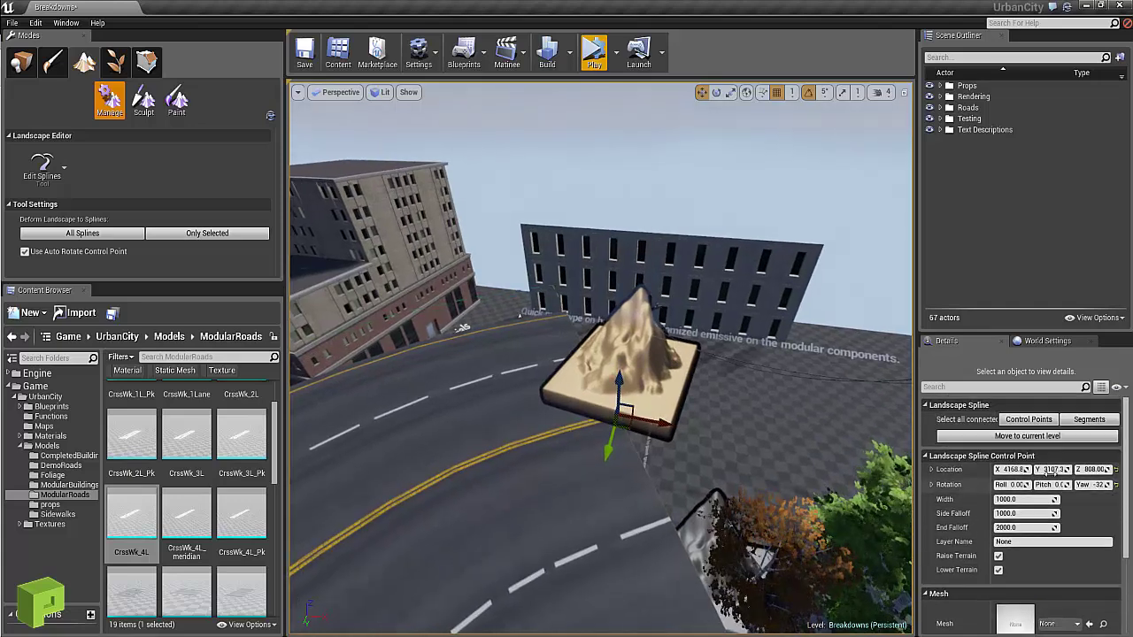
Assign the CrssWk_4L mesh to the far end control point and adjust that point's rotation slightly
{"action": "scroll", "coordinate": [1027, 543], "scroll_direction": "down", "scroll_amount": 2}
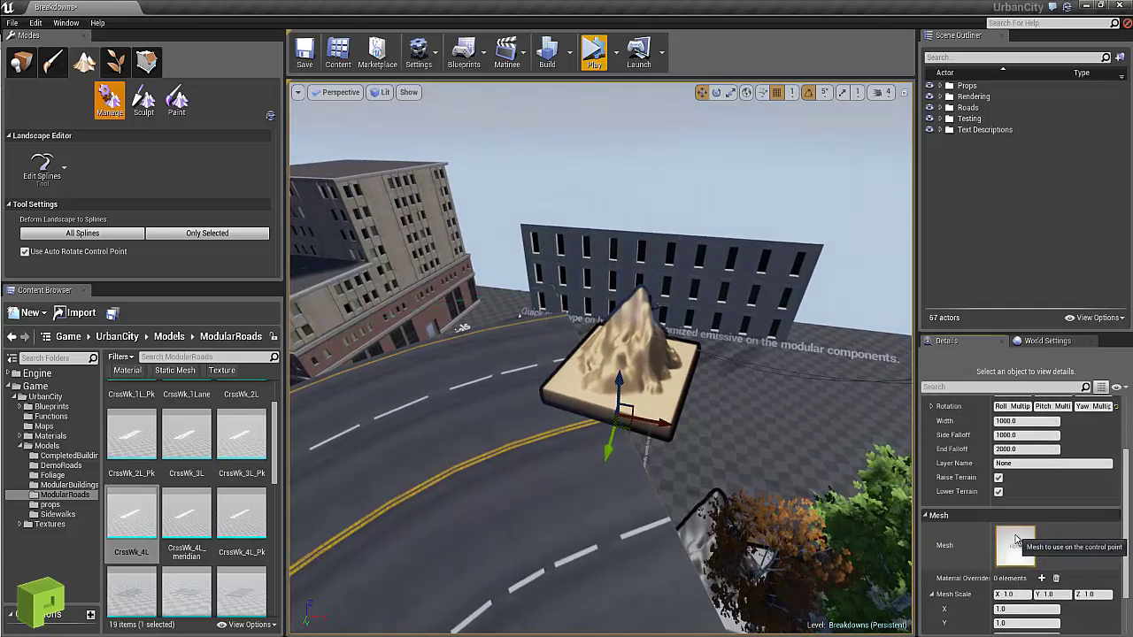
{"action": "scroll", "coordinate": [1017, 542], "scroll_direction": "down", "scroll_amount": 1}
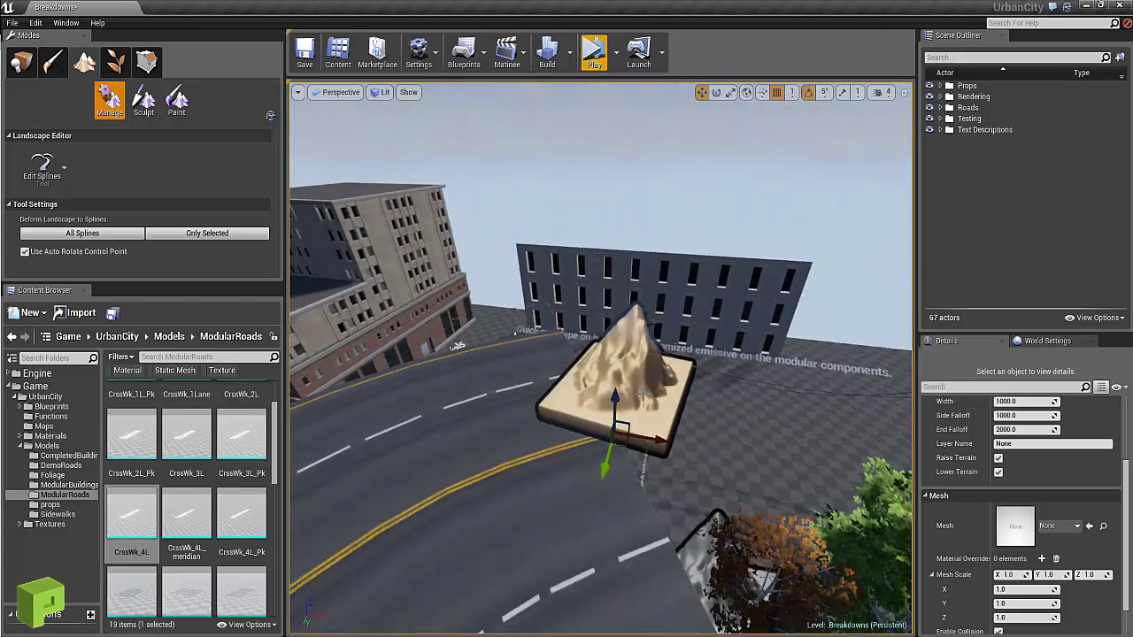
{"action": "left_click", "coordinate": [1060, 525]}
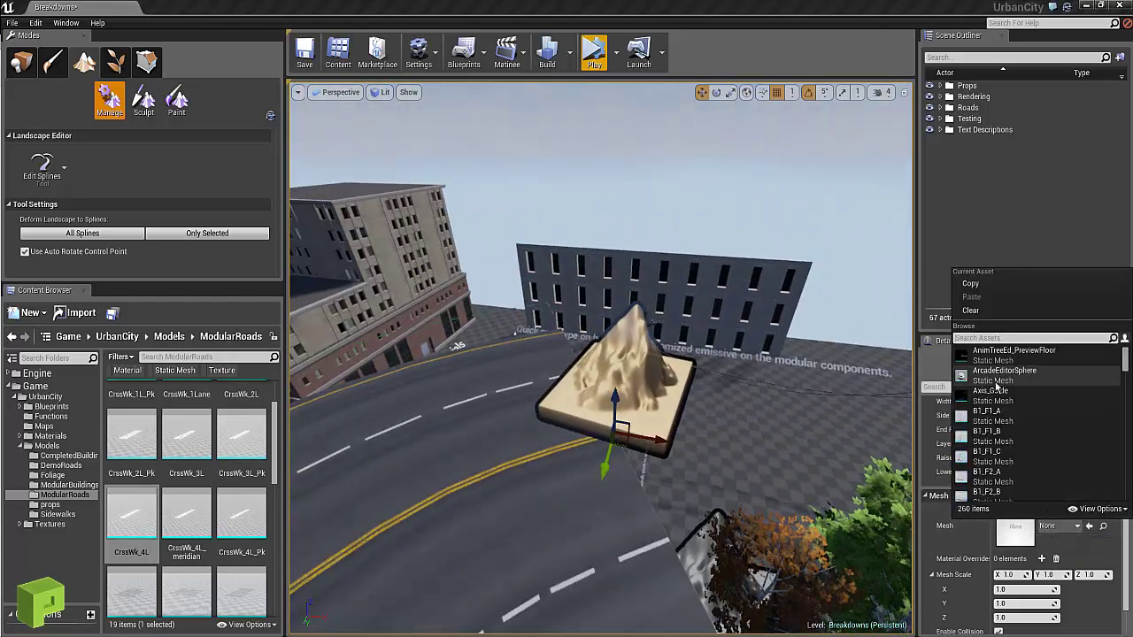
{"action": "type", "text": "c"}
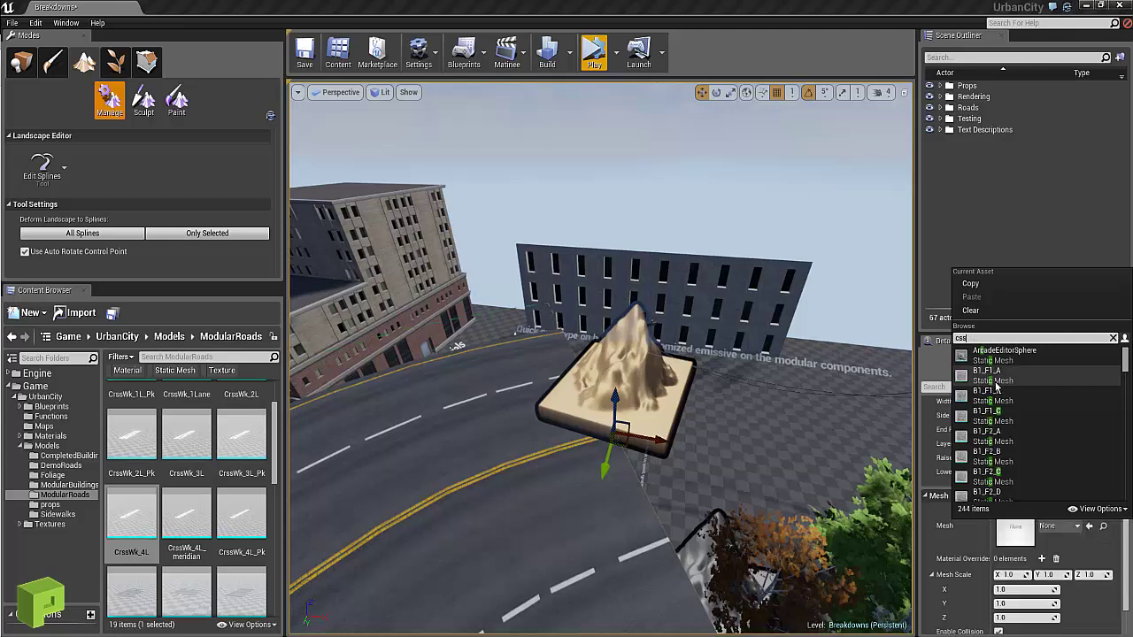
{"action": "type", "text": "ssrss"}
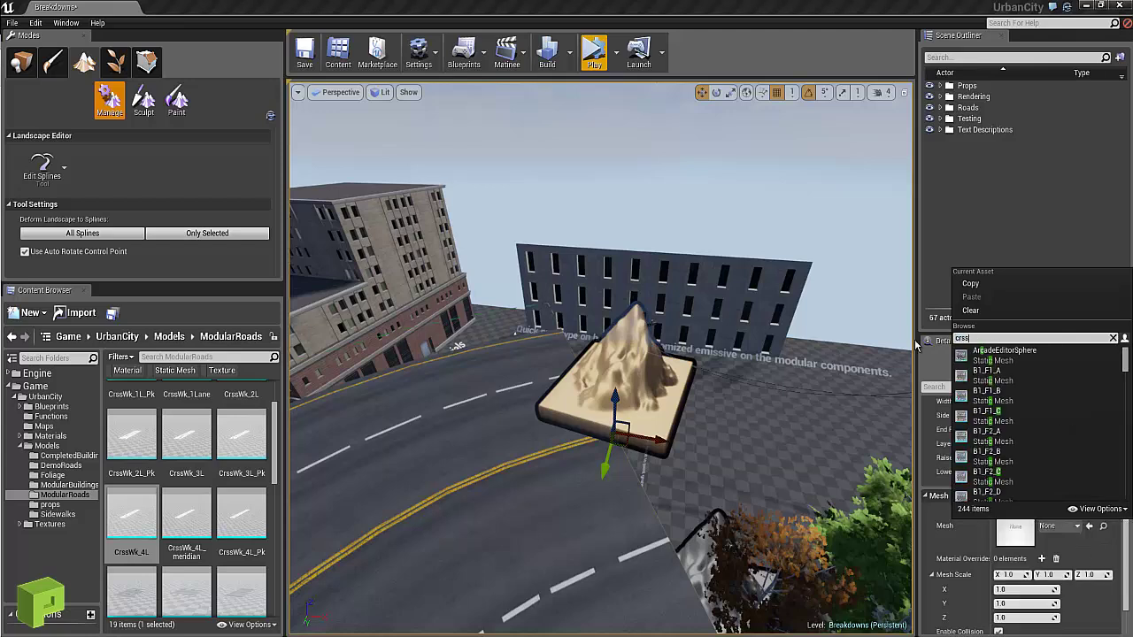
{"action": "scroll", "coordinate": [1123, 386], "scroll_direction": "down", "scroll_amount": 1}
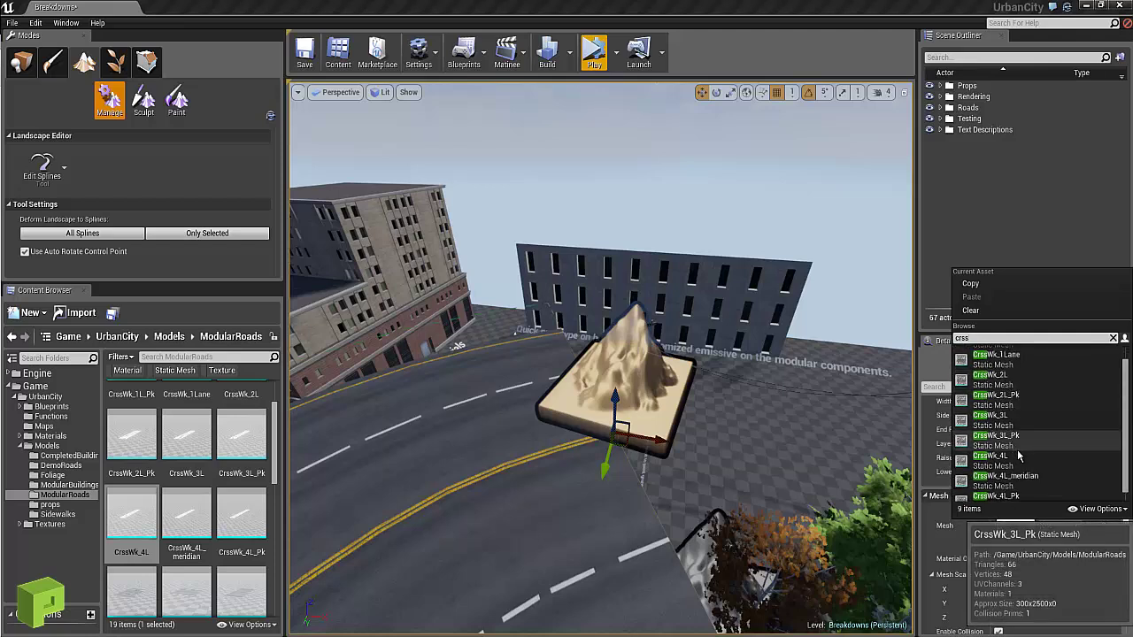
{"action": "mouse_move", "coordinate": [1020, 445]}
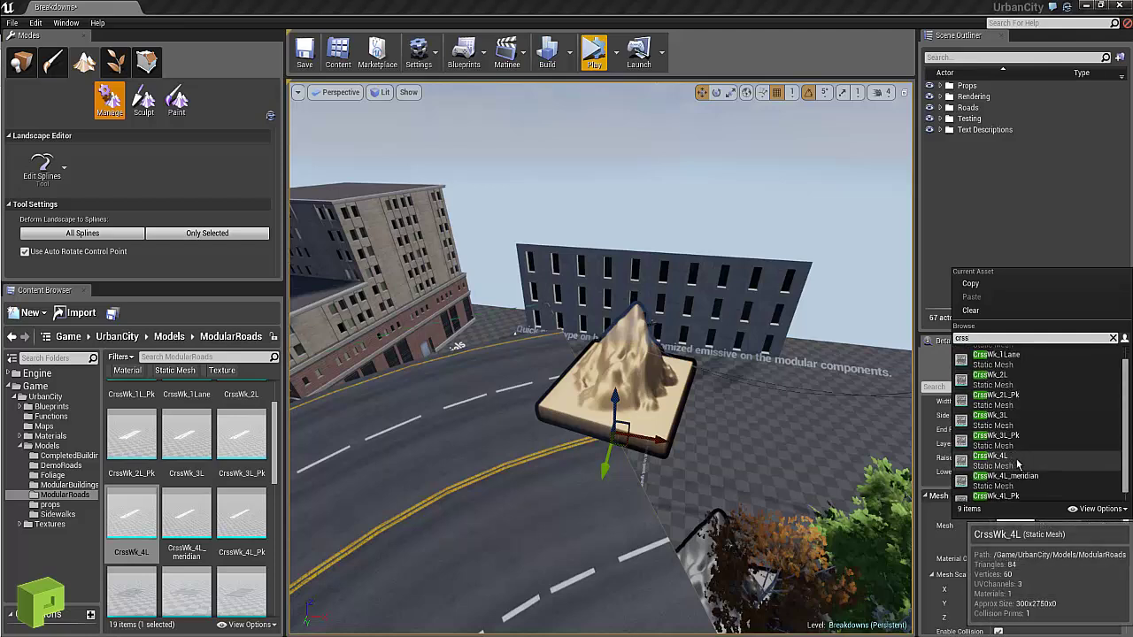
{"action": "left_click", "coordinate": [1004, 467]}
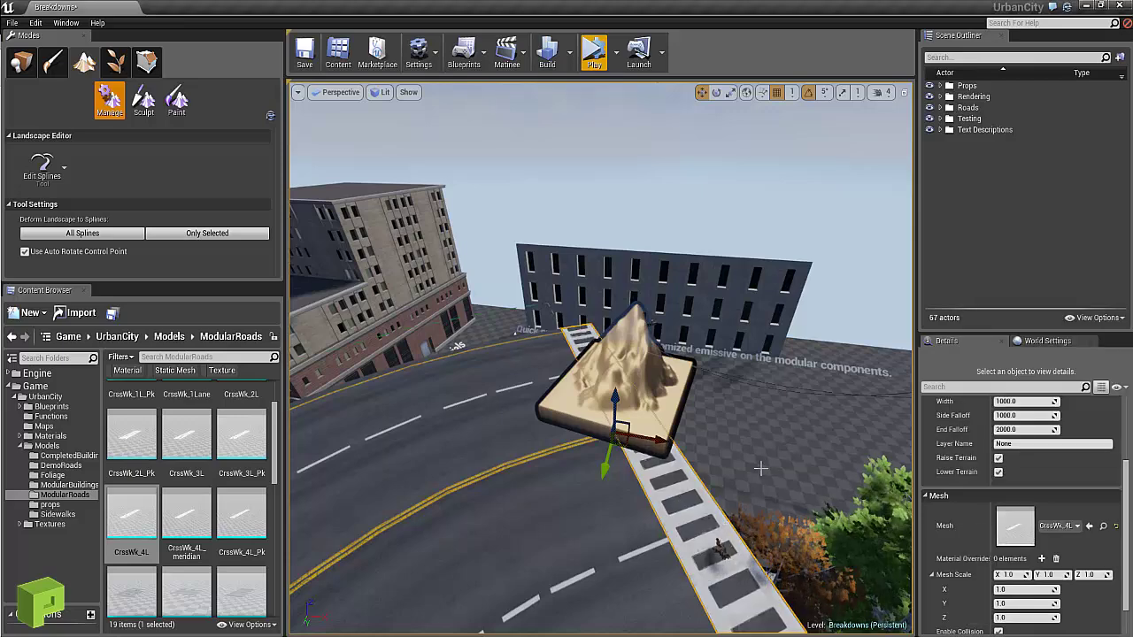
{"action": "mouse_move", "coordinate": [684, 429]}
{"action": "right_mouse_down"}
{"action": "mouse_move", "coordinate": [770, 433]}
{"action": "mouse_move", "coordinate": [684, 429]}
{"action": "right_mouse_up"}
{"action": "key", "text": "e"}
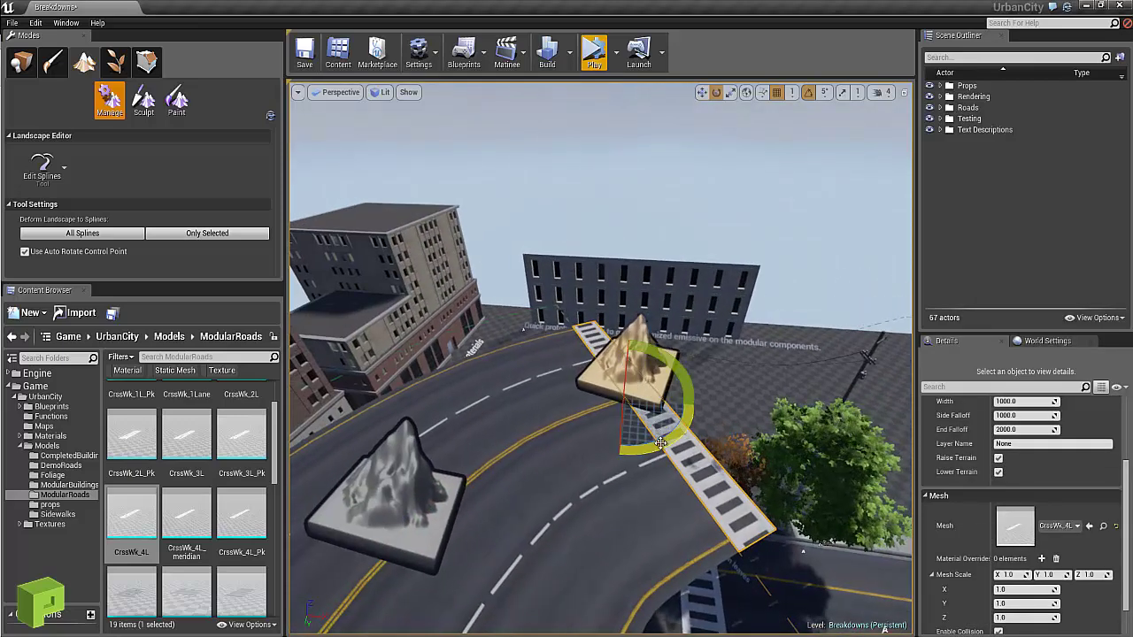
{"action": "left_click_drag", "start_coordinate": [653, 442], "coordinate": [647, 451]}
Assign the CrssWk_4L mesh to the road's starting control point
{"action": "right_click_drag", "start_coordinate": [620, 453], "coordinate": [502, 416]}
{"action": "left_click", "coordinate": [504, 411]}
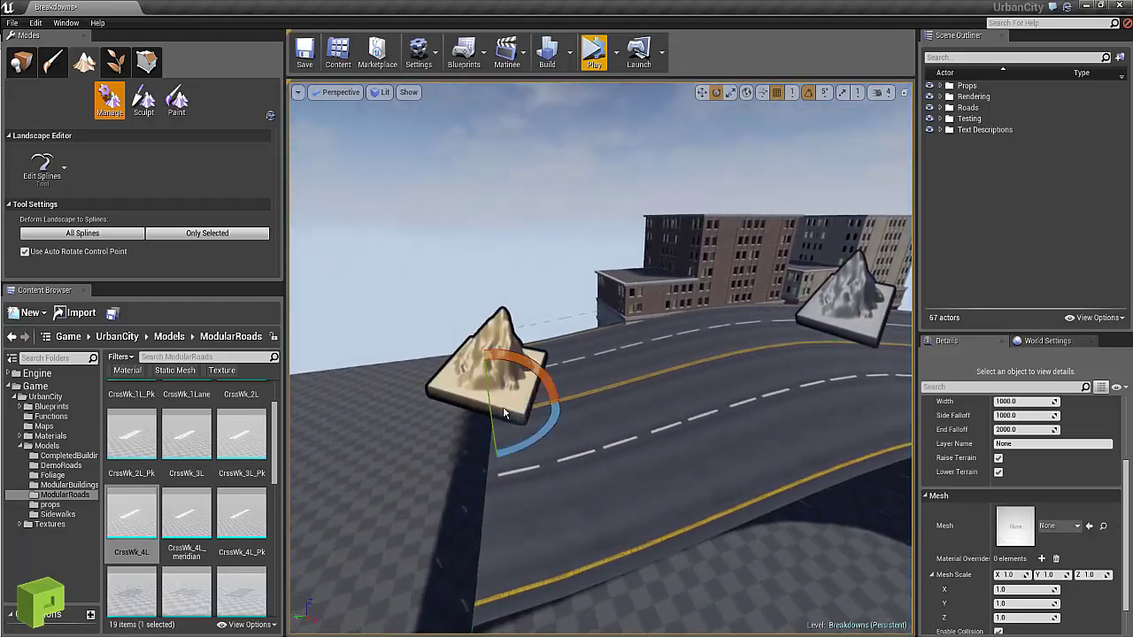
{"action": "mouse_move", "coordinate": [716, 426]}
{"action": "right_mouse_down"}
{"action": "mouse_move", "coordinate": [730, 430]}
{"action": "mouse_move", "coordinate": [714, 434]}
{"action": "right_mouse_up"}
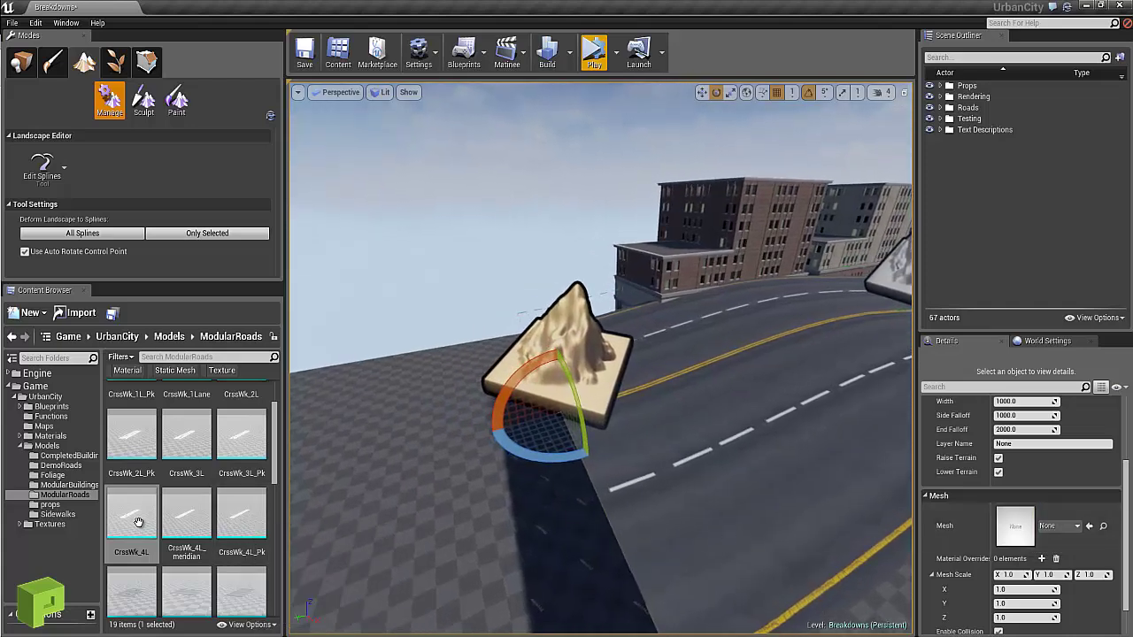
{"action": "left_click_drag", "start_coordinate": [138, 523], "coordinate": [1018, 533]}
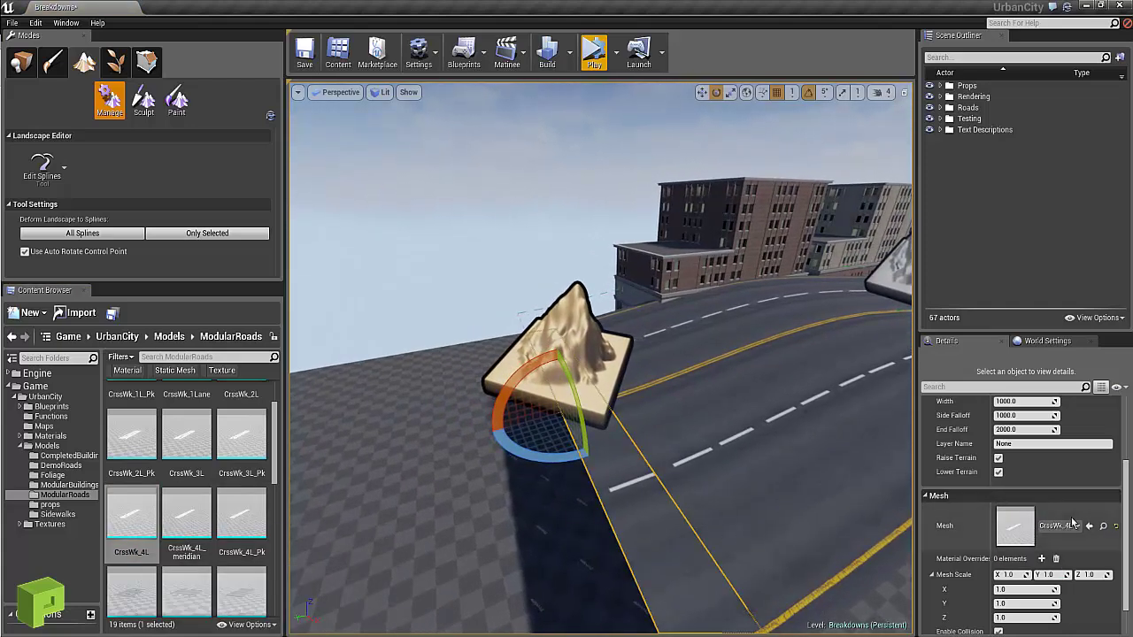
Flip the crosswalk at the starting control point by setting its mesh scale X to -1
{"action": "right_click_drag", "start_coordinate": [780, 505], "coordinate": [930, 457]}
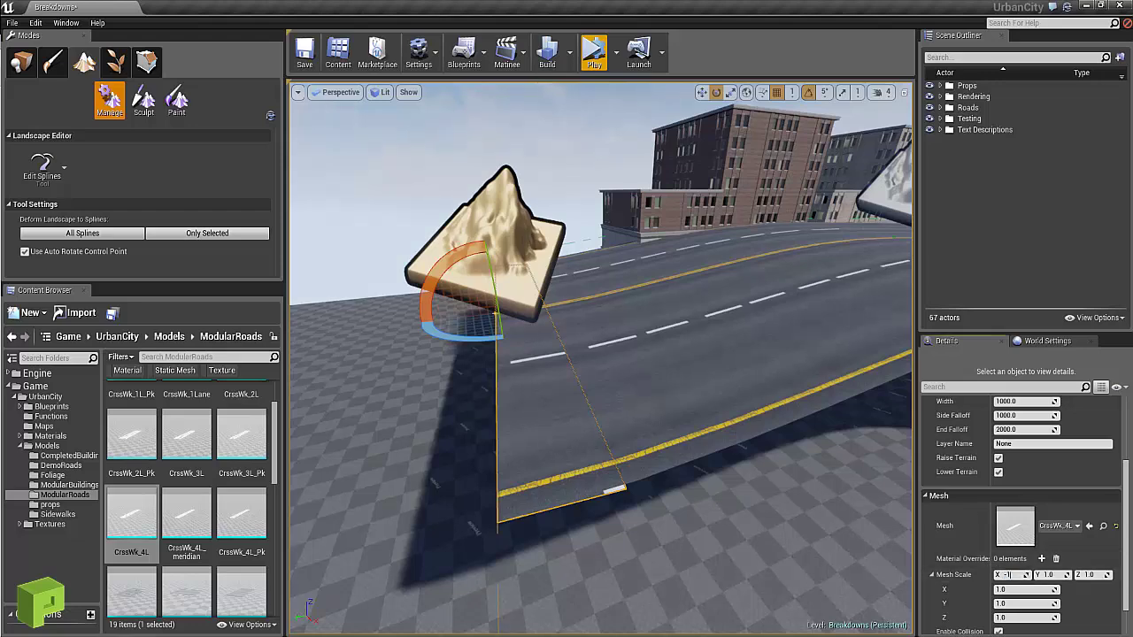
{"action": "type", "text": "1"}
{"action": "key", "text": "Return"}
{"action": "right_click_drag", "start_coordinate": [725, 310], "coordinate": [699, 371]}
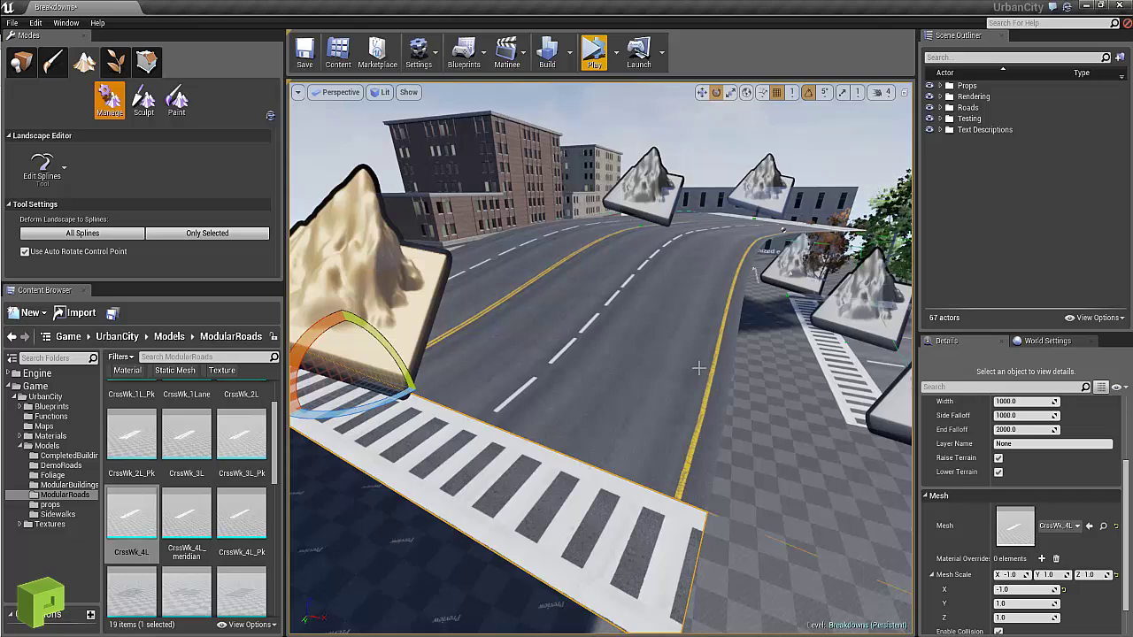
{"action": "right_click_drag", "start_coordinate": [699, 368], "coordinate": [706, 380]}
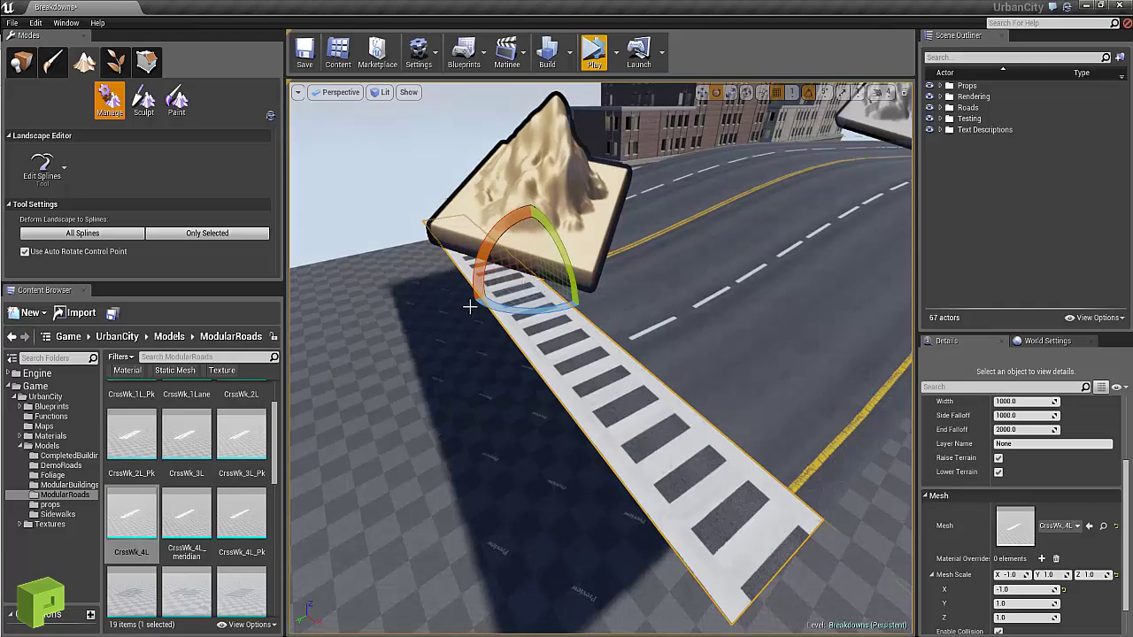
{"action": "right_click_drag", "start_coordinate": [612, 283], "coordinate": [428, 388]}
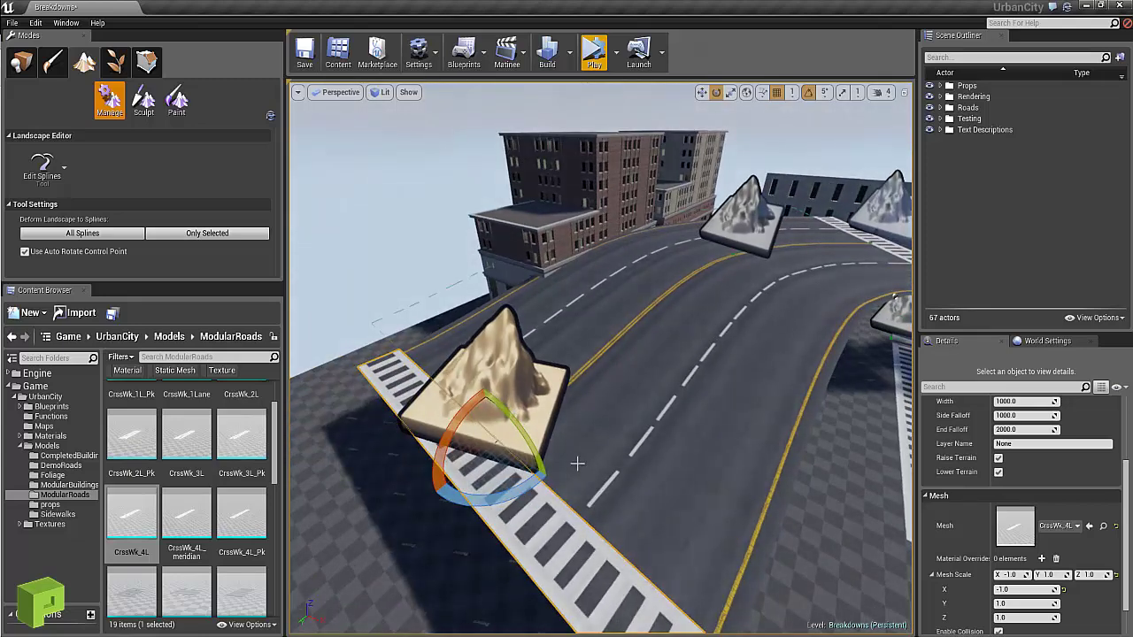
Widen the Details panel so the starting control point's full location values can be read
{"action": "scroll", "coordinate": [1037, 505], "scroll_direction": "up", "scroll_amount": 2}
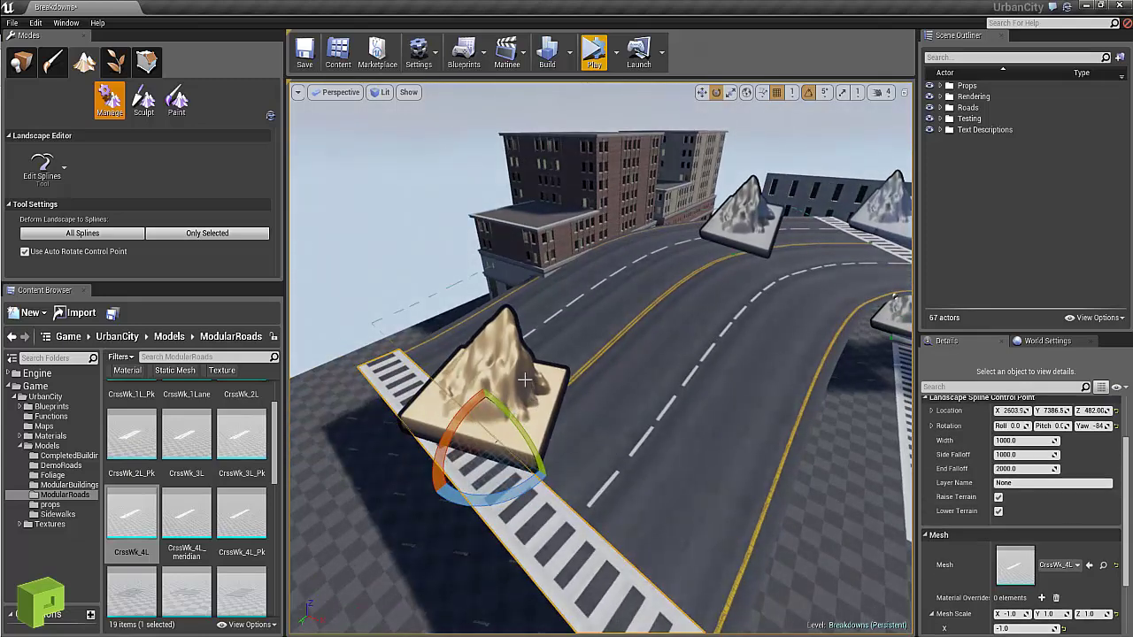
{"action": "scroll", "coordinate": [981, 482], "scroll_direction": "up", "scroll_amount": 3}
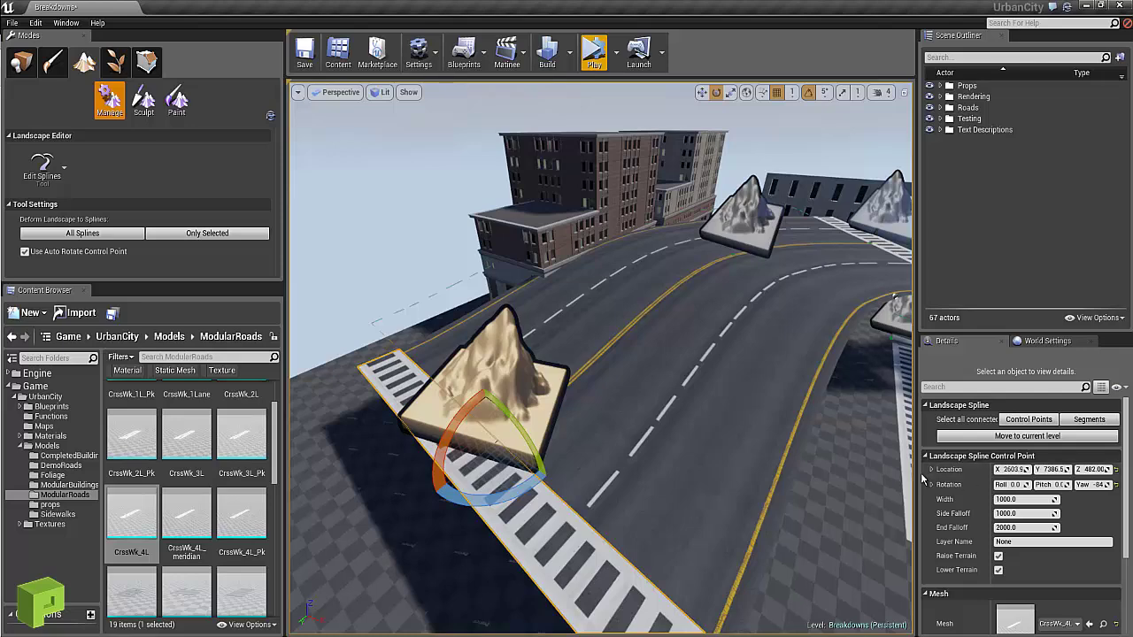
{"action": "left_click_drag", "start_coordinate": [917, 475], "coordinate": [818, 475]}
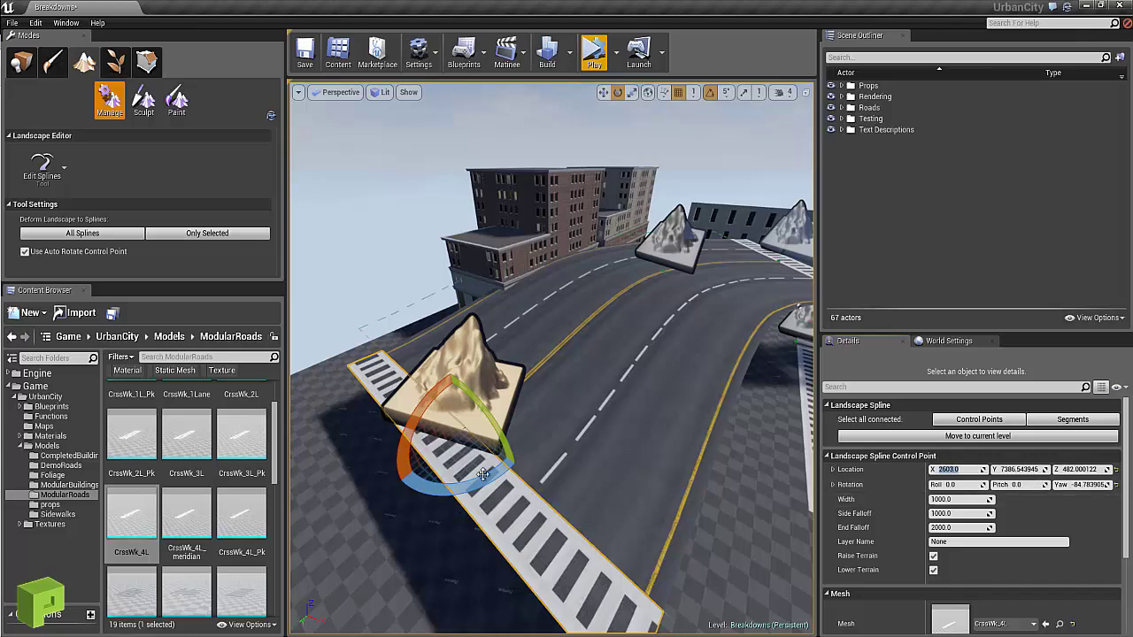
Delete the newly built four-lane road by removing its control points one after another, including the far crosswalk end point
{"action": "right_click_drag", "start_coordinate": [531, 462], "coordinate": [565, 468]}
{"action": "right_click_drag", "start_coordinate": [499, 502], "coordinate": [628, 448]}
{"action": "left_click_drag", "start_coordinate": [629, 450], "coordinate": [501, 461]}
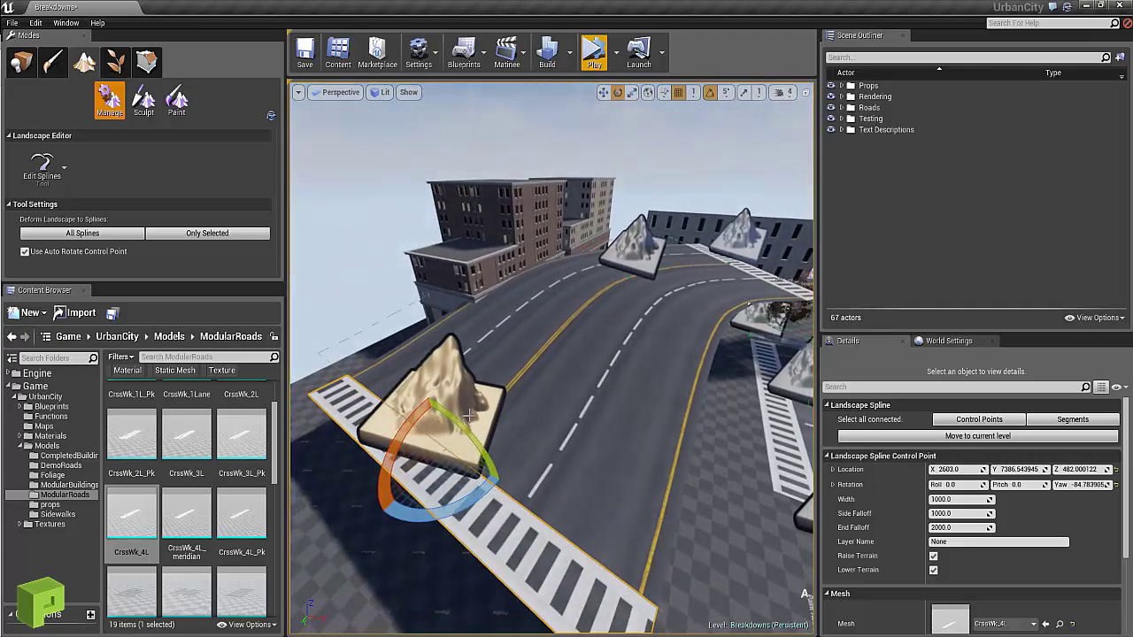
{"action": "key", "text": "Delete"}
{"action": "left_click", "coordinate": [655, 255]}
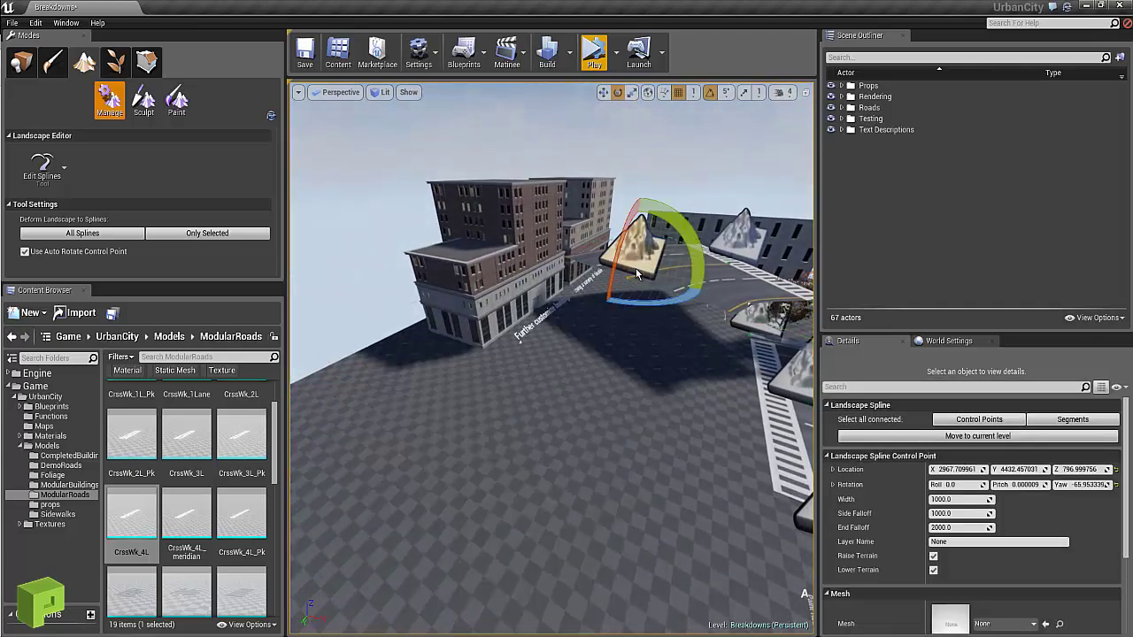
{"action": "right_click_drag", "start_coordinate": [654, 255], "coordinate": [683, 235]}
{"action": "key", "text": "Delete"}
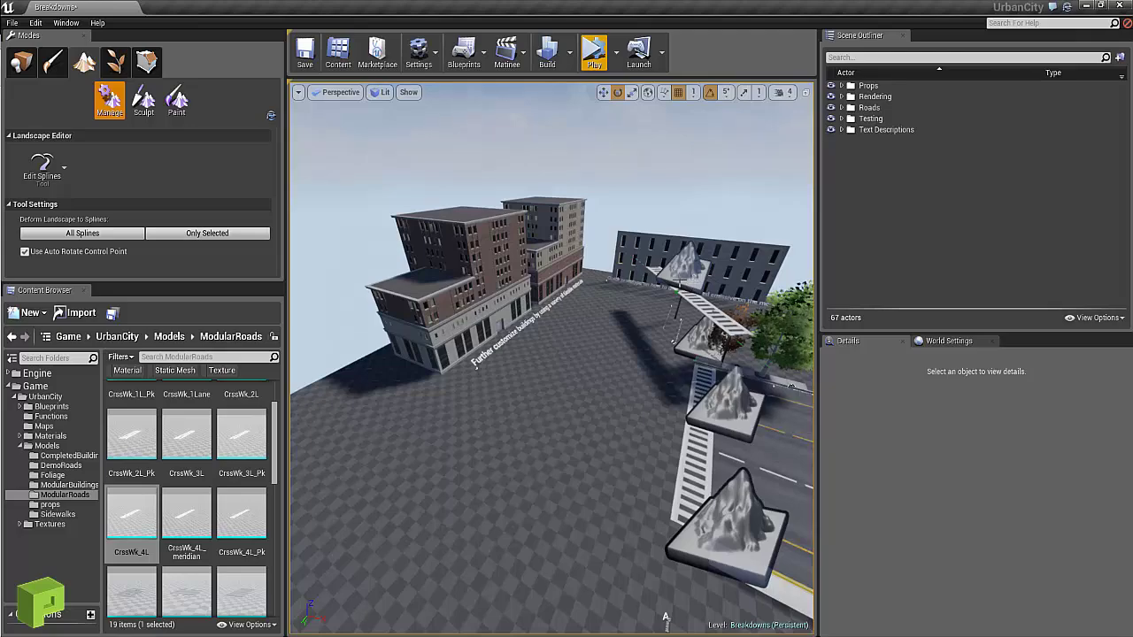
{"action": "left_click", "coordinate": [682, 273]}
{"action": "key", "text": "Delete"}
Lower the finished example road's crosswalk control point to Z -2 and undo the move
{"action": "right_click_drag", "start_coordinate": [607, 345], "coordinate": [870, 349]}
{"action": "key", "text": "w"}
{"action": "left_click_drag", "start_coordinate": [870, 350], "coordinate": [876, 351]}
{"action": "left_click", "coordinate": [501, 389]}
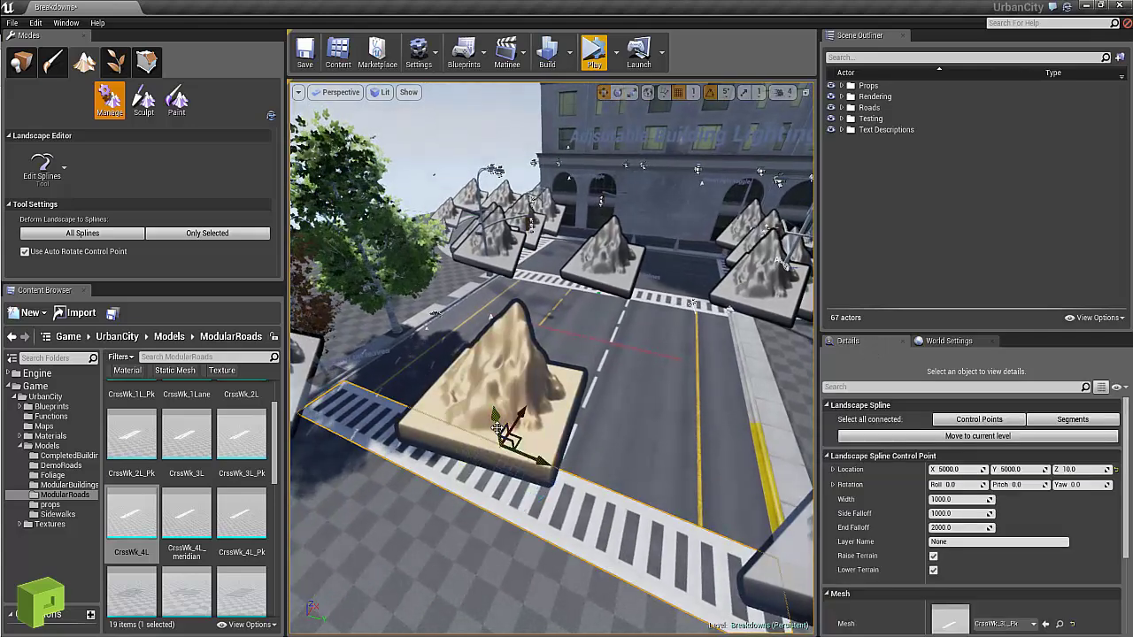
{"action": "left_click_drag", "start_coordinate": [500, 390], "coordinate": [508, 416]}
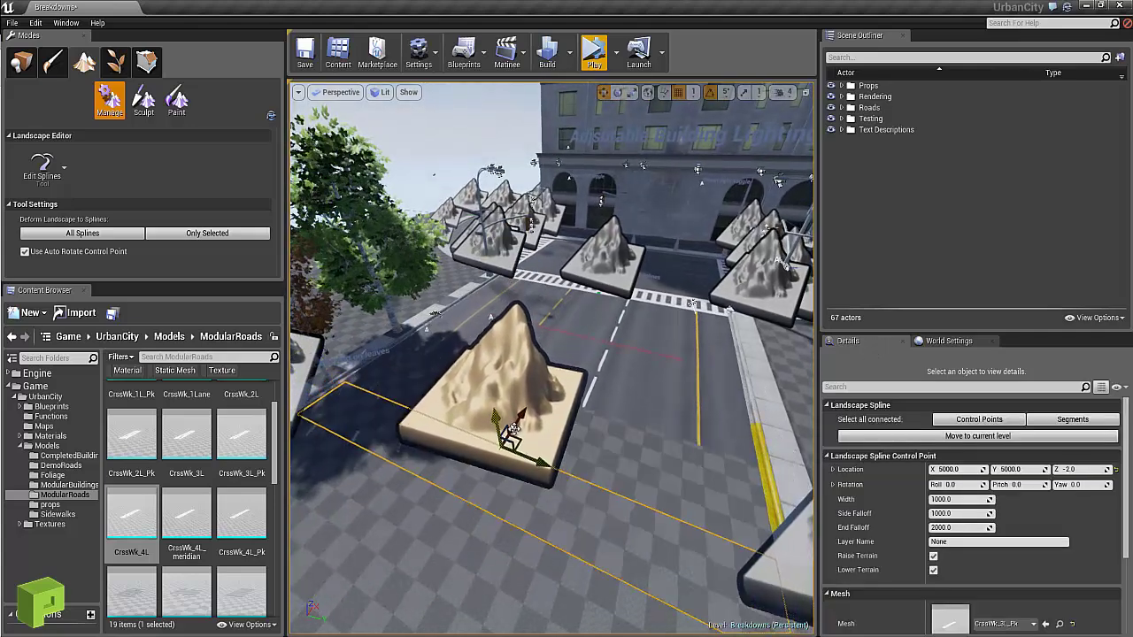
{"action": "key", "text": "d"}
{"action": "right_click_drag", "start_coordinate": [682, 401], "coordinate": [408, 406]}
{"action": "key", "text": "ctrl+z"}
Select the sidewalk spline segment beside the example road and examine its spline mesh settings
{"action": "key", "text": "w"}
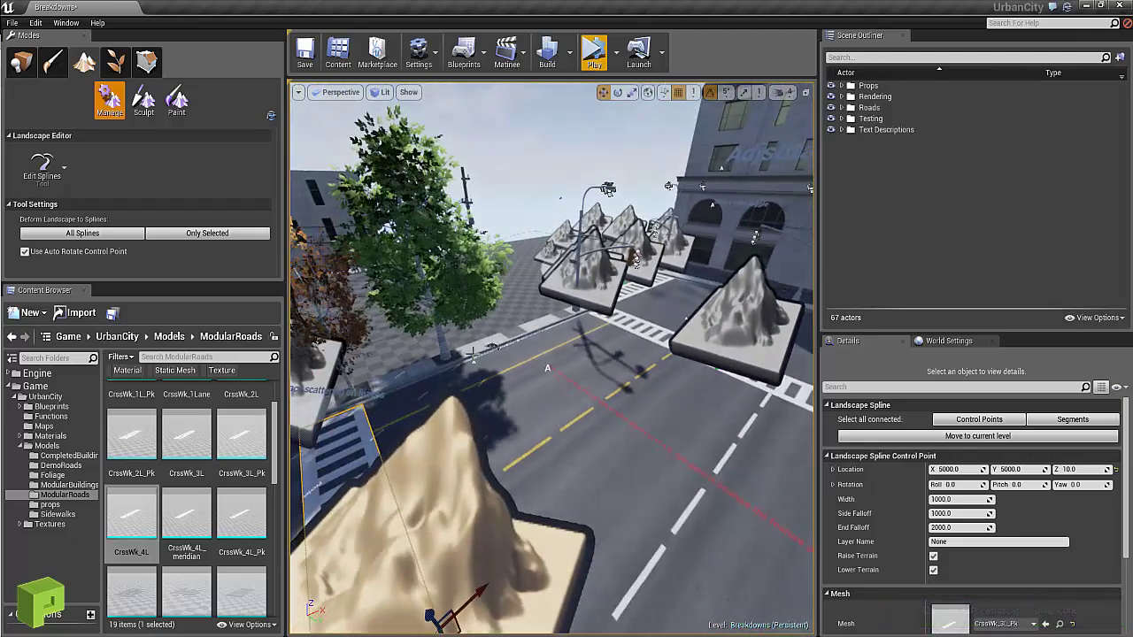
{"action": "right_click_drag", "start_coordinate": [473, 354], "coordinate": [646, 388]}
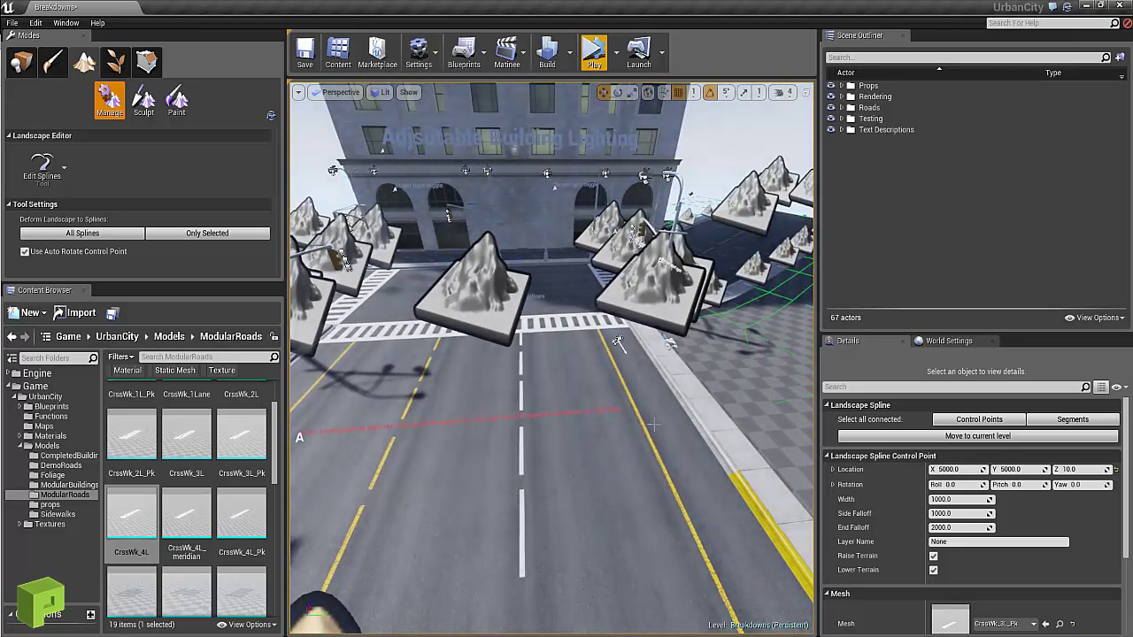
{"action": "right_click_drag", "start_coordinate": [672, 395], "coordinate": [718, 417]}
{"action": "right_click_drag", "start_coordinate": [554, 350], "coordinate": [516, 341]}
{"action": "right_click_drag", "start_coordinate": [735, 455], "coordinate": [585, 445]}
{"action": "right_click_drag", "start_coordinate": [807, 407], "coordinate": [550, 451]}
{"action": "left_click", "coordinate": [554, 432]}
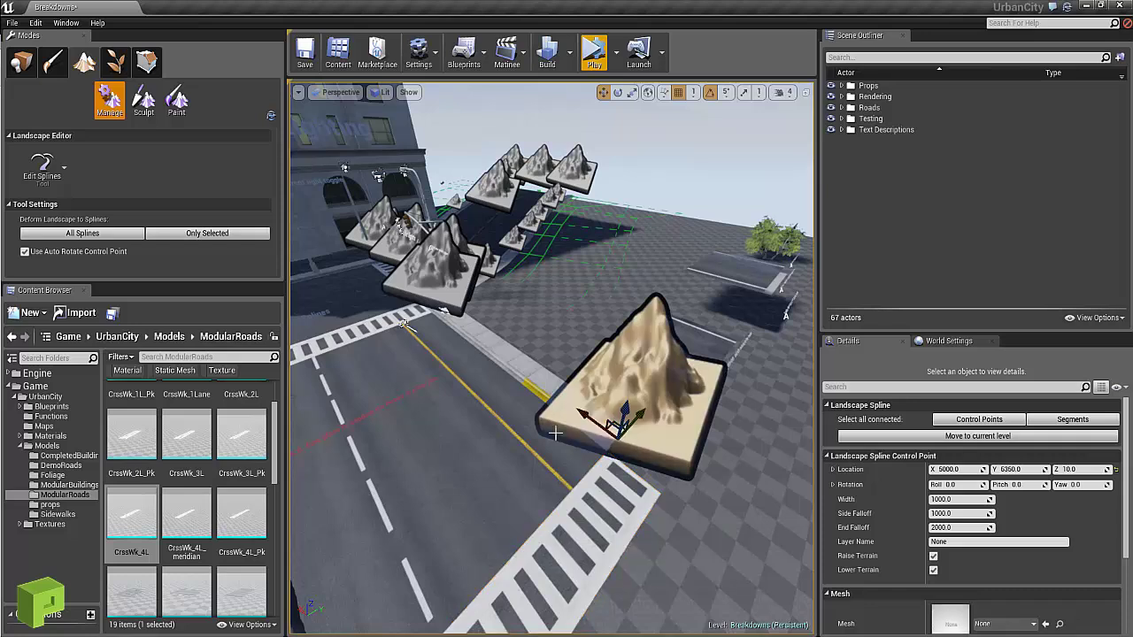
{"action": "left_click", "coordinate": [405, 324]}
{"action": "left_click", "coordinate": [625, 440]}
{"action": "left_click", "coordinate": [1072, 418]}
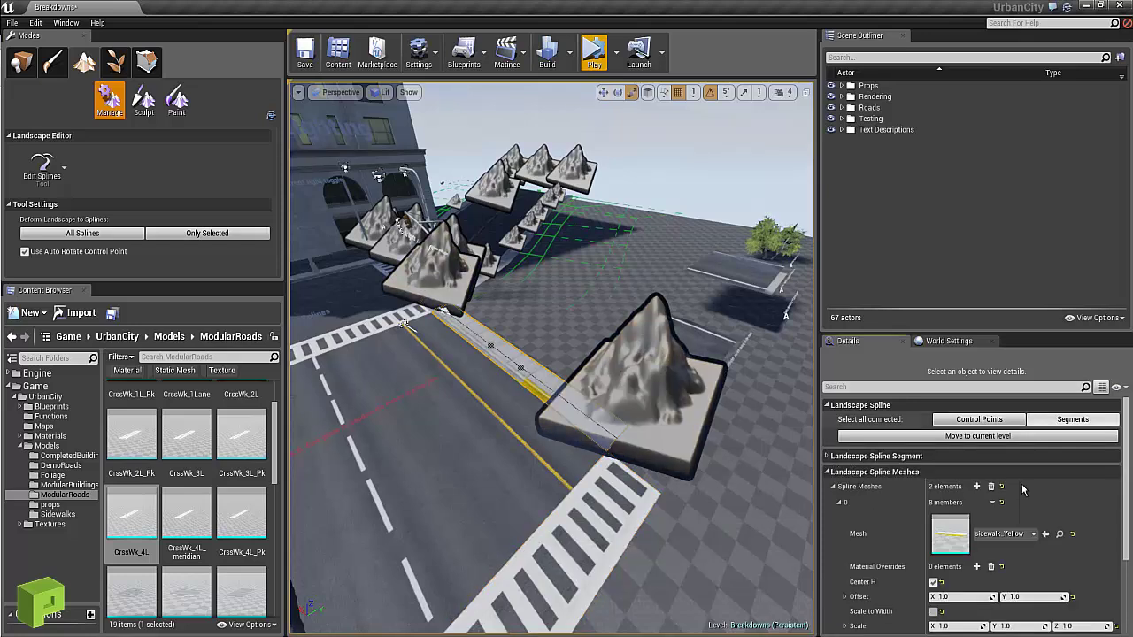
Compare the location values of the example road's end control point with those of the neighbouring sidewalk's end point
{"action": "right_click_drag", "start_coordinate": [566, 398], "coordinate": [682, 389]}
{"action": "left_click", "coordinate": [682, 390]}
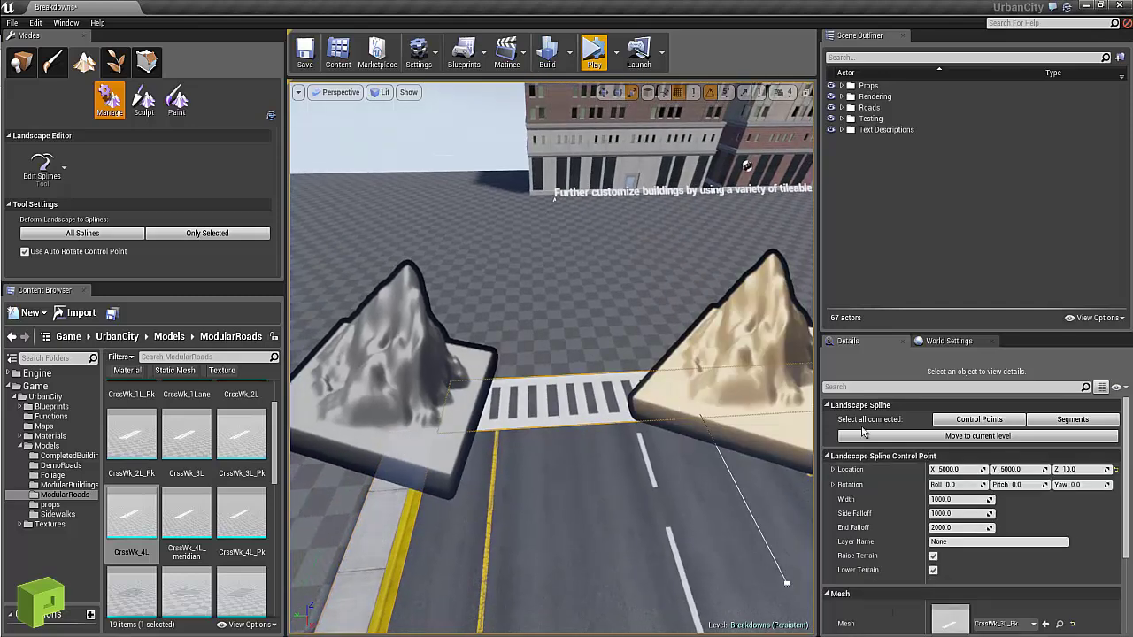
{"action": "key", "text": "f"}
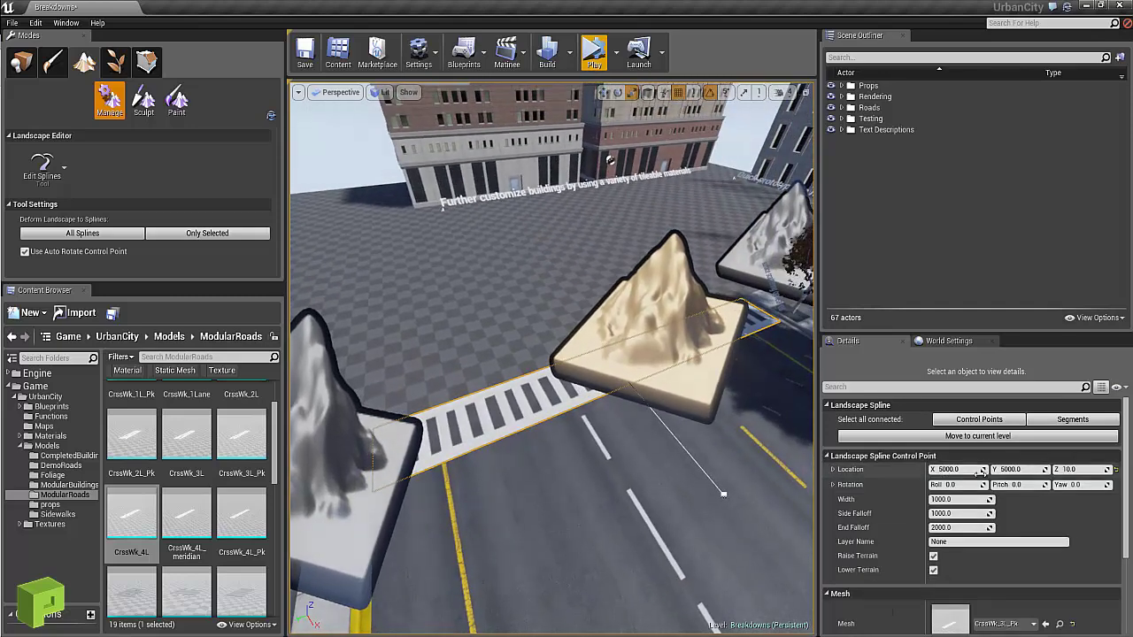
{"action": "left_click", "coordinate": [326, 472]}
{"action": "right_click_drag", "start_coordinate": [420, 442], "coordinate": [347, 442]}
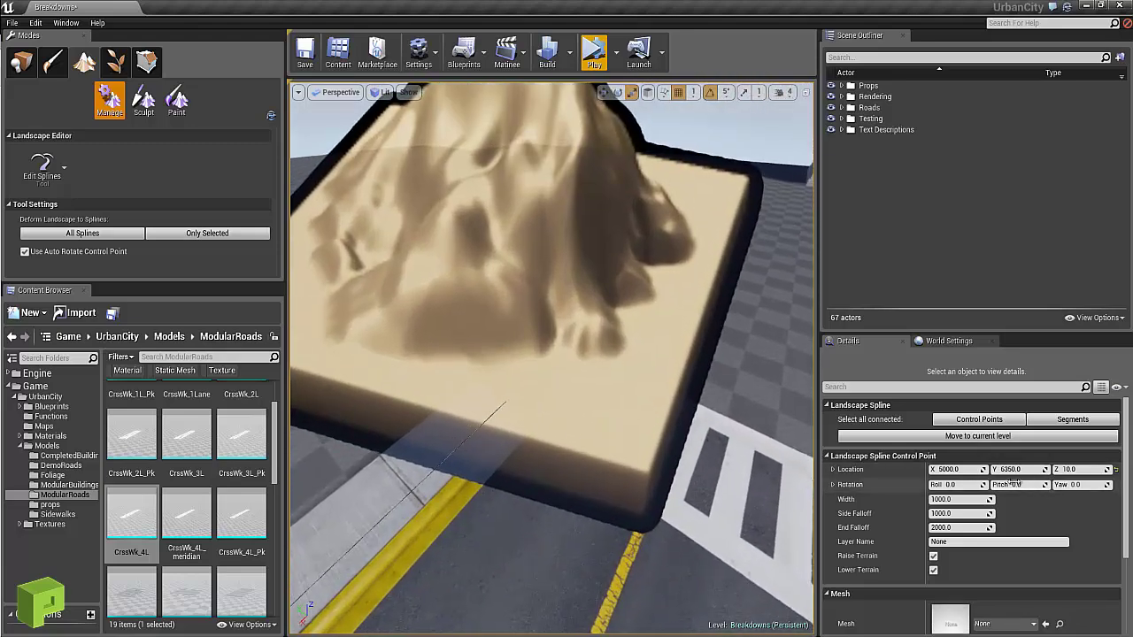
{"action": "mouse_move", "coordinate": [594, 466]}
{"action": "right_mouse_down"}
{"action": "mouse_move", "coordinate": [575, 447]}
{"action": "mouse_move", "coordinate": [549, 447]}
{"action": "mouse_move", "coordinate": [591, 463]}
{"action": "right_mouse_up"}
{"action": "right_click_drag", "start_coordinate": [476, 299], "coordinate": [245, 334]}
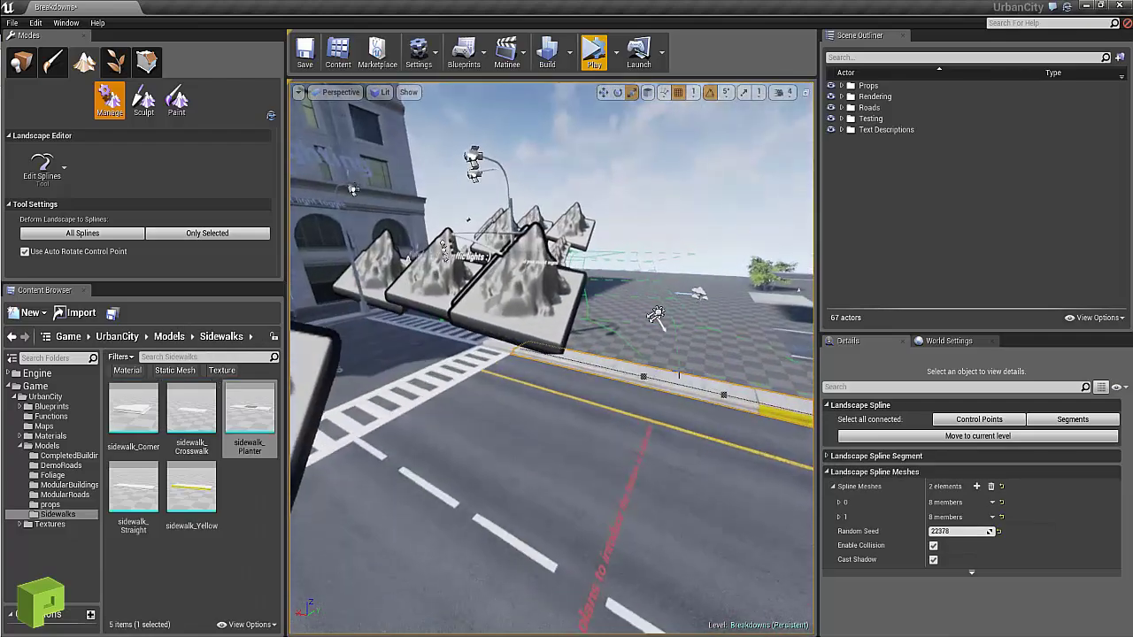
Reshape the curved road beyond the intersection by moving its spline tangent near the crosswalk, and undo the change
{"action": "right_click_drag", "start_coordinate": [679, 375], "coordinate": [398, 365]}
{"action": "key", "text": "g"}
{"action": "mouse_move", "coordinate": [670, 404]}
{"action": "right_mouse_down"}
{"action": "mouse_move", "coordinate": [469, 389]}
{"action": "mouse_move", "coordinate": [635, 424]}
{"action": "mouse_move", "coordinate": [587, 405]}
{"action": "mouse_move", "coordinate": [451, 517]}
{"action": "right_mouse_up"}
{"action": "left_click", "coordinate": [483, 427]}
{"action": "key", "text": "g"}
{"action": "key", "text": "g"}
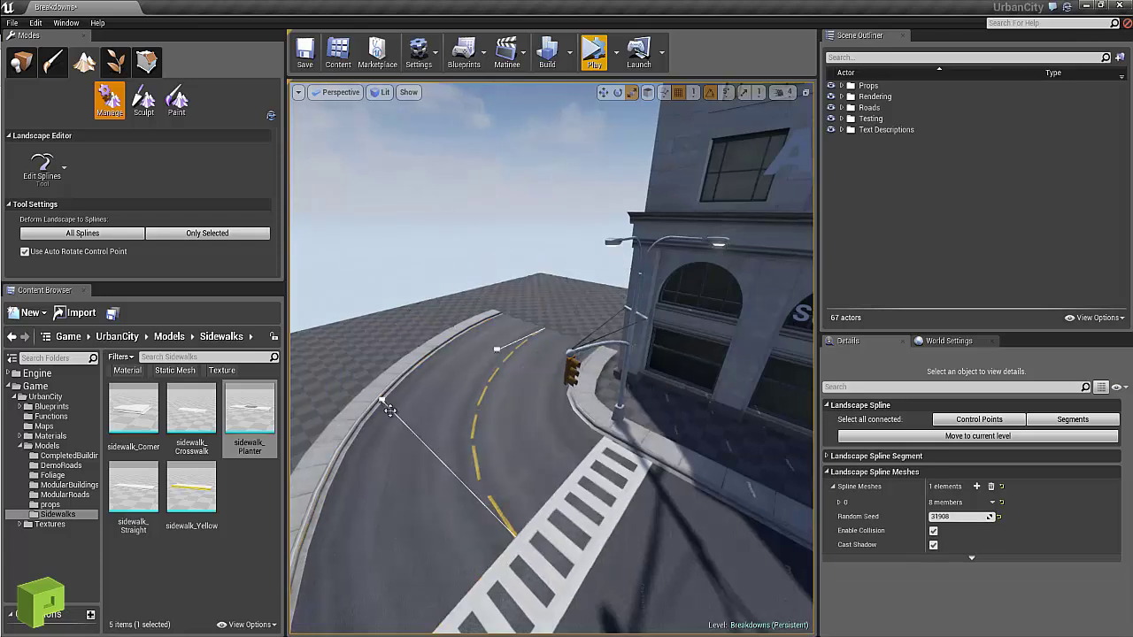
{"action": "mouse_move", "coordinate": [385, 402]}
{"action": "left_mouse_down"}
{"action": "mouse_move", "coordinate": [455, 470]}
{"action": "mouse_move", "coordinate": [377, 395]}
{"action": "left_mouse_up"}
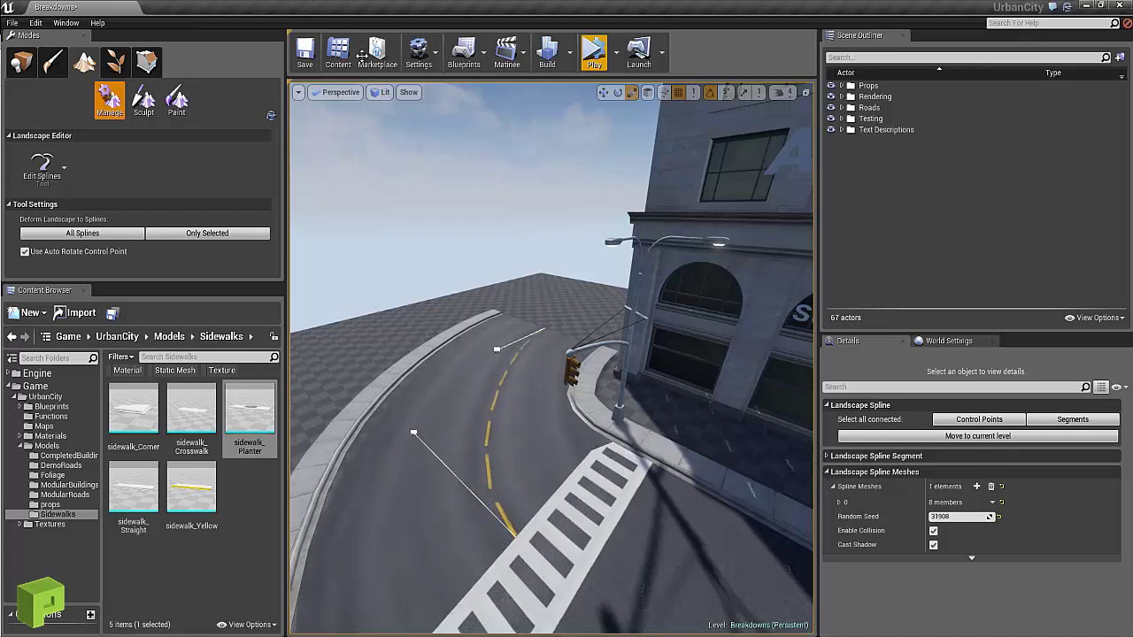
{"action": "key", "text": "ctrl+z"}
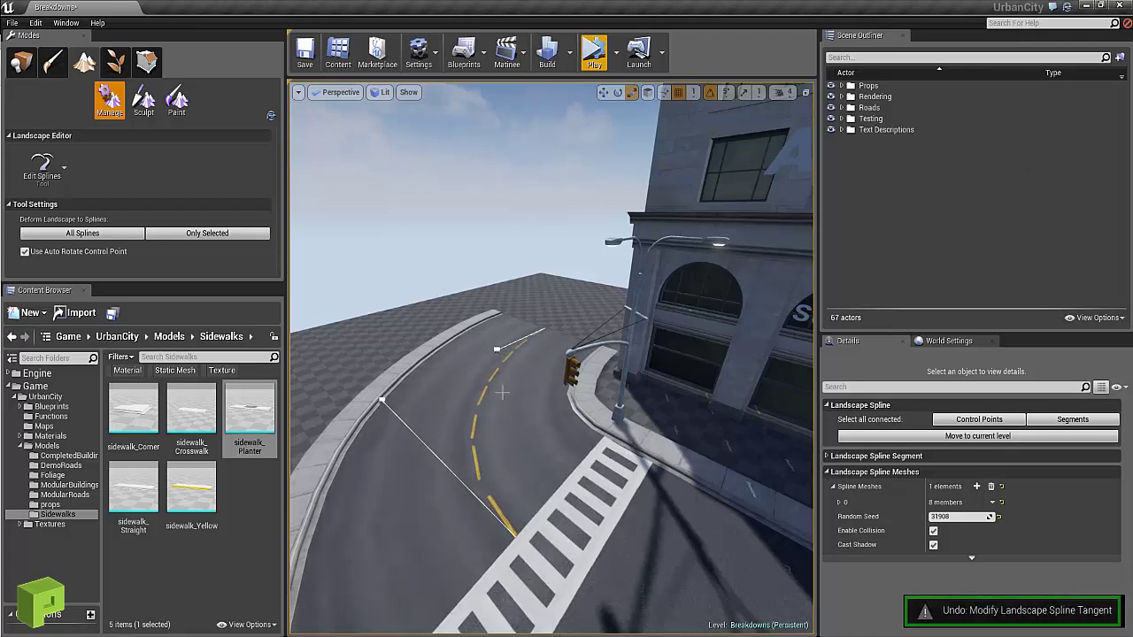
Examine the rising road segment beside the crosswalk and its spline tangents with the editor icons hidden
{"action": "right_click_drag", "start_coordinate": [485, 392], "coordinate": [604, 404]}
{"action": "key", "text": "g"}
{"action": "left_click", "coordinate": [508, 442]}
{"action": "key", "text": "g"}
{"action": "left_click", "coordinate": [604, 405]}
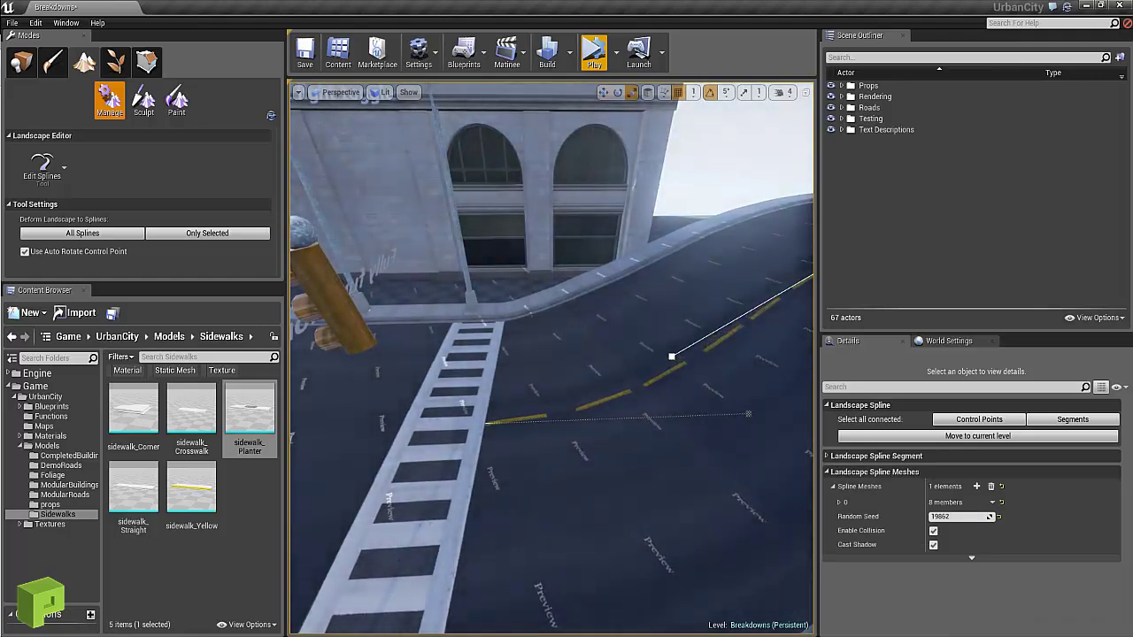
{"action": "mouse_move", "coordinate": [644, 335]}
{"action": "right_mouse_down"}
{"action": "mouse_move", "coordinate": [577, 308]}
{"action": "mouse_move", "coordinate": [521, 316]}
{"action": "mouse_move", "coordinate": [642, 318]}
{"action": "right_mouse_up"}
{"action": "key", "text": "ctrl+z"}
{"action": "key", "text": "ctrl+z"}
{"action": "key", "text": "g"}
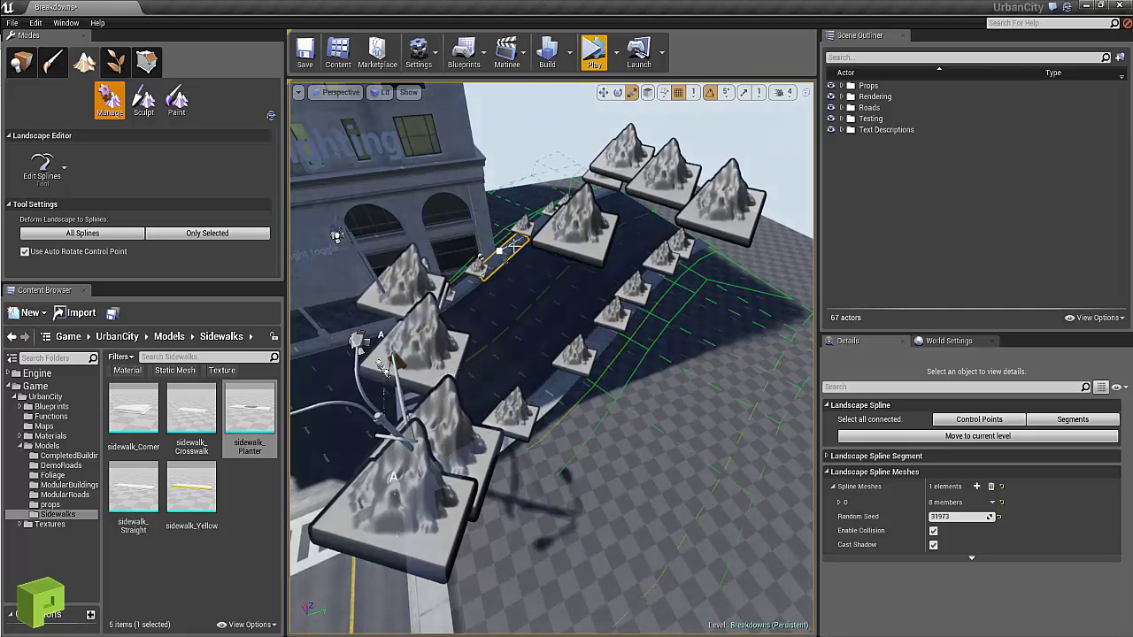
Try deleting sidewalk spline pieces along the rising road and undo the deletion
{"action": "key", "text": "Delete"}
{"action": "right_click_drag", "start_coordinate": [509, 250], "coordinate": [529, 239]}
{"action": "left_click", "coordinate": [533, 309]}
{"action": "key", "text": "Delete"}
{"action": "left_click", "coordinate": [555, 272]}
{"action": "key", "text": "ctrl+z"}
{"action": "right_click_drag", "start_coordinate": [556, 274], "coordinate": [609, 326]}
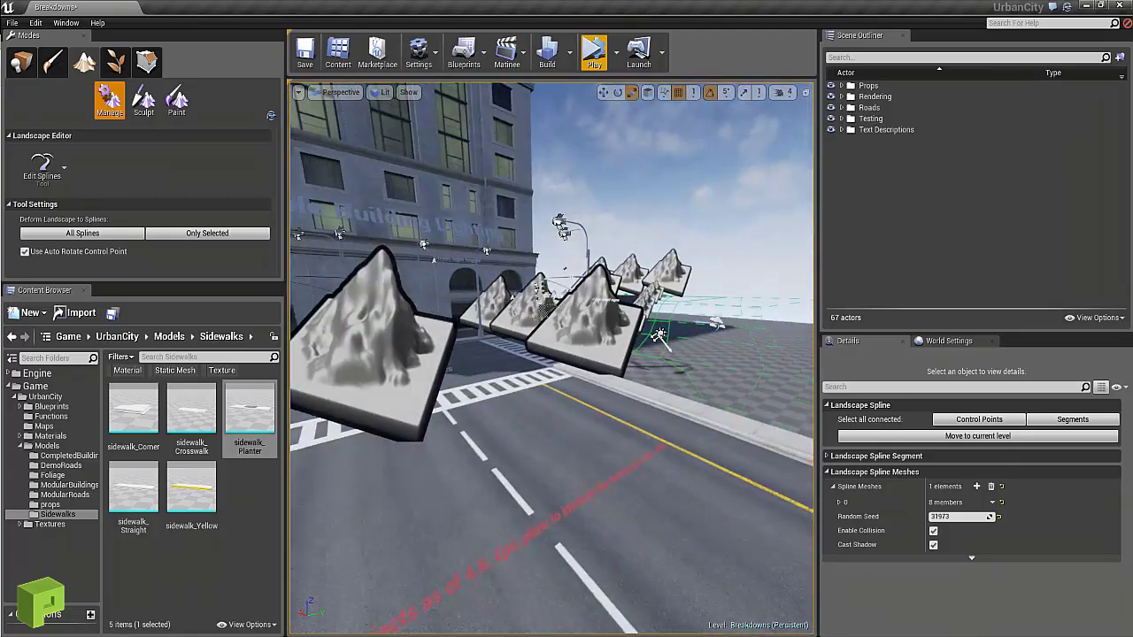
Inspect the edges between the intersection asphalt and its crosswalks, and check the settings of a bordering crosswalk control point
{"action": "right_click_drag", "start_coordinate": [551, 359], "coordinate": [705, 390]}
{"action": "right_click_drag", "start_coordinate": [551, 359], "coordinate": [460, 319]}
{"action": "mouse_move", "coordinate": [477, 200]}
{"action": "right_mouse_down"}
{"action": "mouse_move", "coordinate": [468, 212]}
{"action": "mouse_move", "coordinate": [476, 193]}
{"action": "right_mouse_up"}
{"action": "right_click_drag", "start_coordinate": [758, 389], "coordinate": [760, 392]}
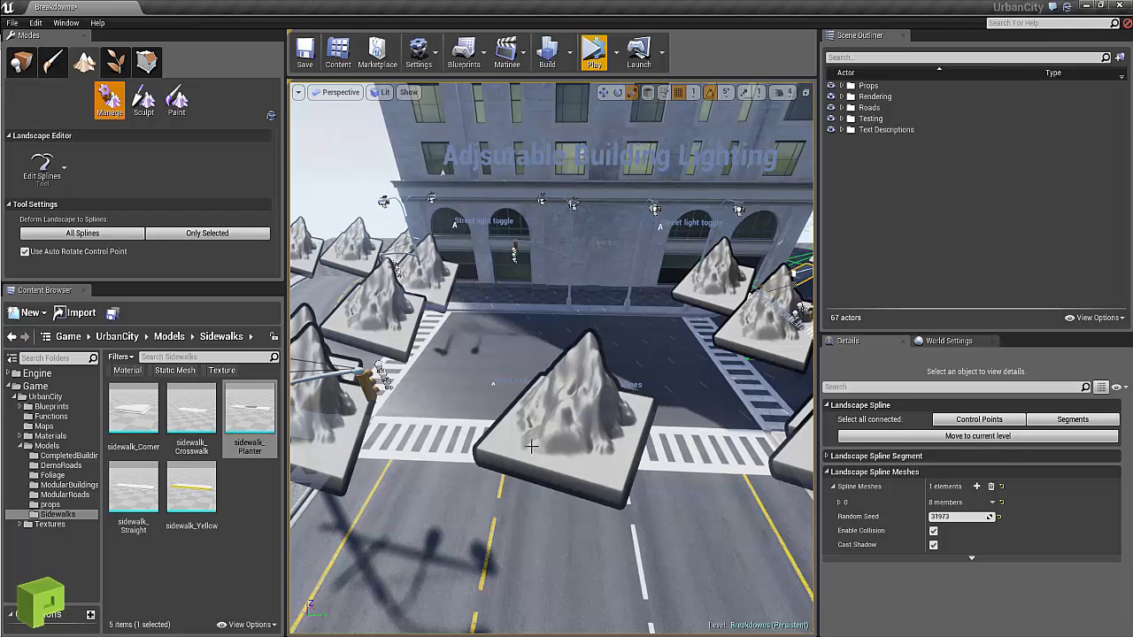
{"action": "right_click_drag", "start_coordinate": [545, 339], "coordinate": [515, 330]}
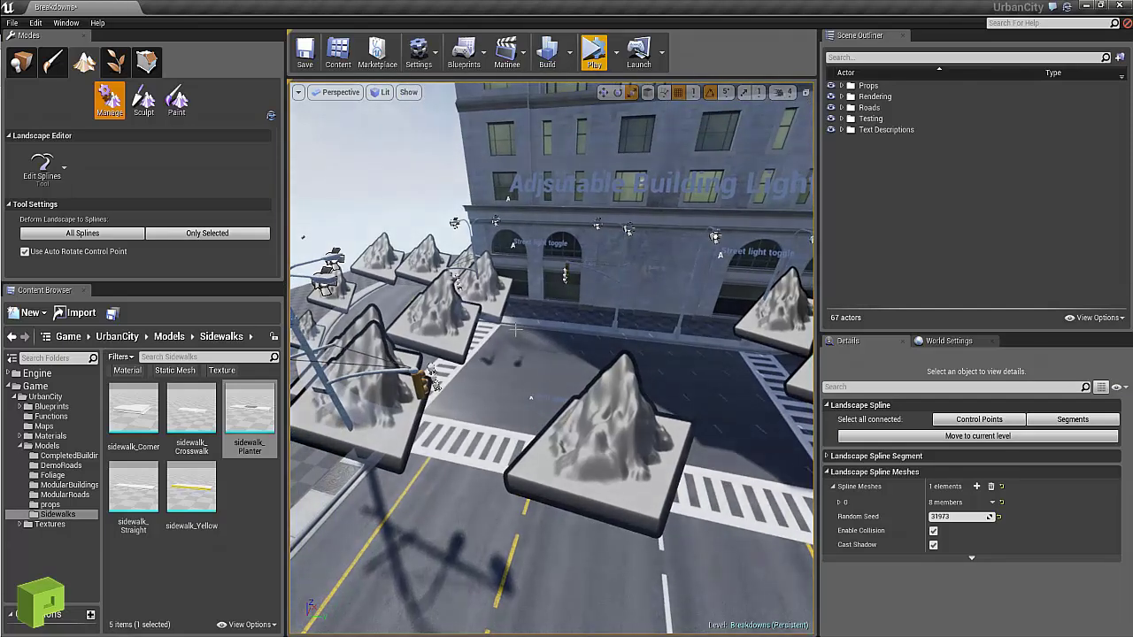
{"action": "right_click_drag", "start_coordinate": [538, 334], "coordinate": [564, 314]}
{"action": "right_click_drag", "start_coordinate": [725, 538], "coordinate": [590, 415]}
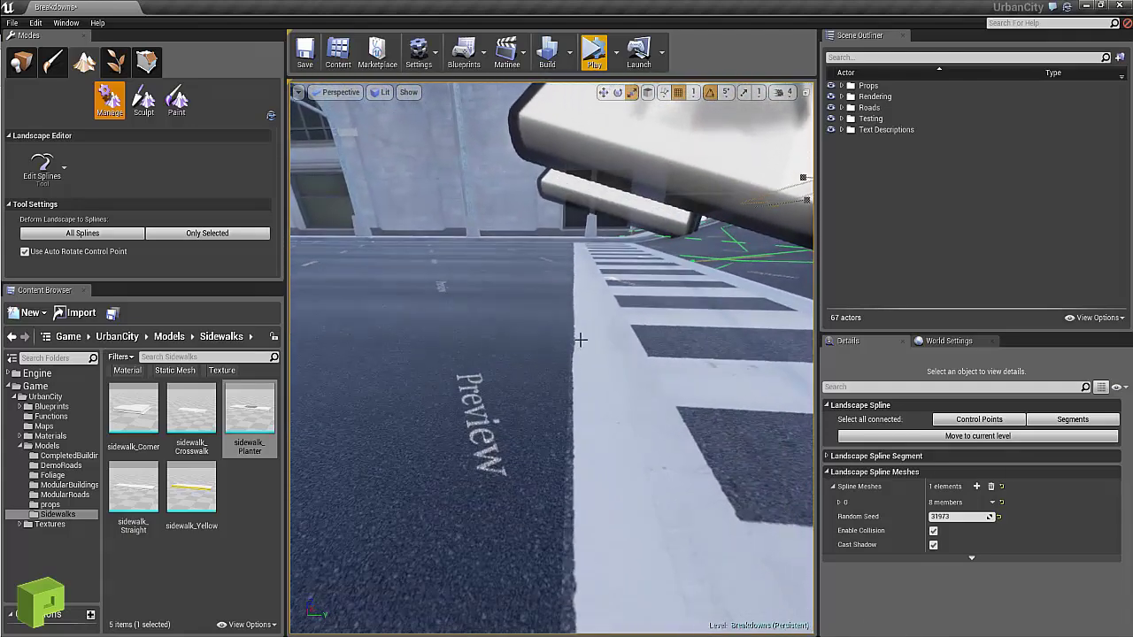
{"action": "right_click_drag", "start_coordinate": [579, 340], "coordinate": [613, 343]}
{"action": "left_click", "coordinate": [634, 345]}
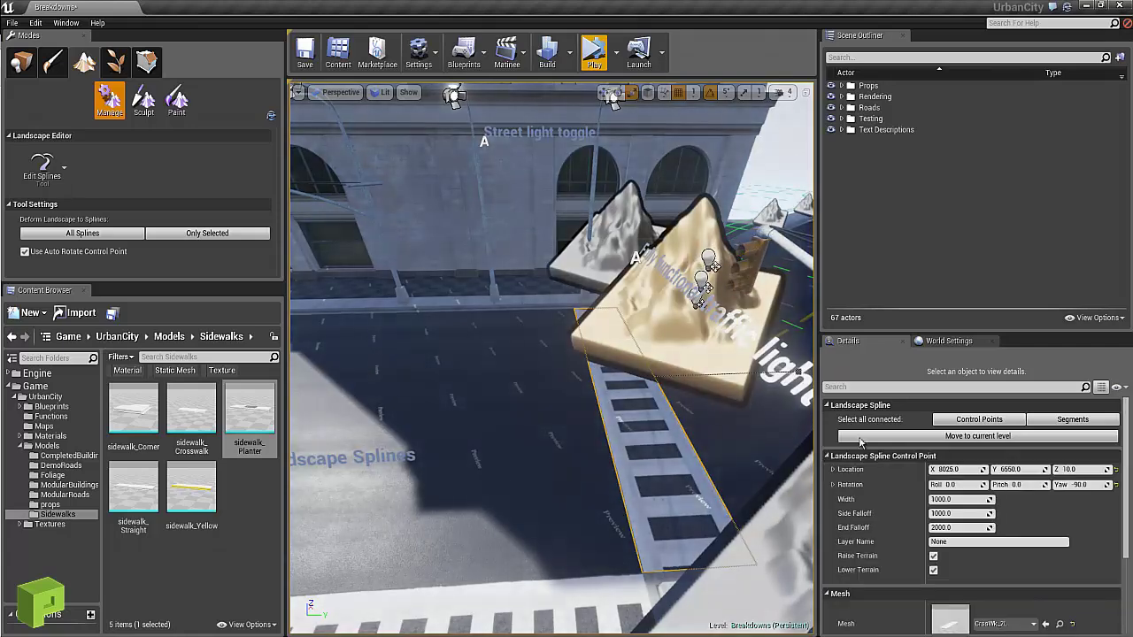
{"action": "right_click_drag", "start_coordinate": [622, 425], "coordinate": [396, 358]}
Select the asphalt surface filling the intersection and review its surface properties
{"action": "left_click", "coordinate": [501, 391]}
{"action": "mouse_move", "coordinate": [501, 392]}
{"action": "right_mouse_down"}
{"action": "mouse_move", "coordinate": [463, 390]}
{"action": "mouse_move", "coordinate": [487, 386]}
{"action": "mouse_move", "coordinate": [391, 350]}
{"action": "mouse_move", "coordinate": [628, 398]}
{"action": "mouse_move", "coordinate": [513, 398]}
{"action": "right_mouse_up"}
{"action": "mouse_move", "coordinate": [584, 394]}
{"action": "right_mouse_down"}
{"action": "mouse_move", "coordinate": [515, 398]}
{"action": "mouse_move", "coordinate": [575, 414]}
{"action": "right_mouse_up"}
{"action": "scroll", "coordinate": [1012, 559], "scroll_direction": "down", "scroll_amount": 2}
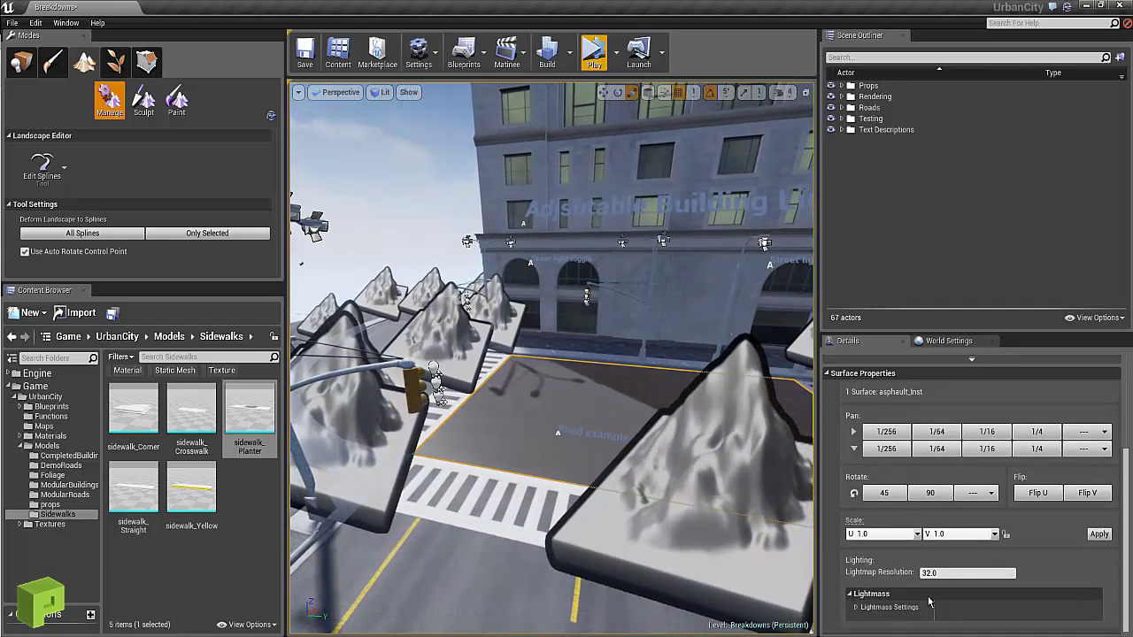
{"action": "scroll", "coordinate": [888, 466], "scroll_direction": "up", "scroll_amount": 2}
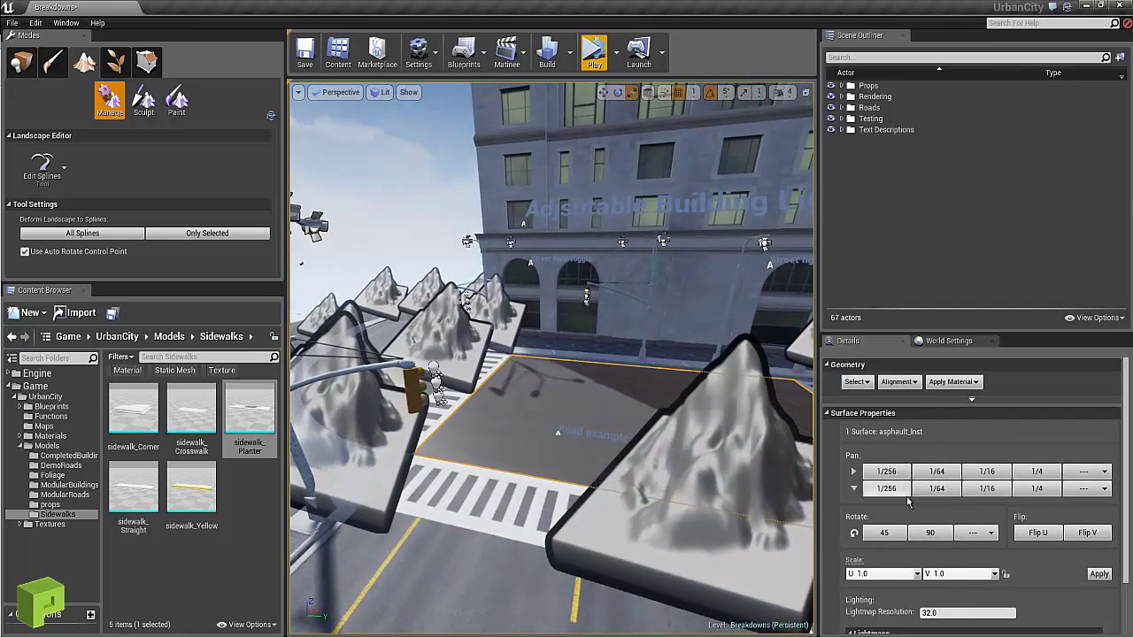
Place a spline control point on the road near the intersection's asphalt surface and undo the placement
{"action": "right_click_drag", "start_coordinate": [577, 432], "coordinate": [534, 434]}
{"action": "left_click", "coordinate": [509, 419]}
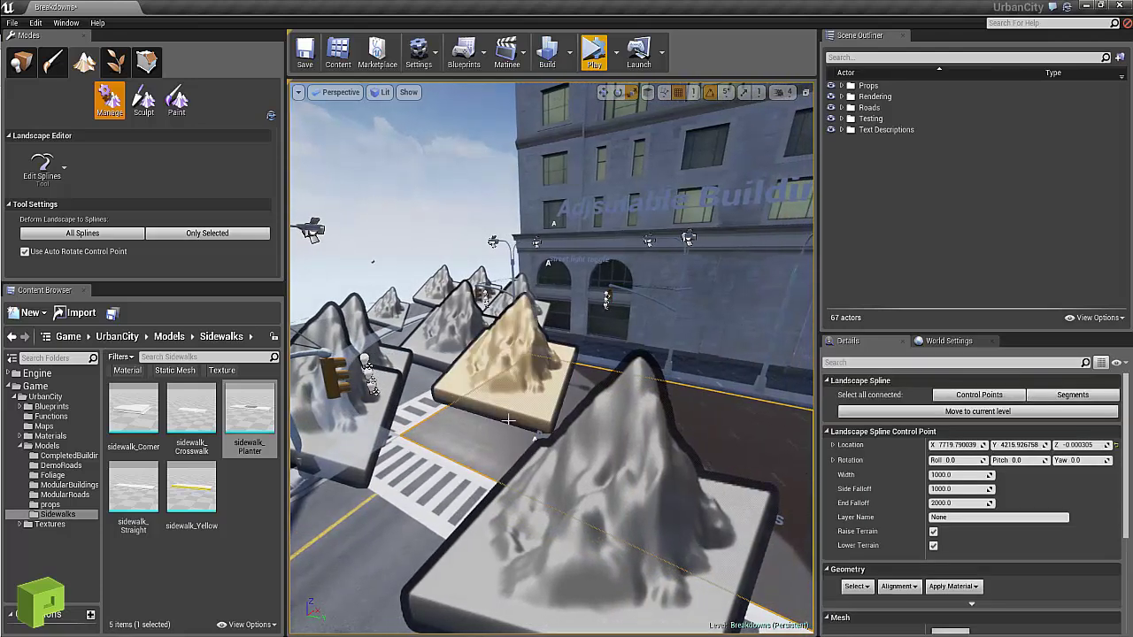
{"action": "key", "text": "ctrl+z"}
Review the example road as a whole, reselect its yellow-curbed sidewalk segment and examine the first spline mesh entry's settings
{"action": "right_click_drag", "start_coordinate": [636, 447], "coordinate": [593, 456]}
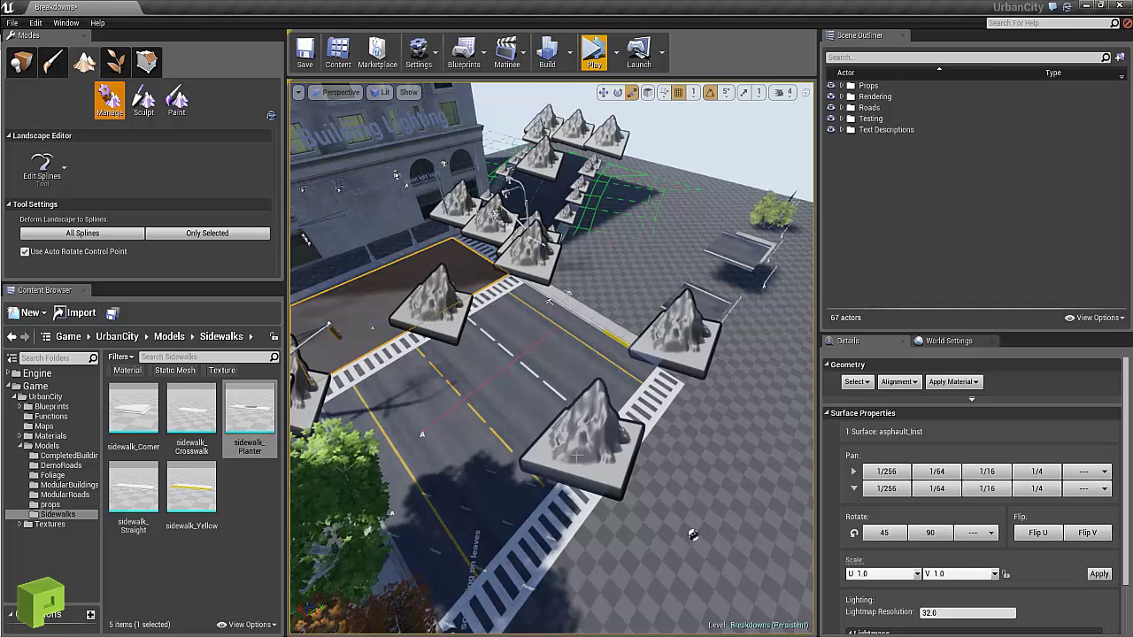
{"action": "right_click_drag", "start_coordinate": [531, 395], "coordinate": [473, 398]}
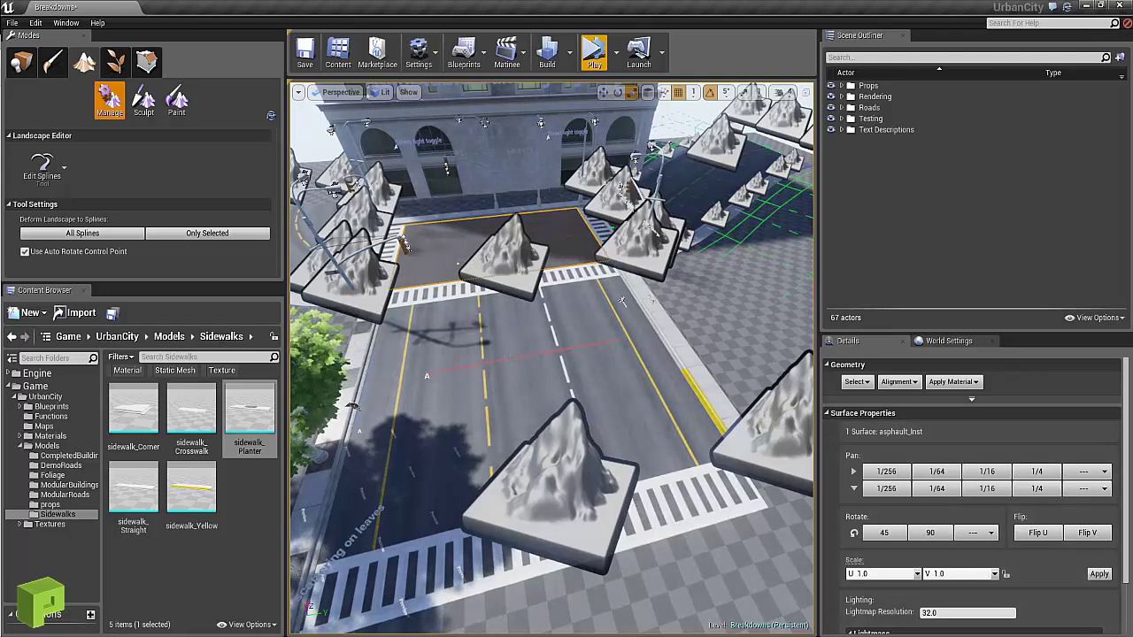
{"action": "right_click_drag", "start_coordinate": [720, 558], "coordinate": [792, 530]}
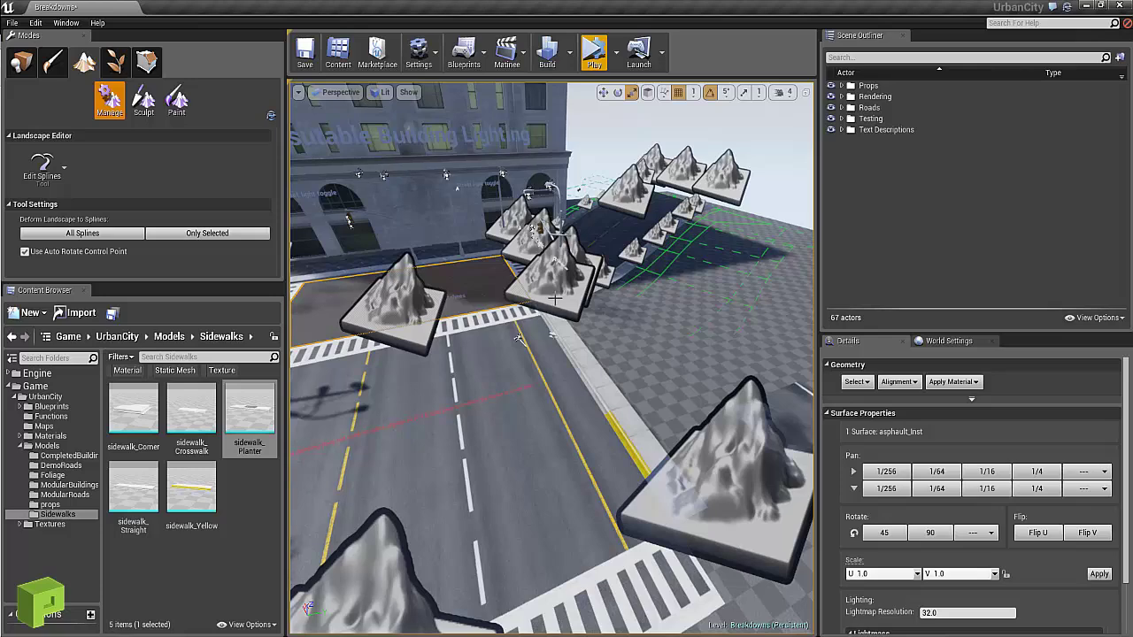
{"action": "right_click_drag", "start_coordinate": [694, 527], "coordinate": [614, 491]}
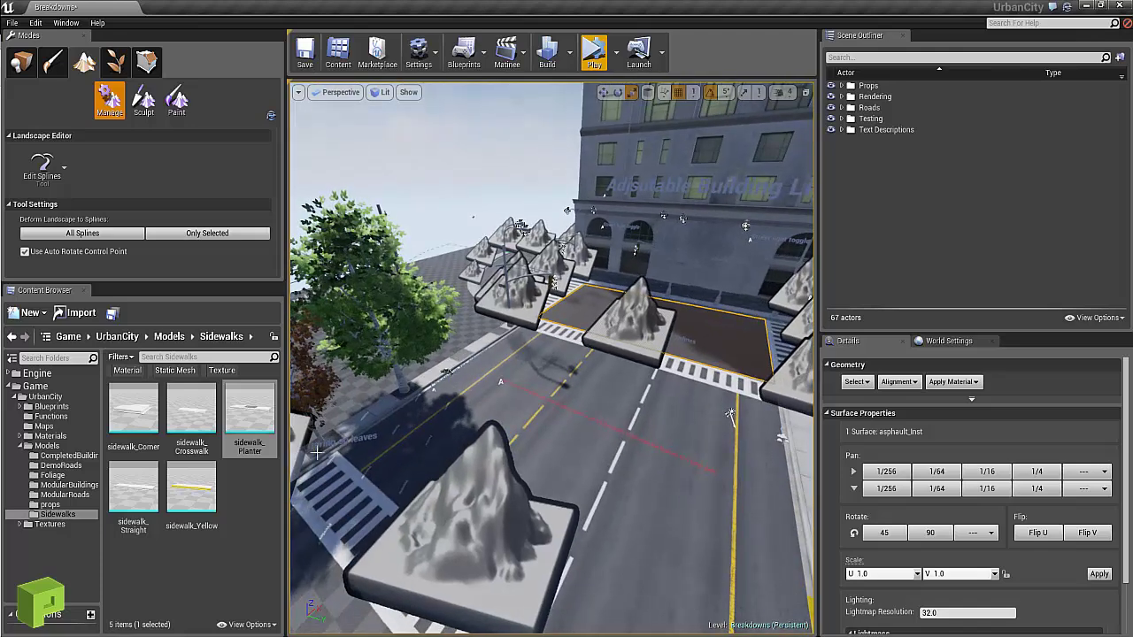
{"action": "right_click_drag", "start_coordinate": [394, 409], "coordinate": [644, 407]}
{"action": "left_click", "coordinate": [643, 407]}
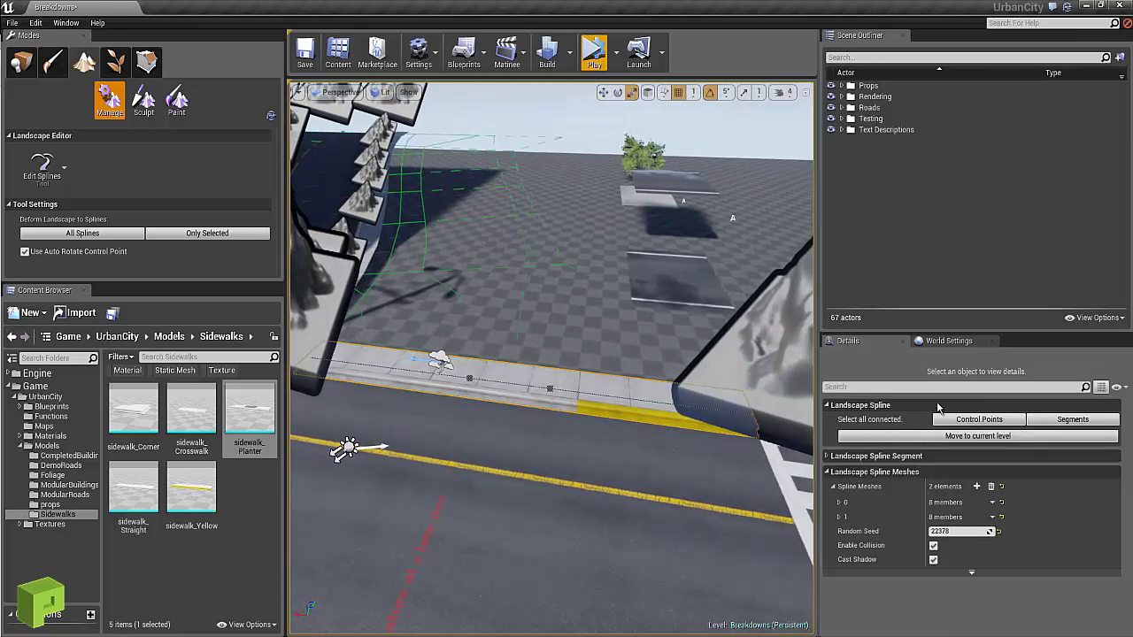
{"action": "left_click", "coordinate": [949, 341]}
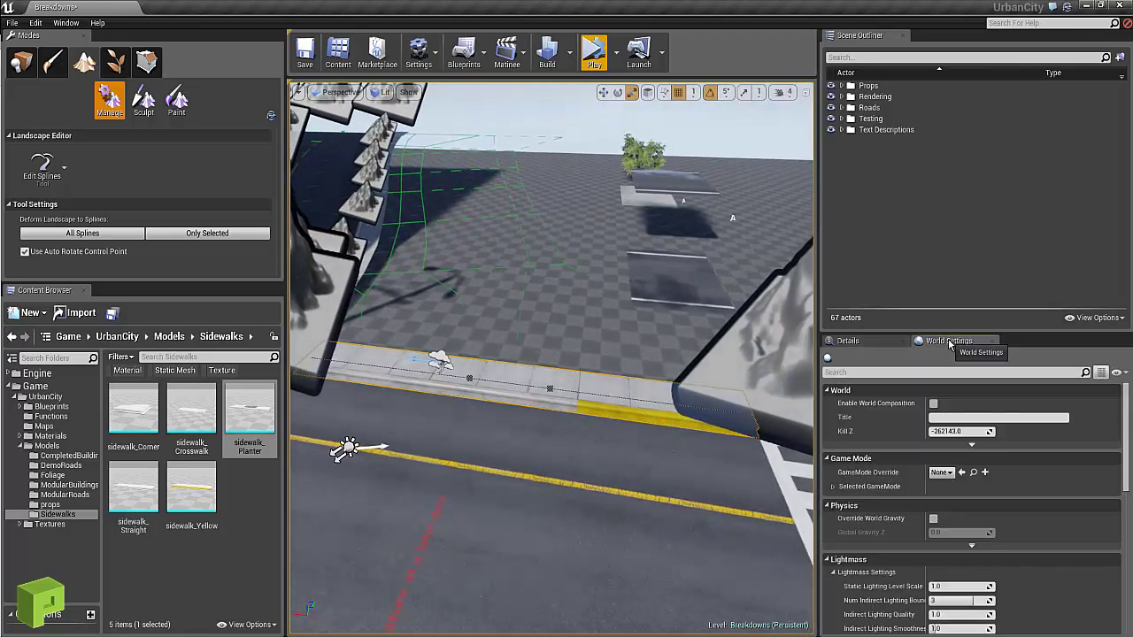
{"action": "left_click", "coordinate": [870, 343]}
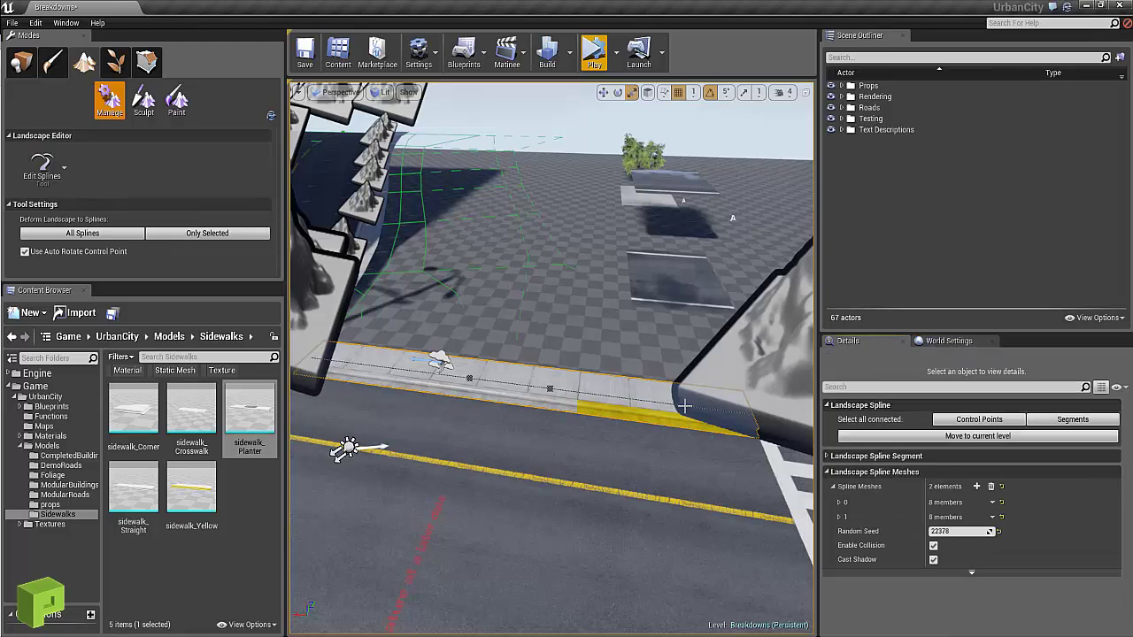
{"action": "left_click", "coordinate": [758, 392]}
{"action": "left_click", "coordinate": [645, 399]}
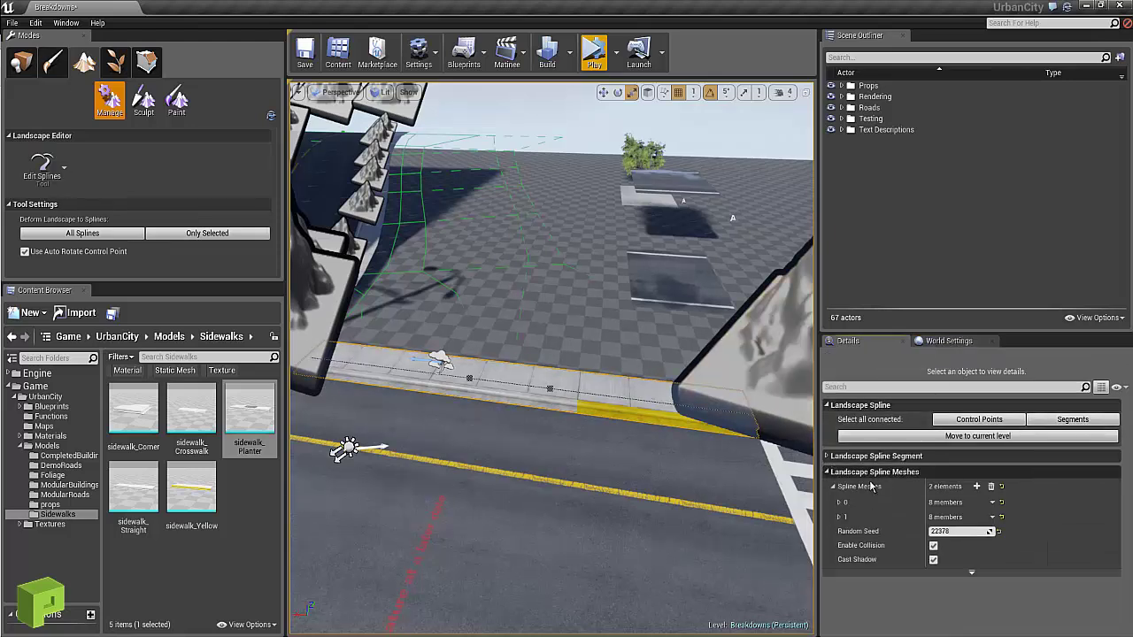
{"action": "left_click", "coordinate": [839, 501]}
{"action": "scroll", "coordinate": [991, 513], "scroll_direction": "down", "scroll_amount": 2}
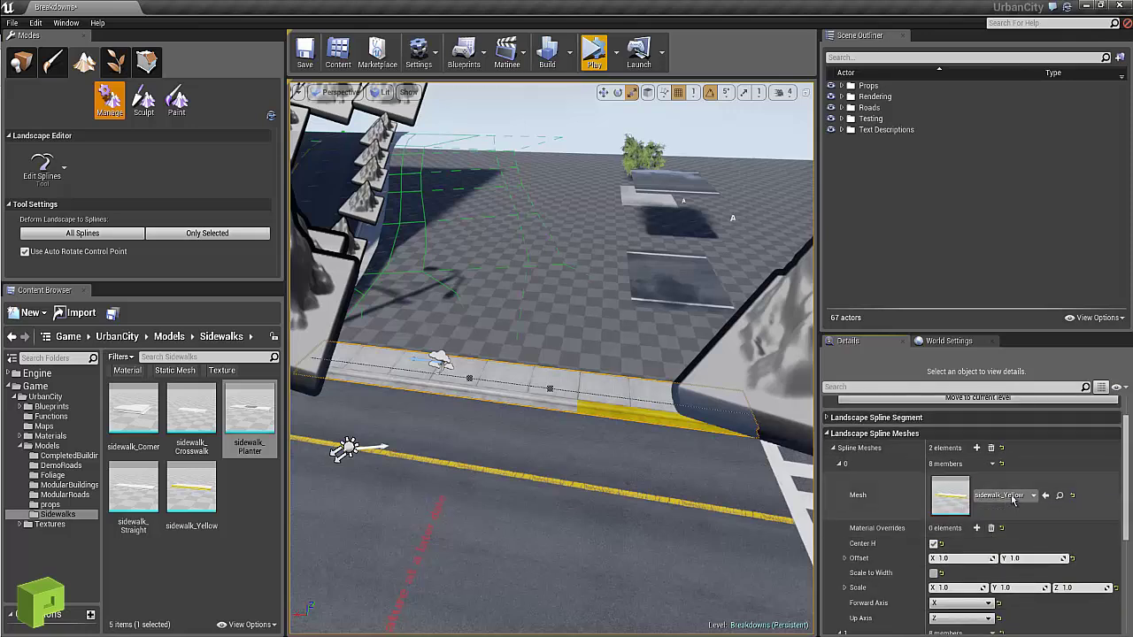
Examine the yellow-curbed sidewalk segment's second spline mesh entry, along with its random seed, collision and shadow settings
{"action": "scroll", "coordinate": [1011, 500], "scroll_direction": "down", "scroll_amount": 3}
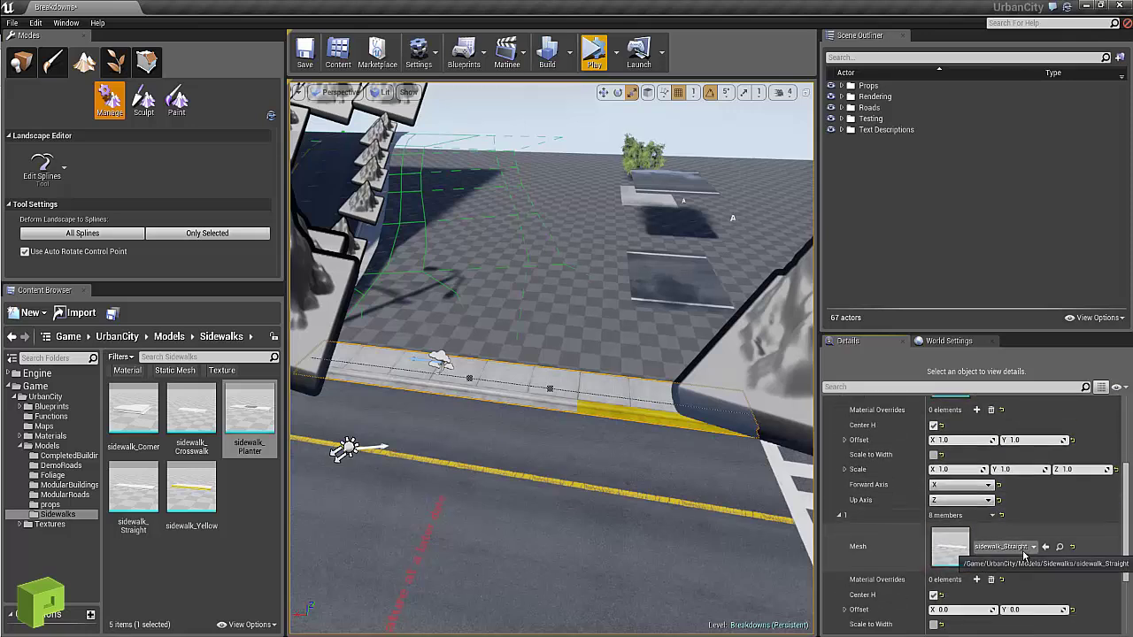
{"action": "scroll", "coordinate": [1024, 555], "scroll_direction": "down", "scroll_amount": 3}
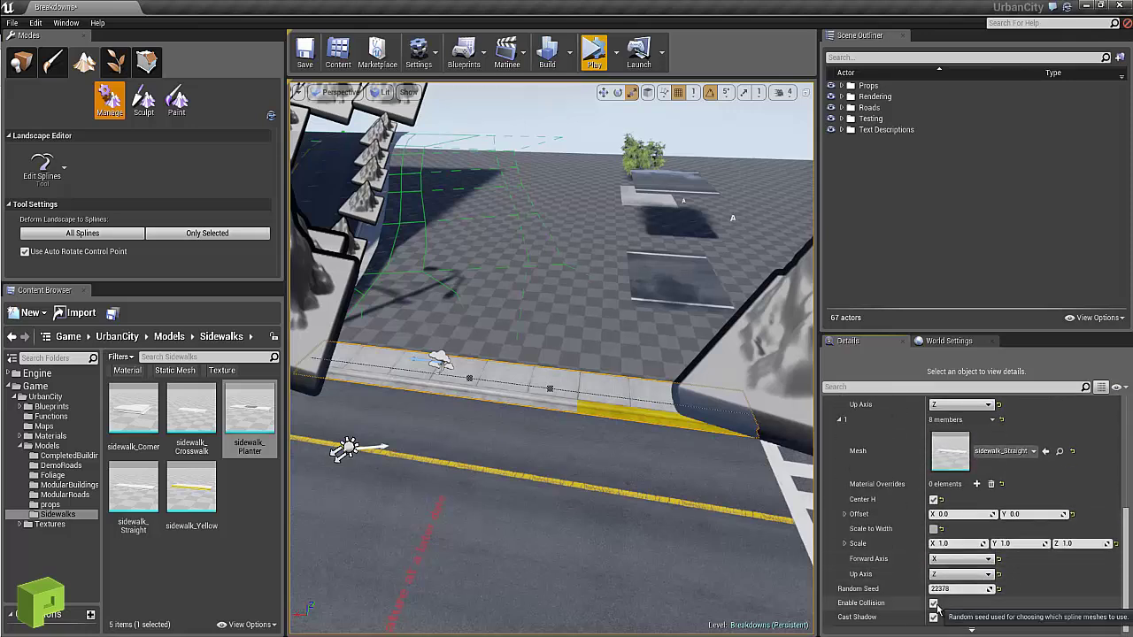
{"action": "scroll", "coordinate": [942, 602], "scroll_direction": "up", "scroll_amount": 10}
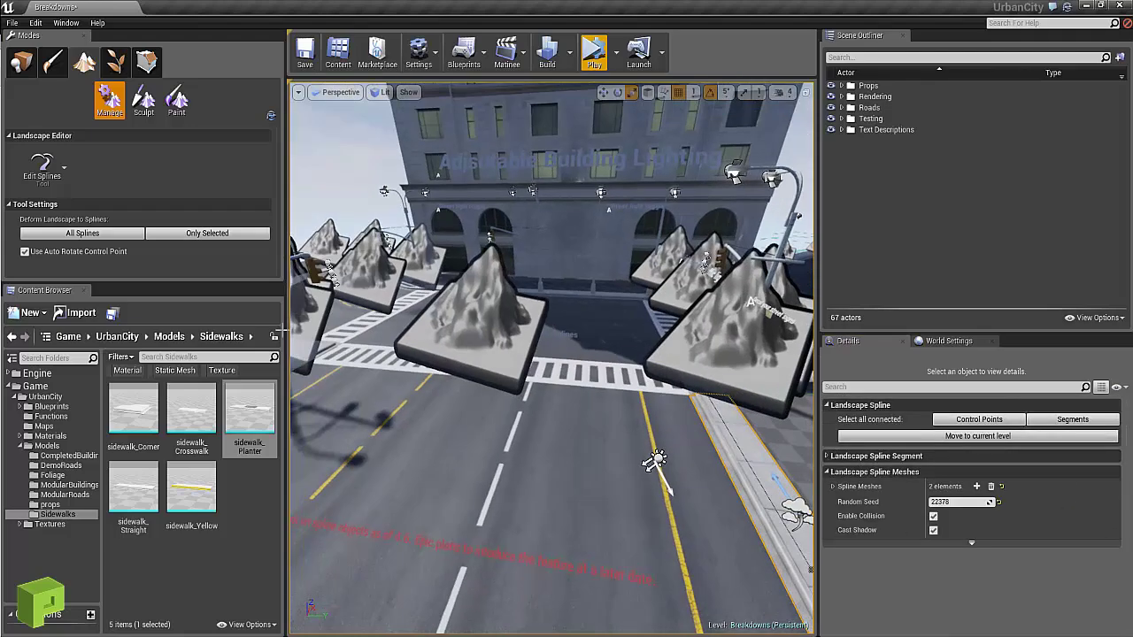
Examine the sidewalk corner beside the crosswalks, the road beyond the intersection and the complete example road layout from above
{"action": "key", "text": "w"}
{"action": "right_click_drag", "start_coordinate": [281, 330], "coordinate": [674, 349]}
{"action": "key", "text": "a"}
{"action": "key", "text": "w"}
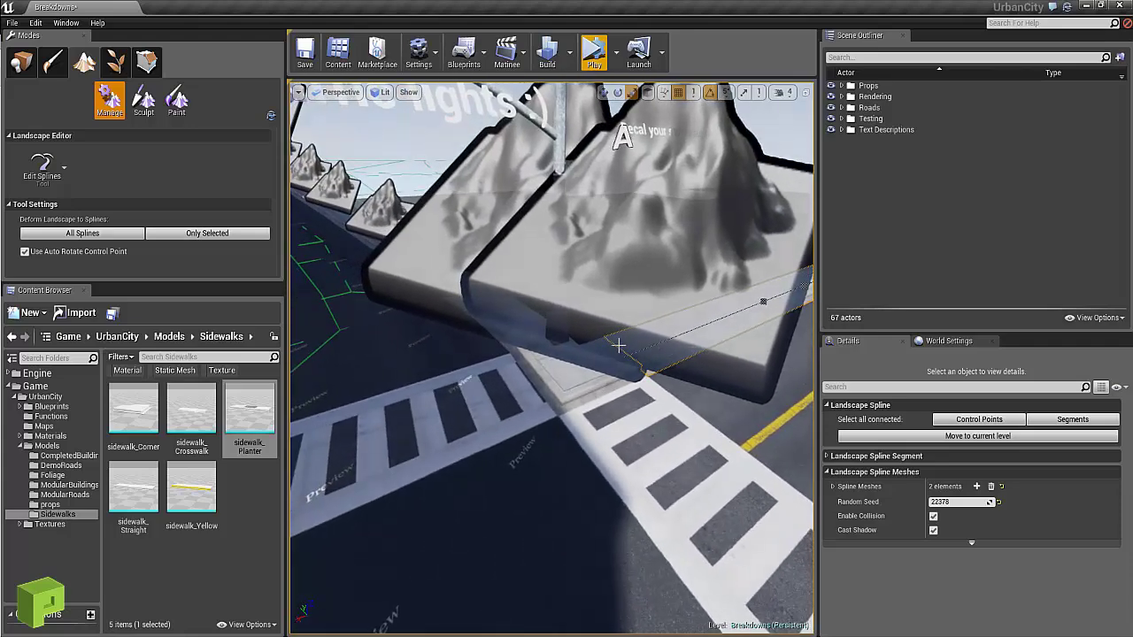
{"action": "right_click_drag", "start_coordinate": [599, 367], "coordinate": [582, 447]}
{"action": "key", "text": "s"}
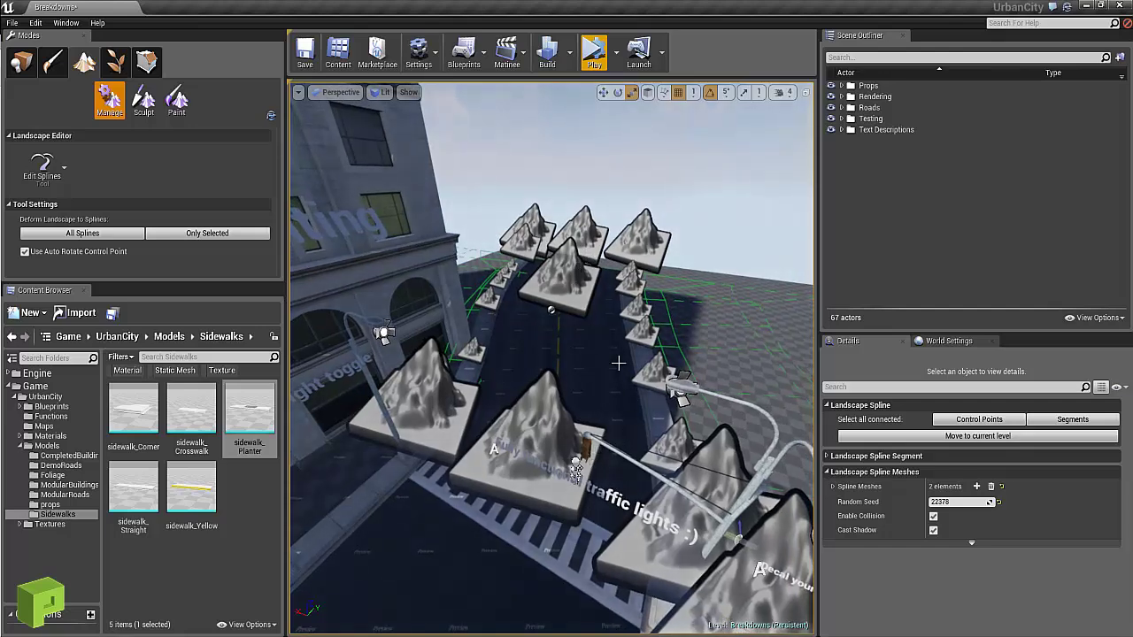
{"action": "right_click_drag", "start_coordinate": [533, 308], "coordinate": [672, 412]}
{"action": "right_click_drag", "start_coordinate": [722, 336], "coordinate": [550, 358]}
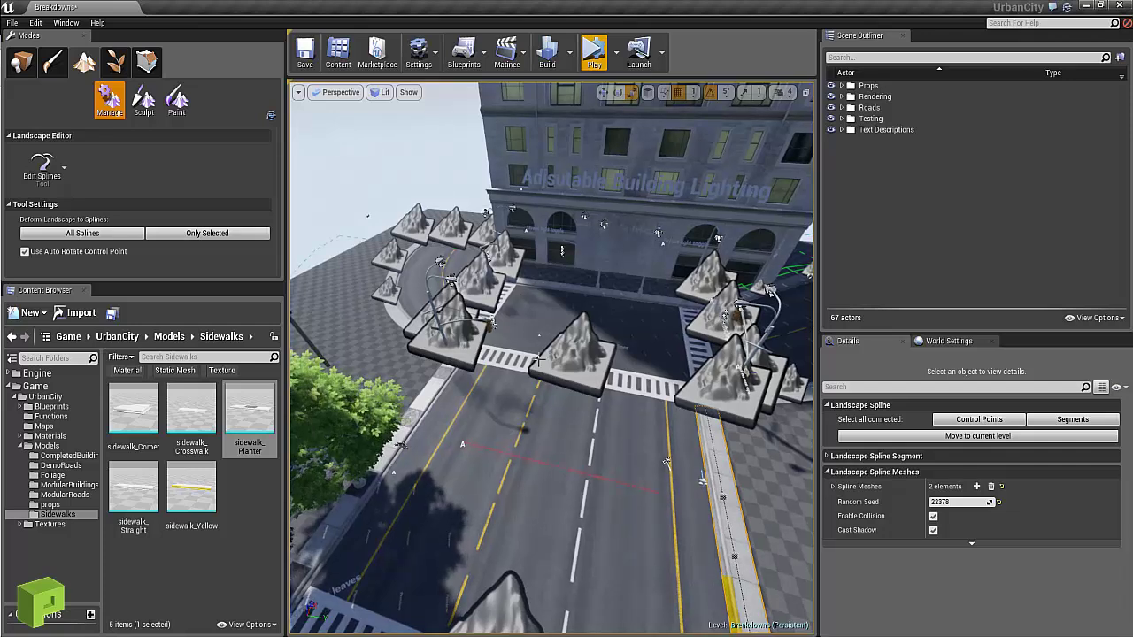
{"action": "right_click_drag", "start_coordinate": [666, 461], "coordinate": [705, 516]}
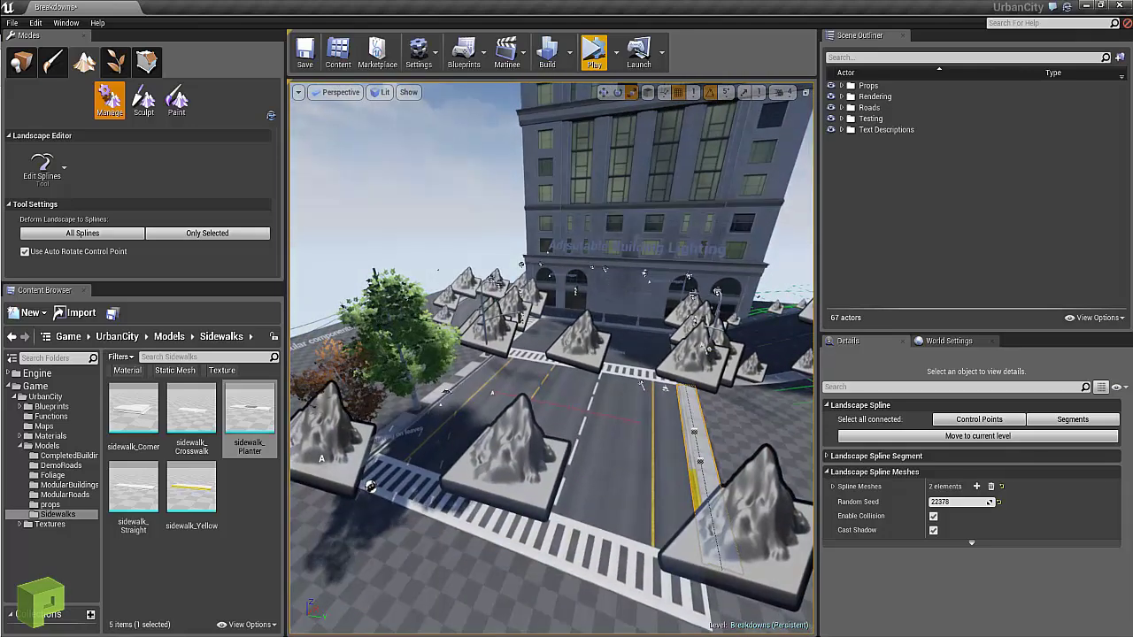